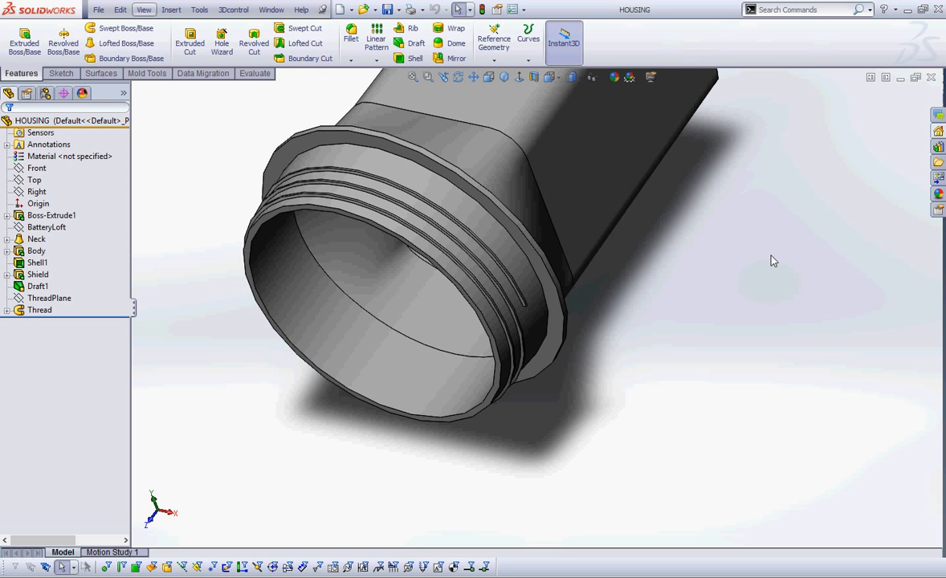
Start a new sketch on the Right plane of the housing
left_click(505, 78)
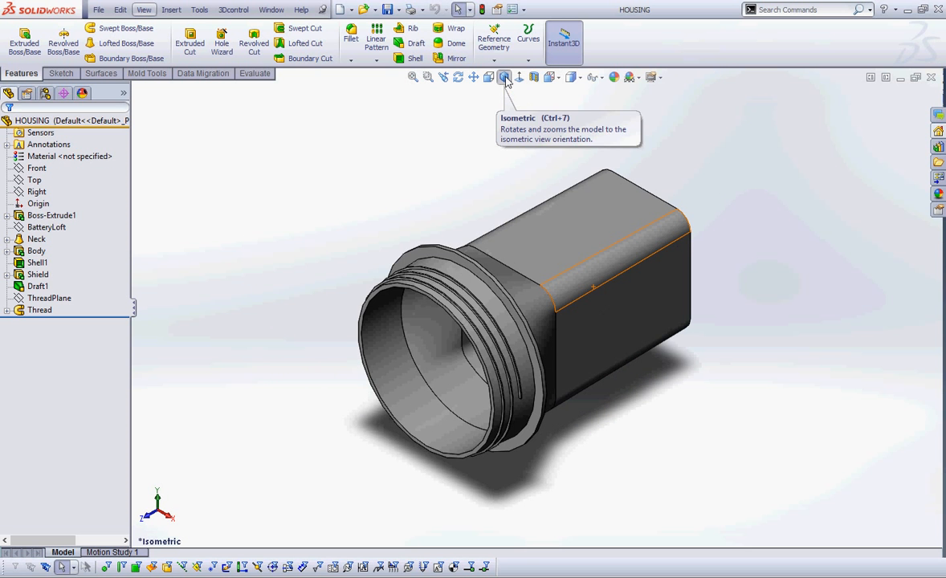
left_click(37, 192)
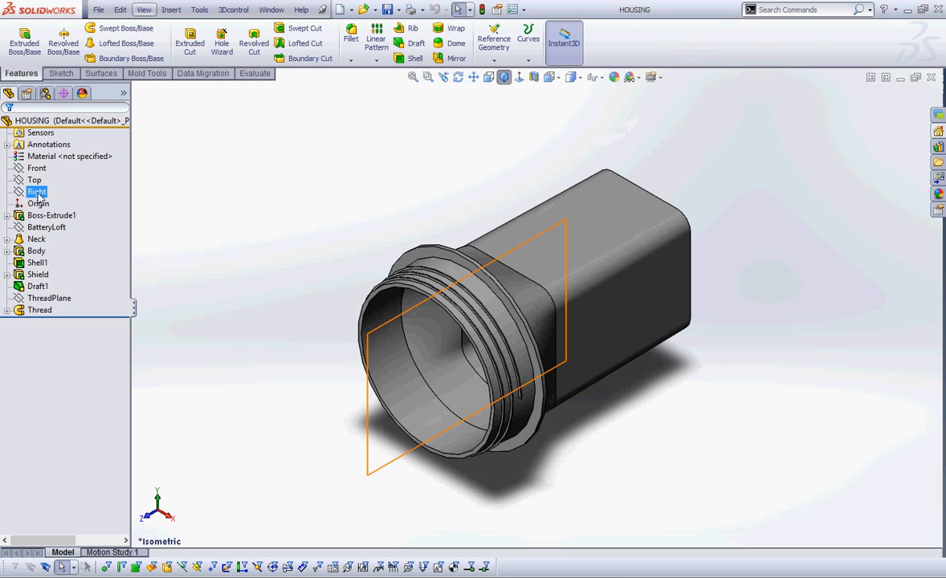
left_click(38, 195)
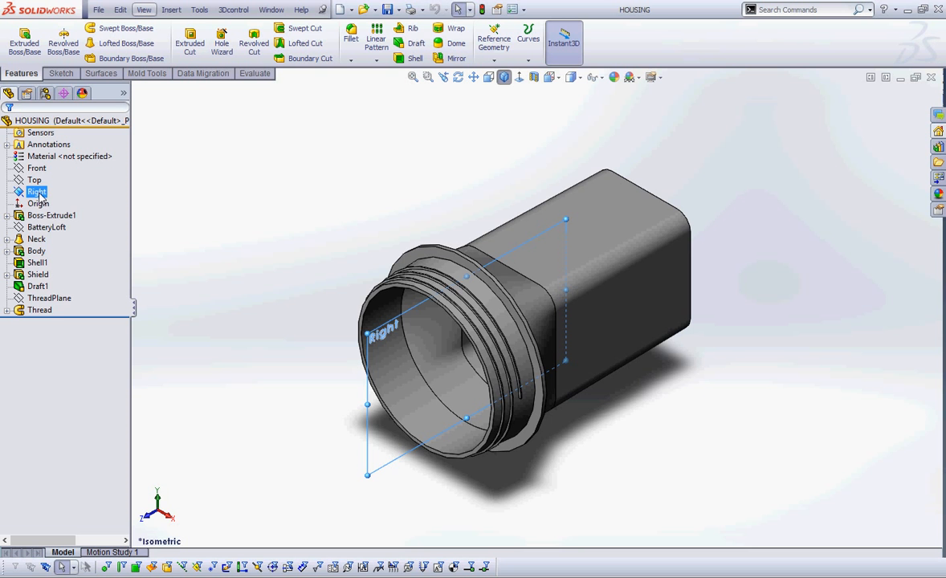
right_click(38, 195)
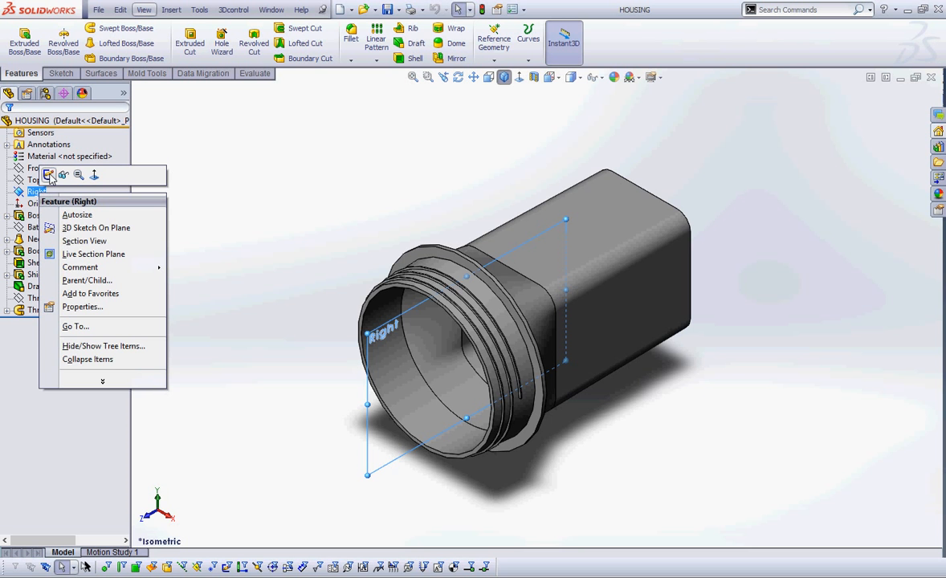
left_click(50, 174)
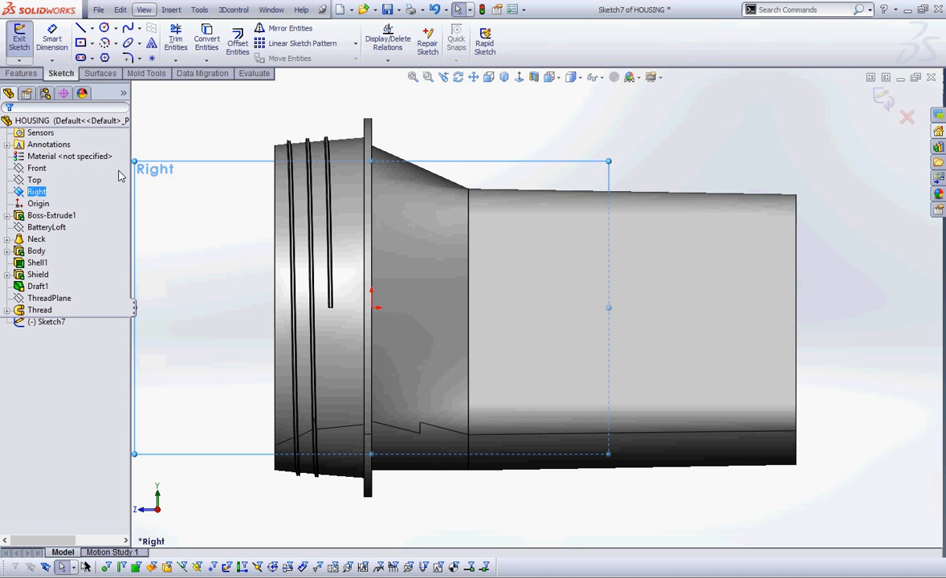
Sketch a vertical line up from the body's upper rear corner and a nearly horizontal line about 5.7 in long to the flange face
left_click(80, 28)
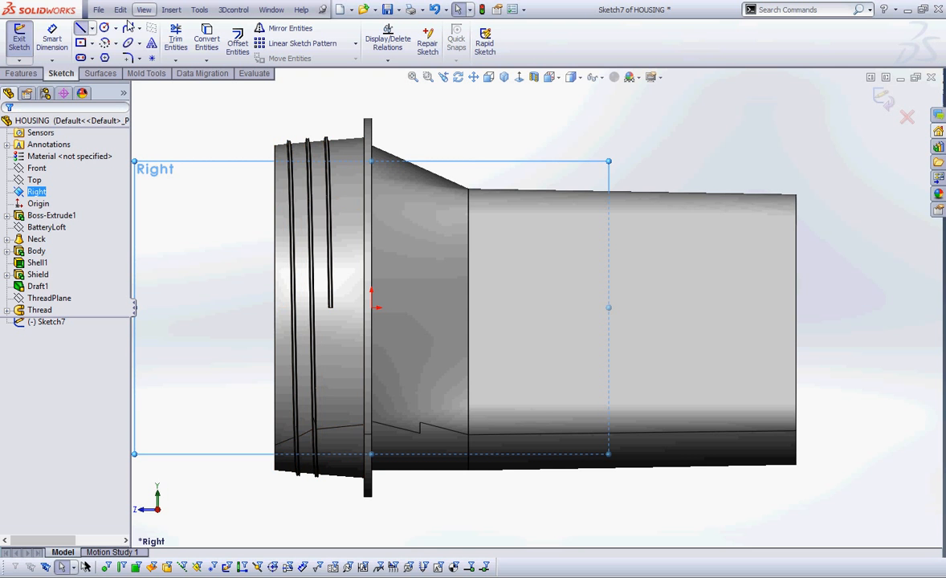
left_click(795, 195)
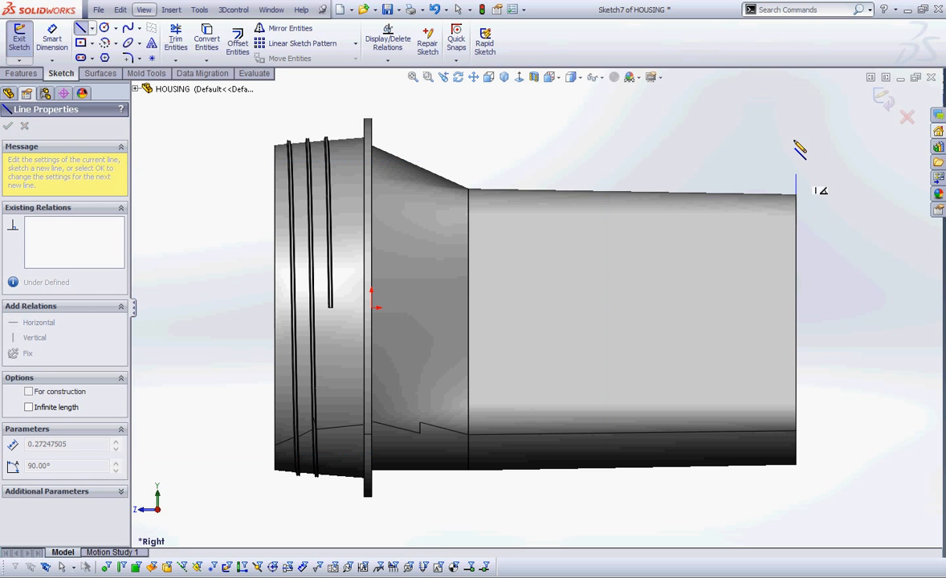
left_click(797, 140)
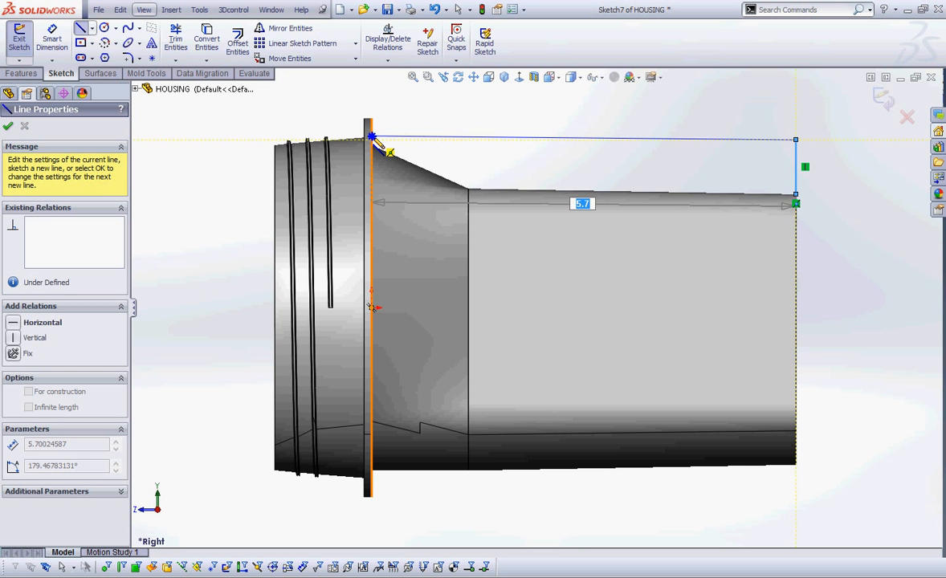
right_click(377, 139)
left_click(426, 144)
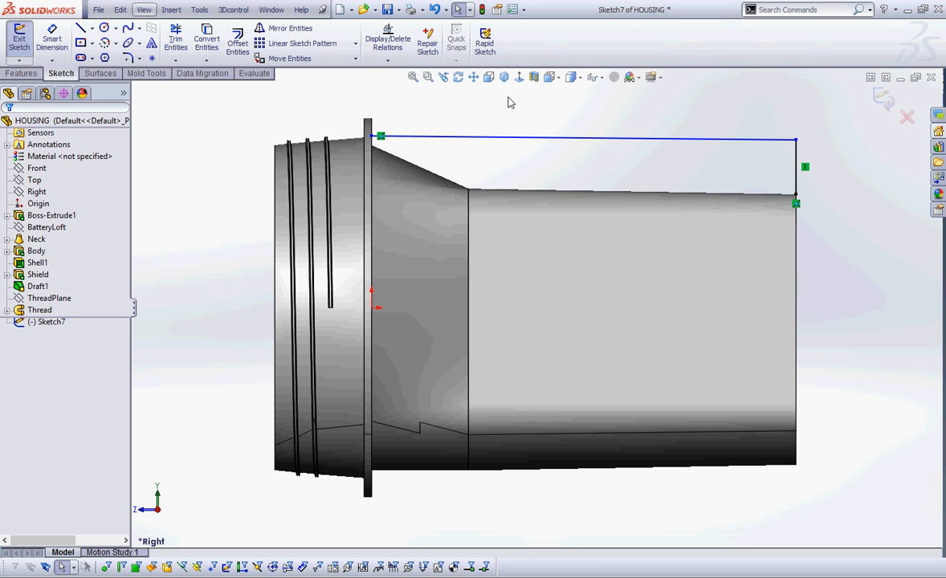
mouse_move(141, 63)
left_mouse_down()
mouse_move(96, 87)
mouse_move(117, 61)
mouse_move(104, 65)
left_mouse_up()
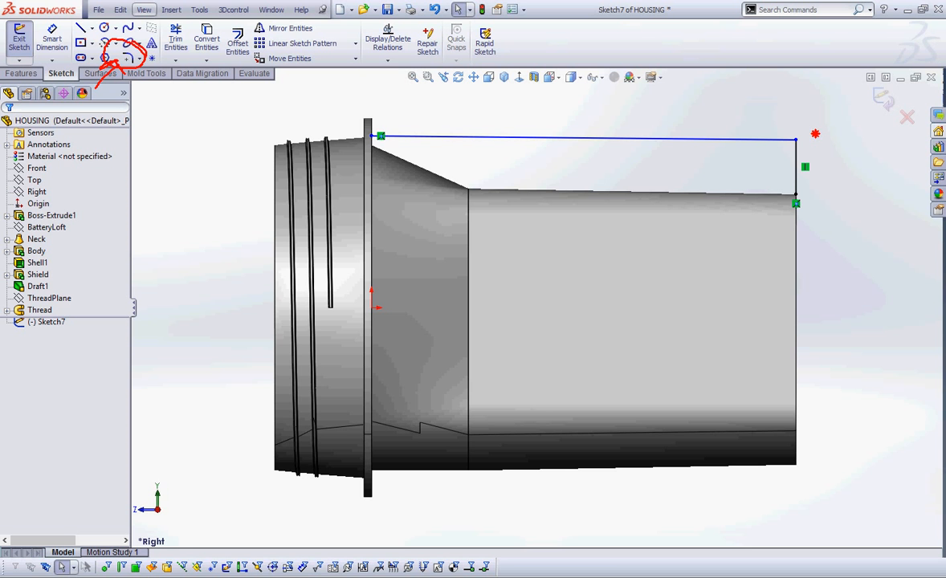
mouse_move(815, 133)
left_mouse_down()
mouse_move(782, 146)
mouse_move(787, 121)
left_mouse_up()
key("Escape")
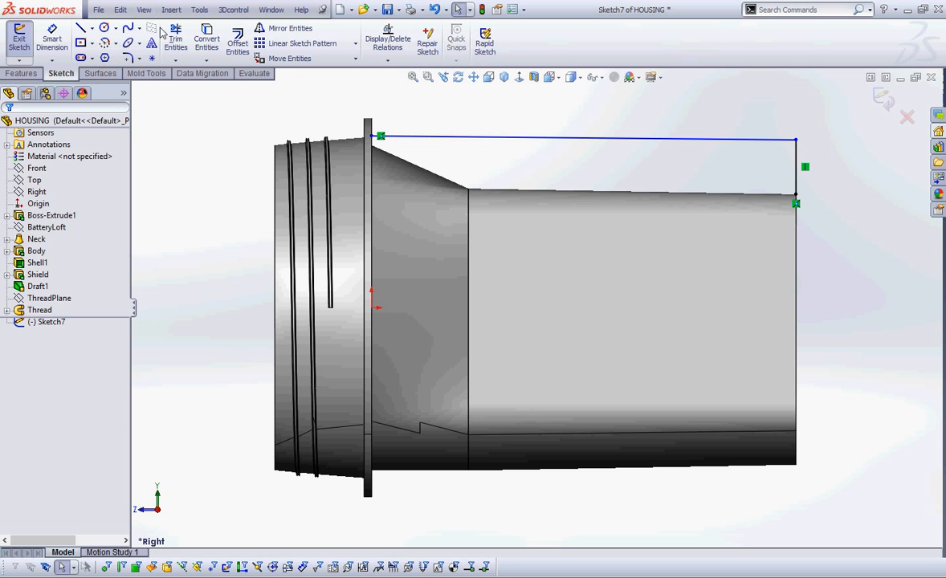
Round the corner between the vertical and the long line with a 0.50 in sketch fillet
left_click(126, 58)
left_click(795, 142)
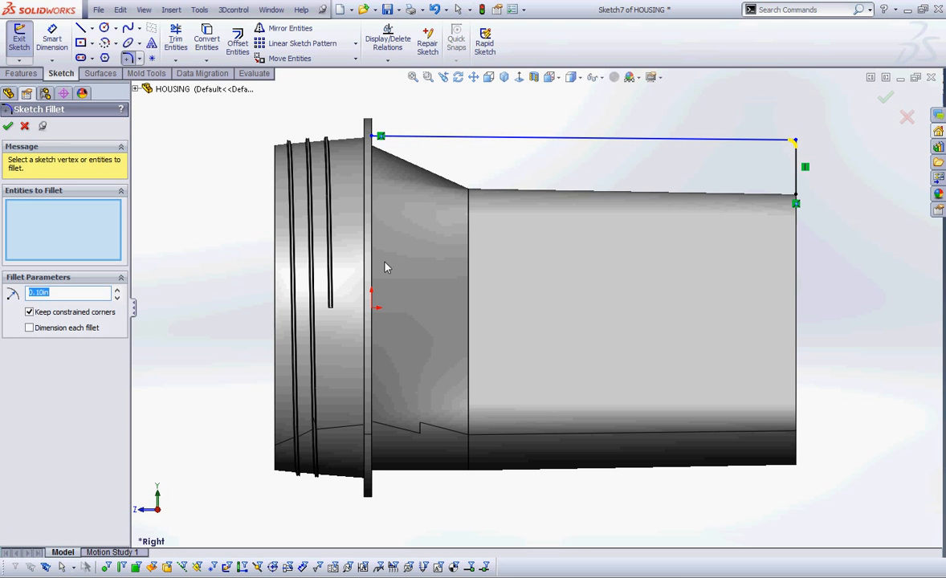
double_click(49, 293)
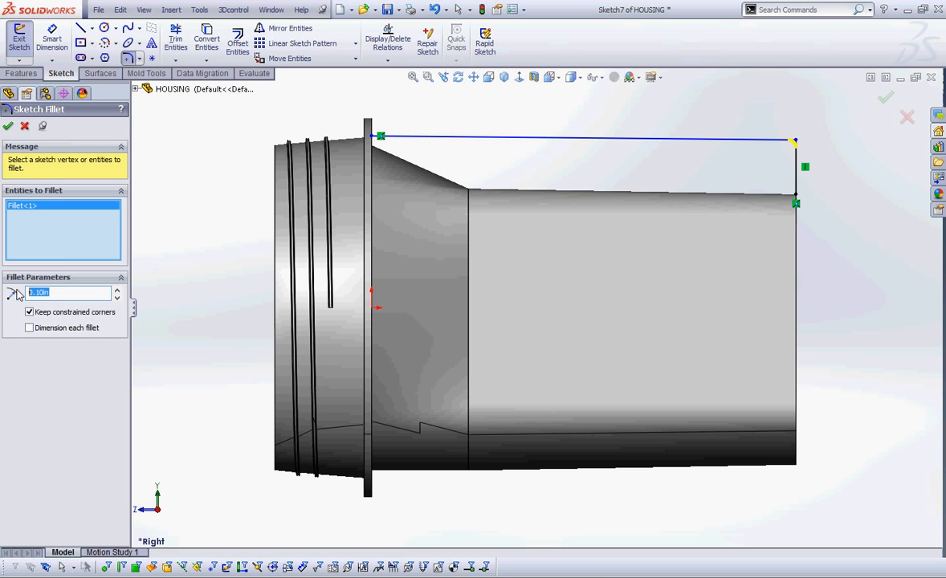
type(".5")
key("Return")
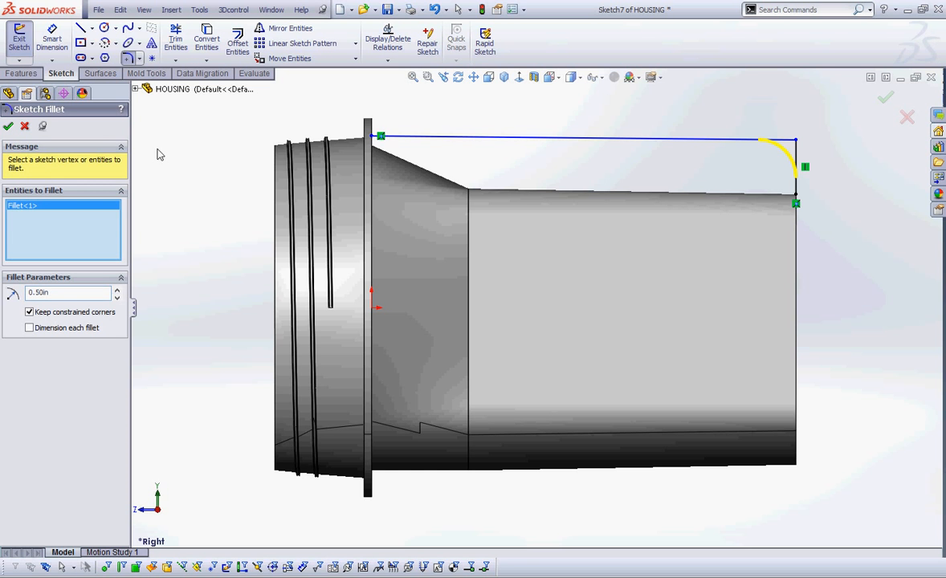
key("Return")
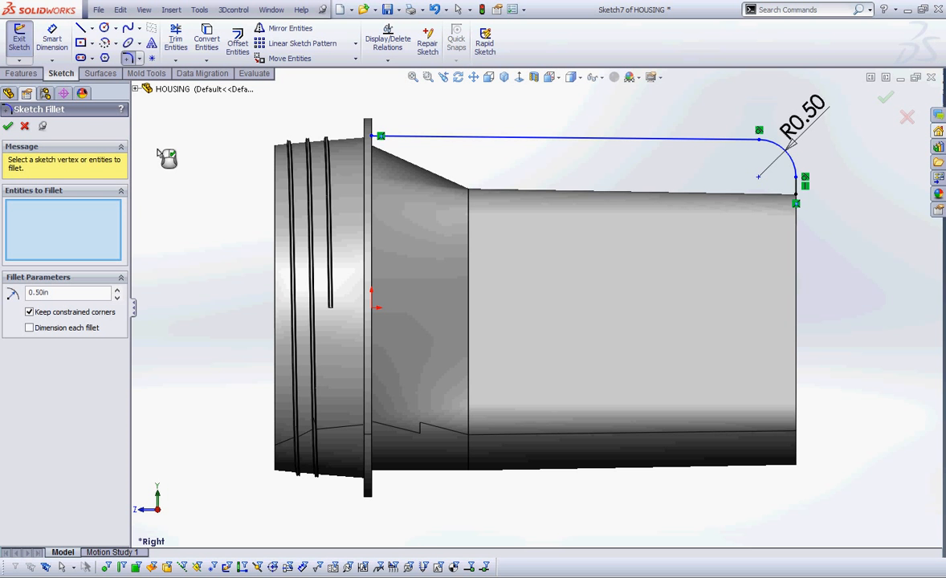
left_click(8, 126)
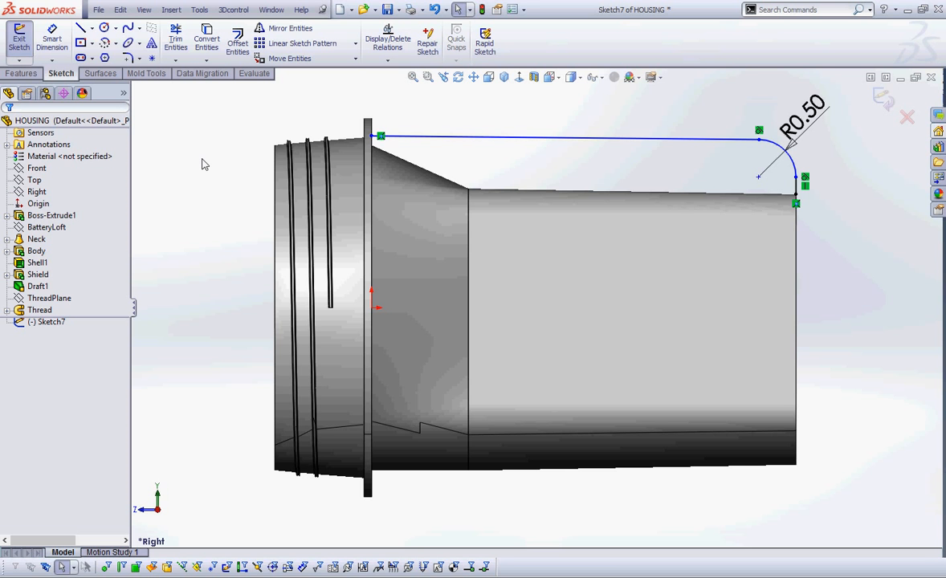
Dimension the distance from the long upper line to the origin as 2.50 in
left_click(51, 39)
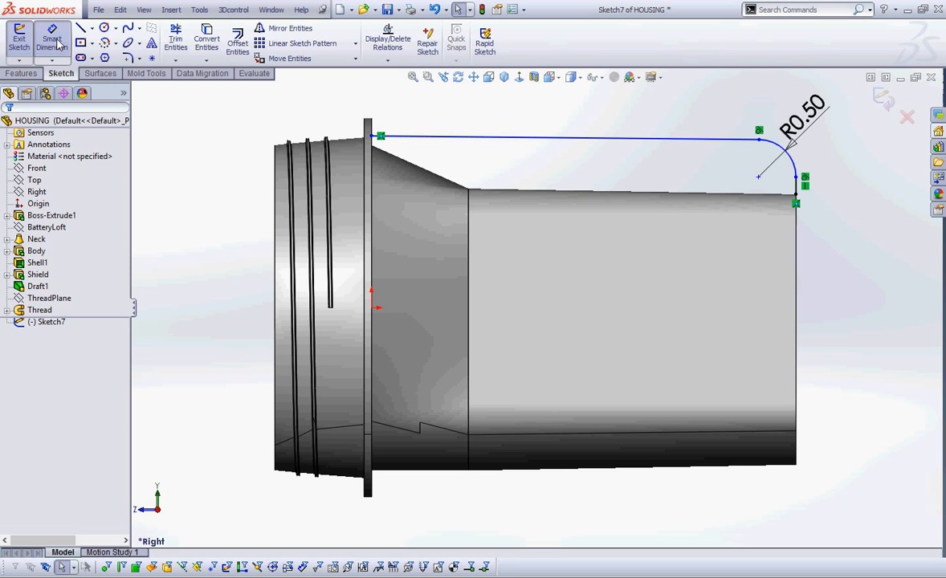
left_click(448, 140)
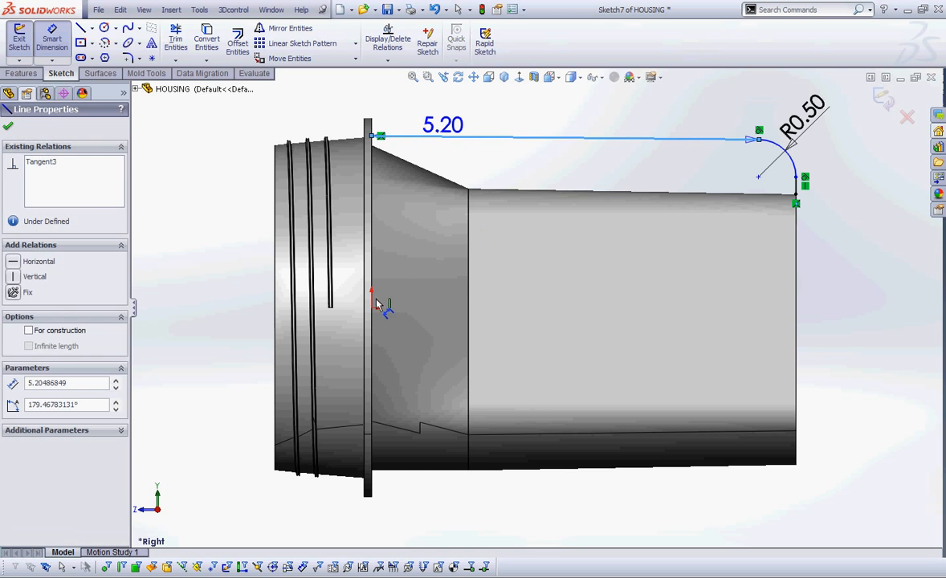
left_click(373, 307)
left_click(870, 235)
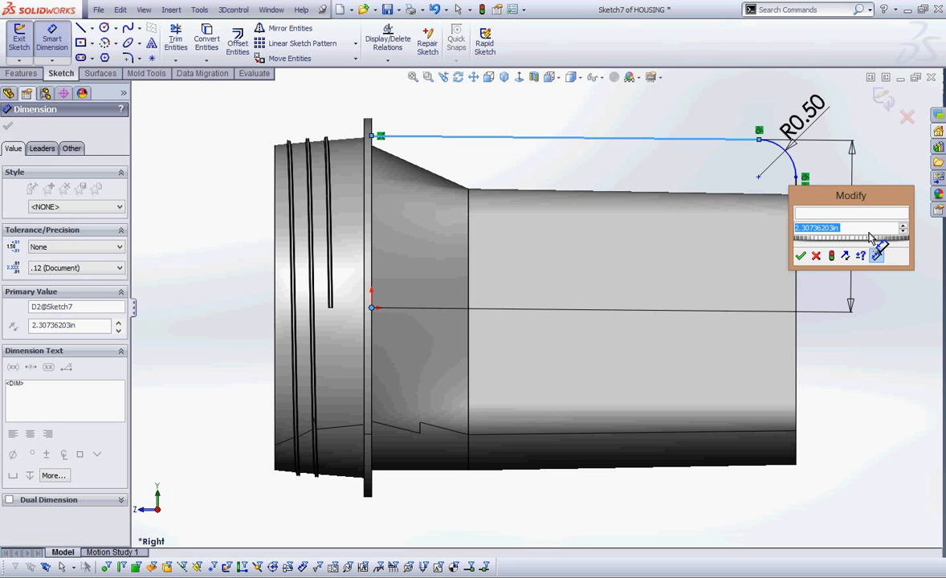
type("2.3")
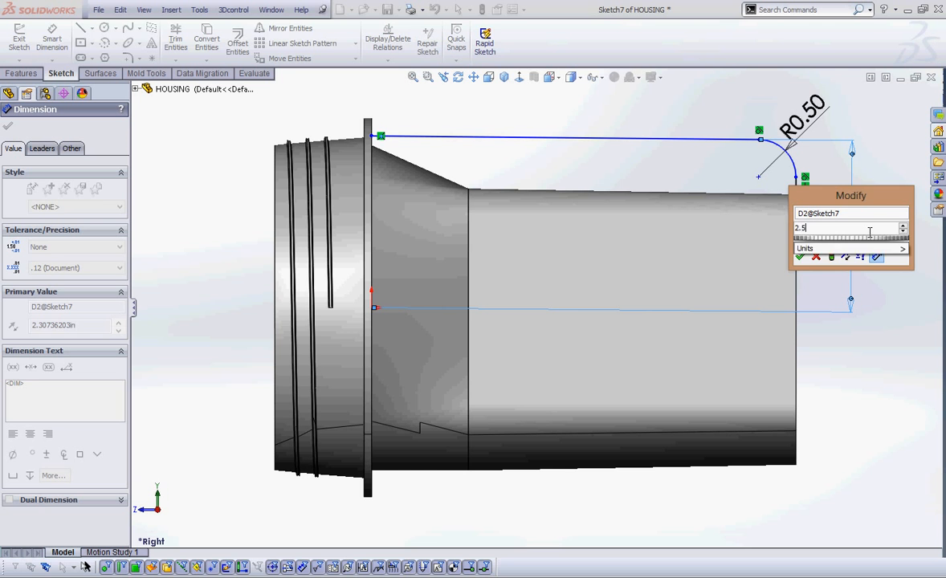
key("Return")
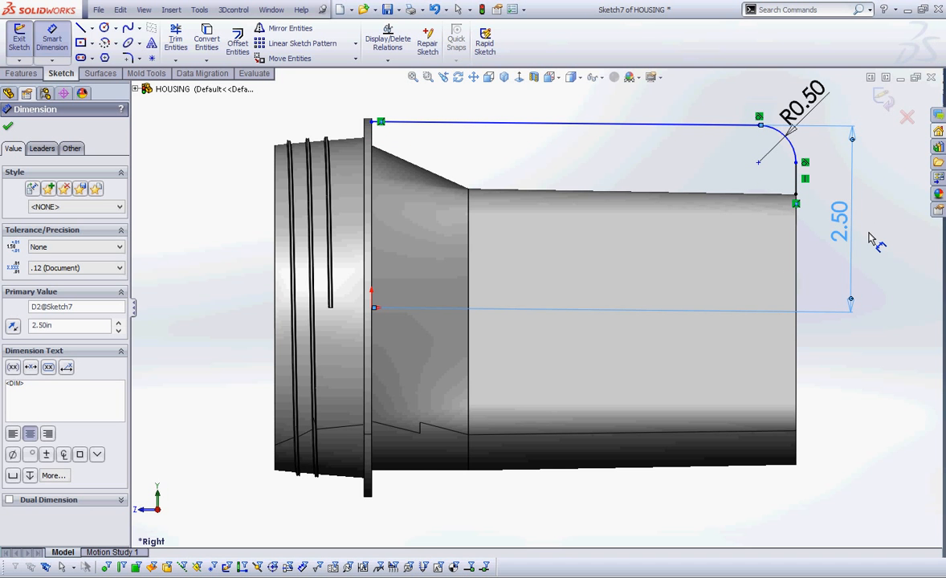
right_click(803, 217)
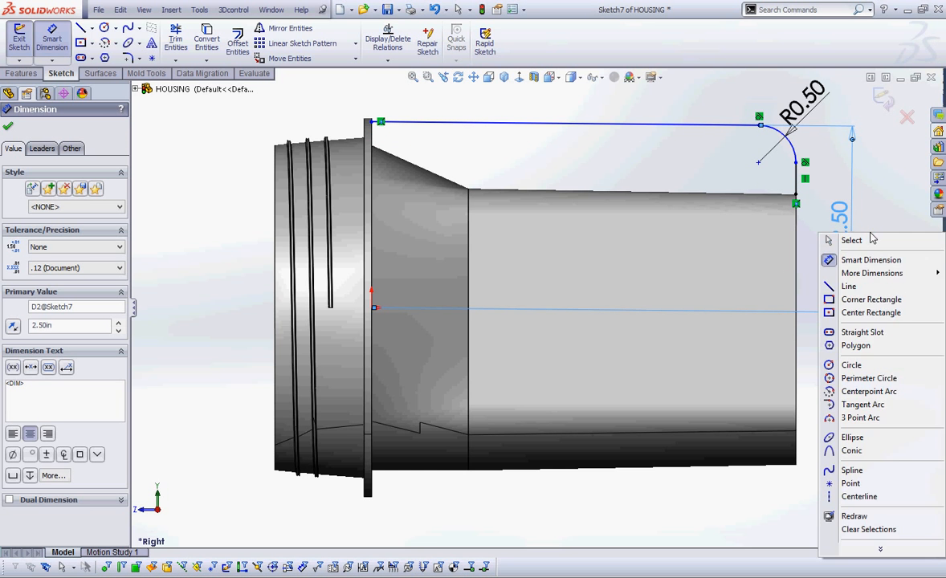
left_click(879, 243)
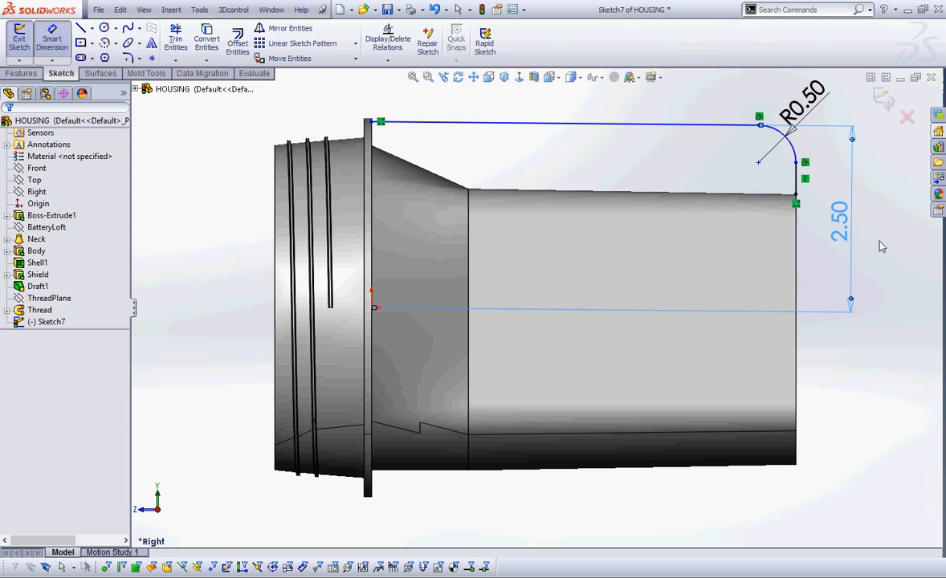
left_click(888, 238)
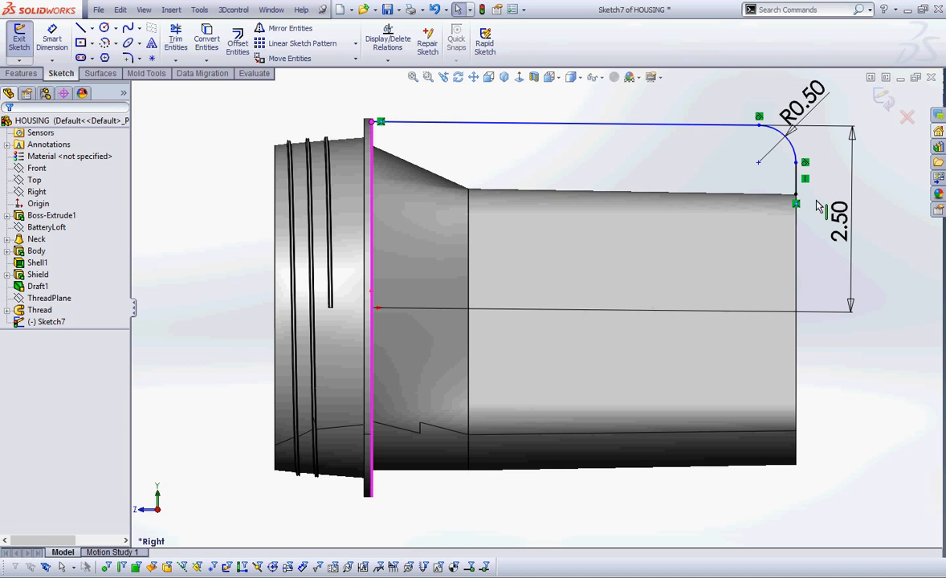
Add a Coincident relation between the vertical line's lower endpoint and the body's upper edge
scroll(811, 206, "down", 5)
scroll(791, 210, "down", 4)
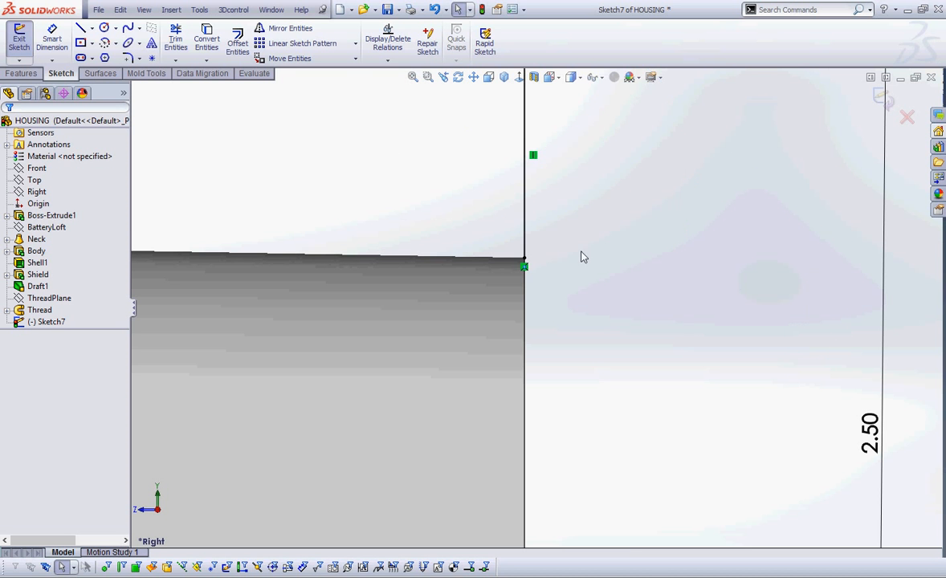
left_click(522, 260)
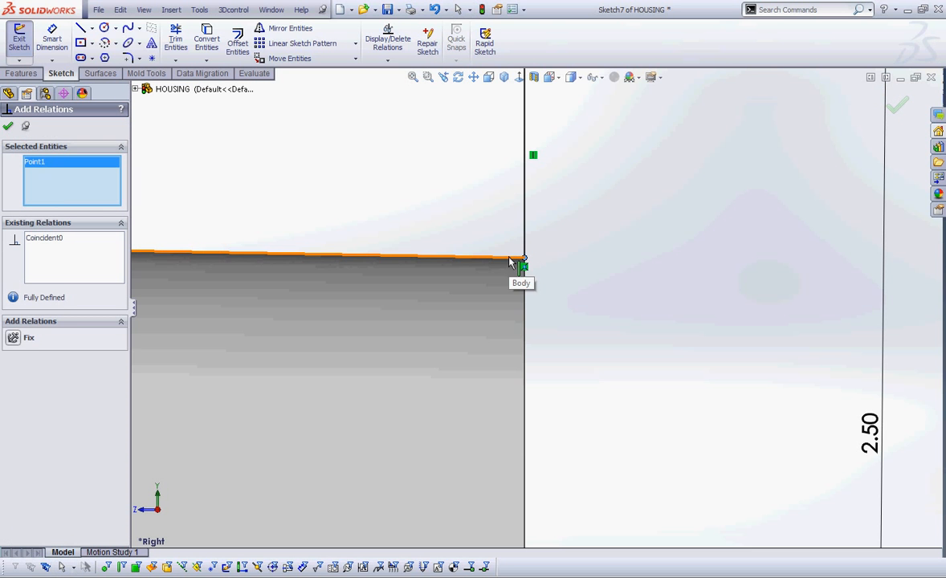
left_click(511, 257)
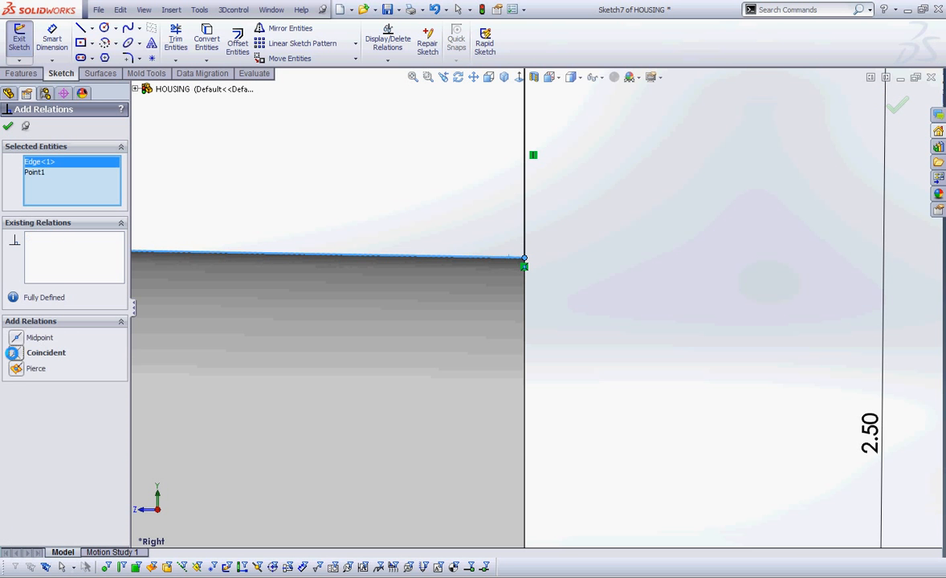
left_click(17, 352)
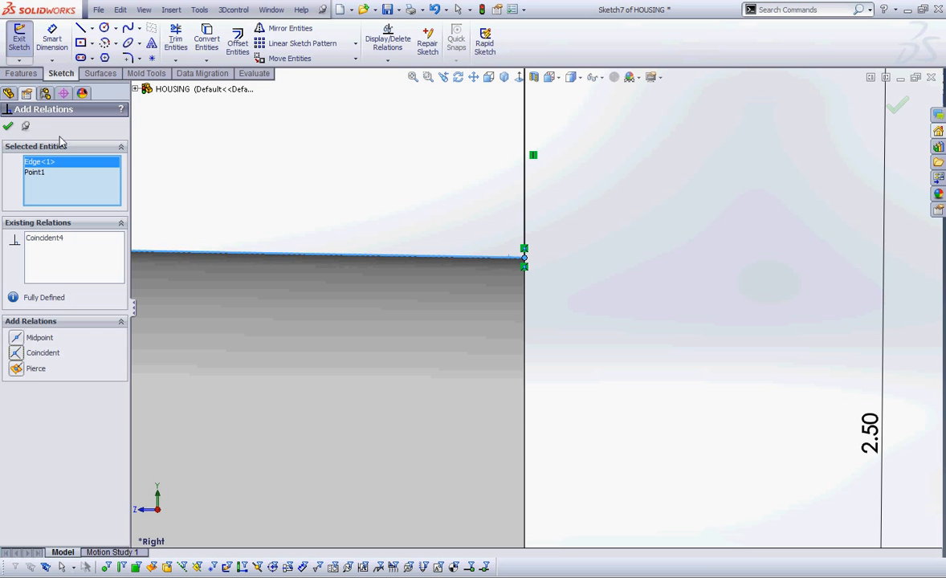
left_click(8, 126)
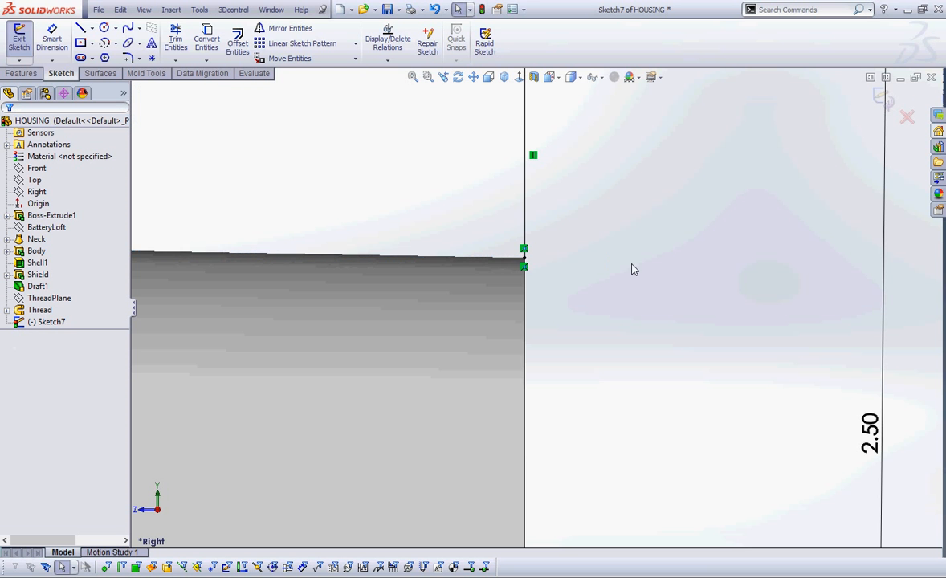
Check the existing relations between the fillet arc and the short vertical line
scroll(614, 269, "up", 5)
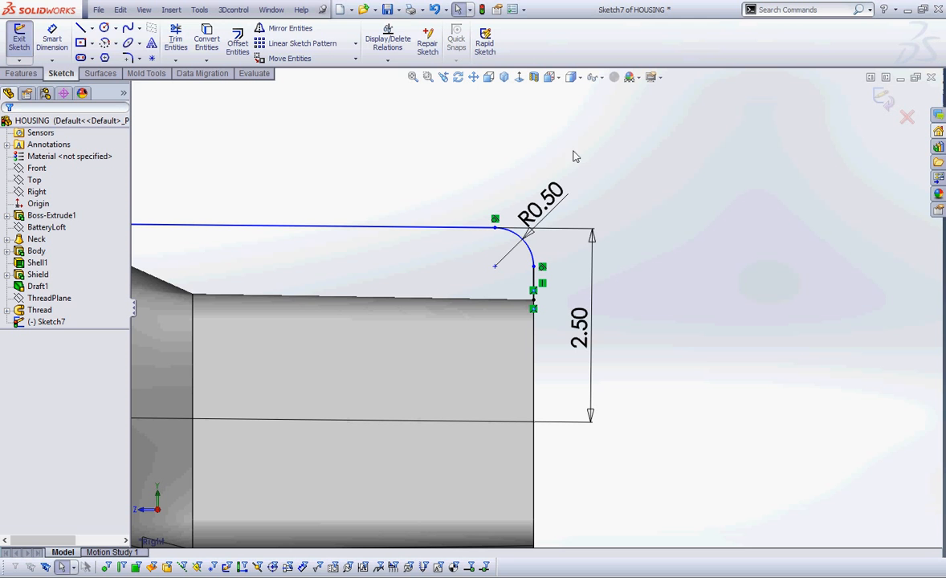
left_click(386, 61)
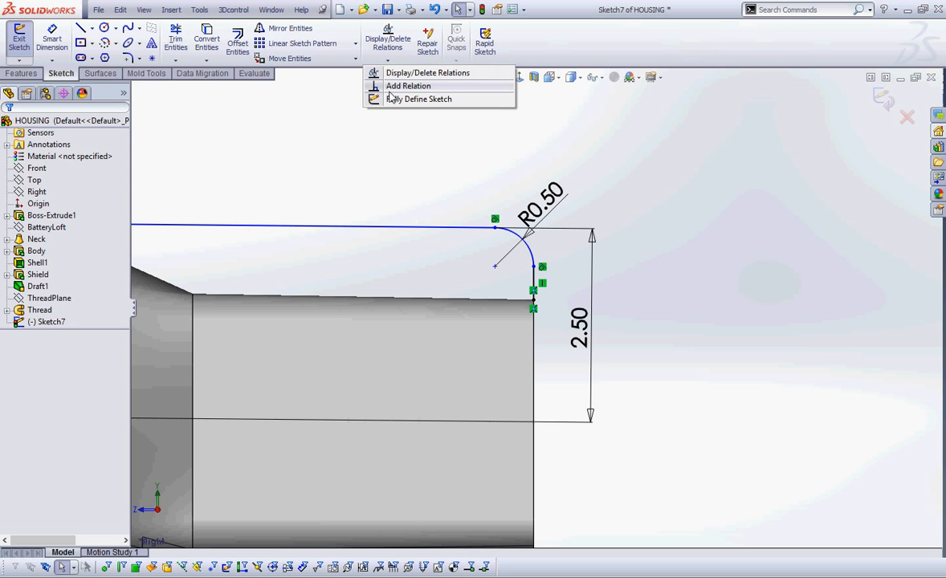
left_click(405, 84)
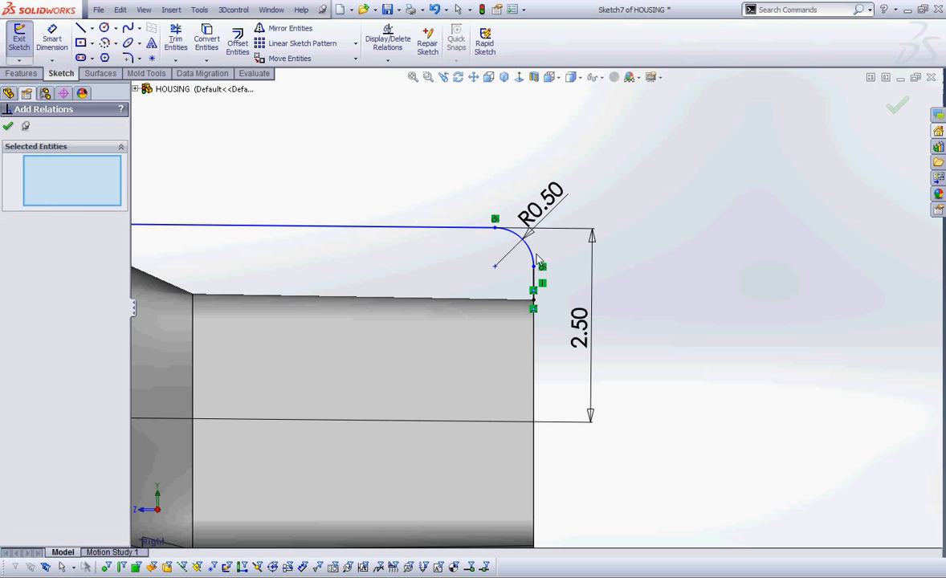
left_click(539, 278)
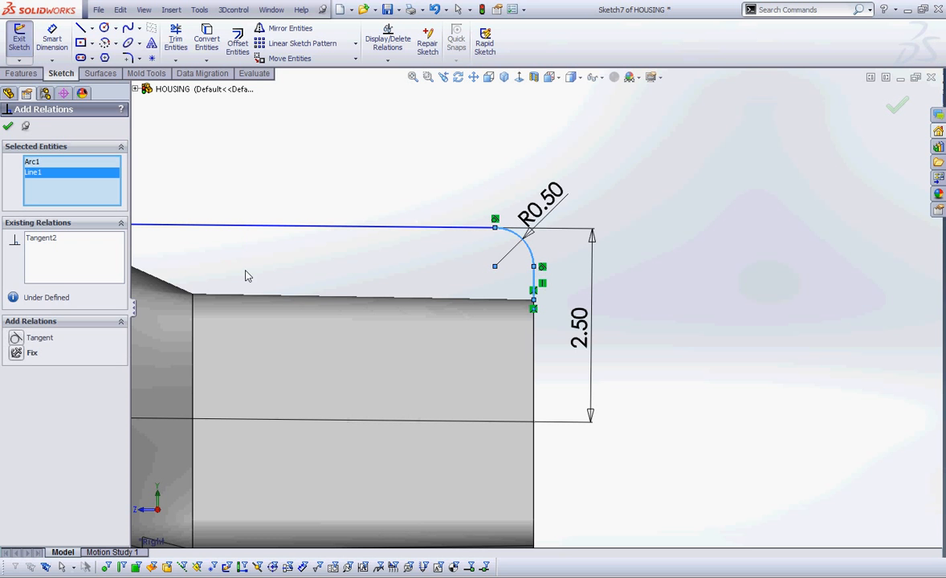
left_click(9, 126)
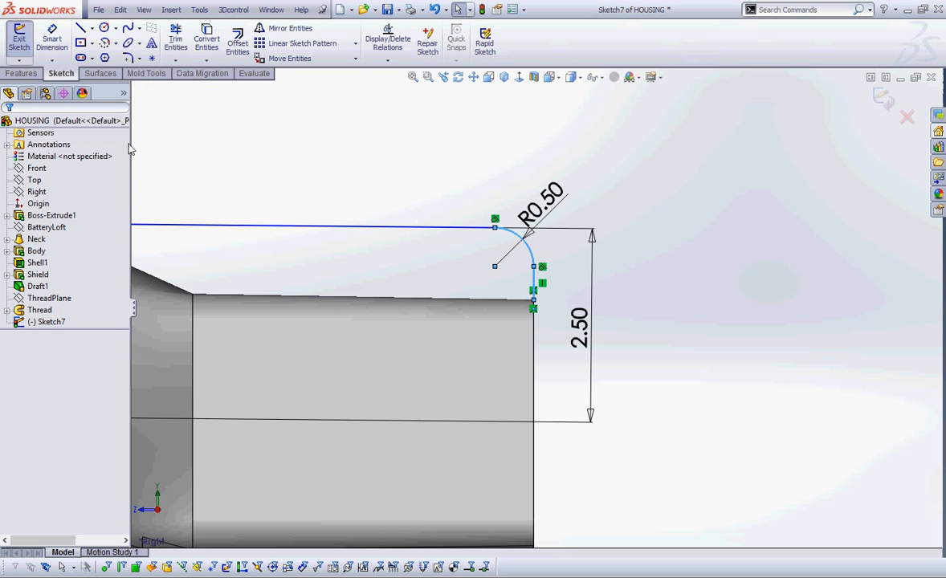
left_click(401, 181)
scroll(416, 191, "up", 3)
scroll(255, 255, "down", 2)
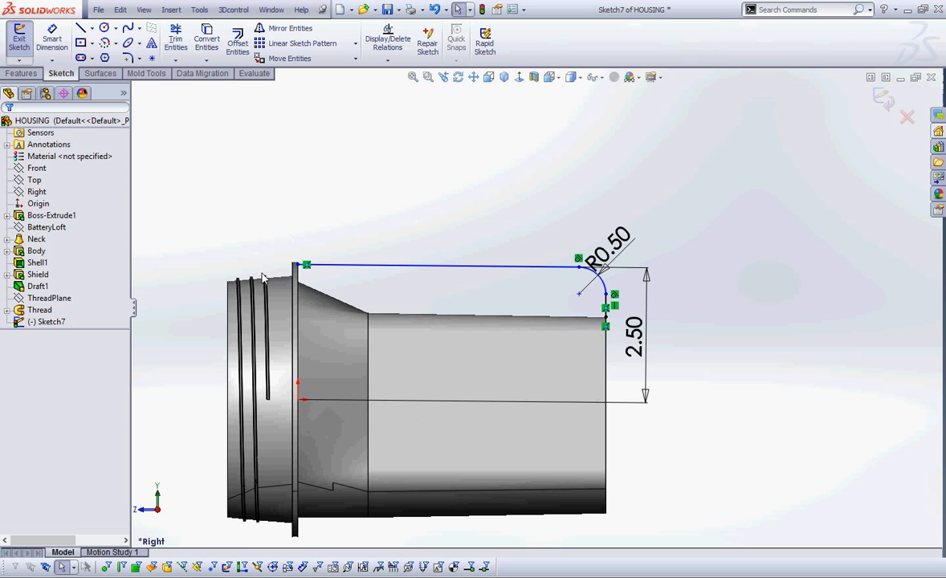
Fully define all entities in the path sketch with calculated relations and ordinate dimensions from the origin
scroll(285, 273, "down", 6)
scroll(429, 313, "down", 2)
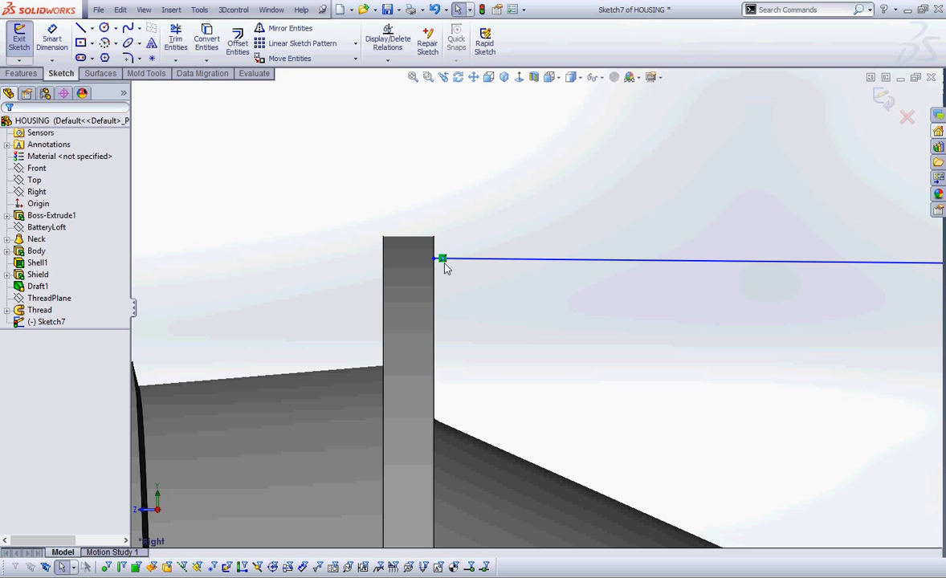
scroll(497, 214, "up", 2)
scroll(554, 145, "up", 2)
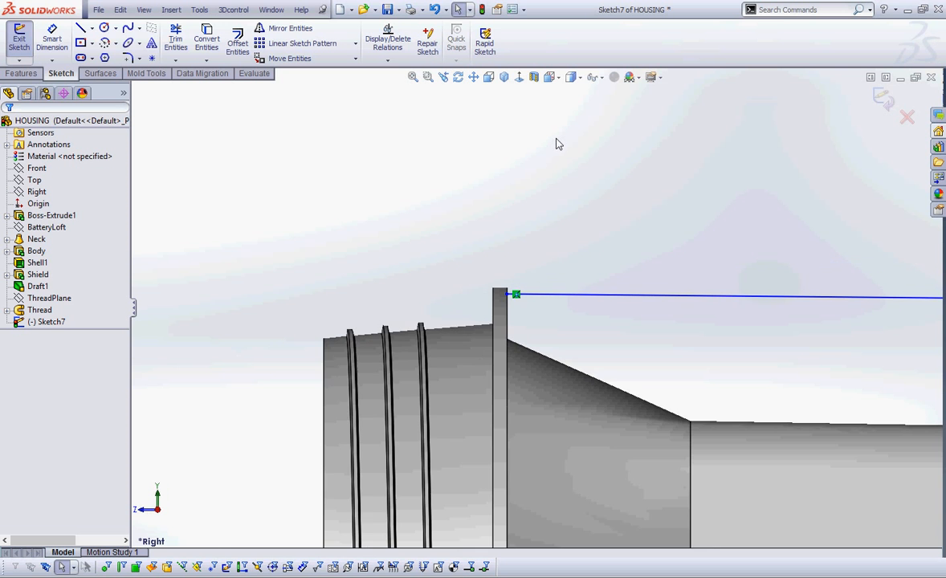
right_click(583, 166)
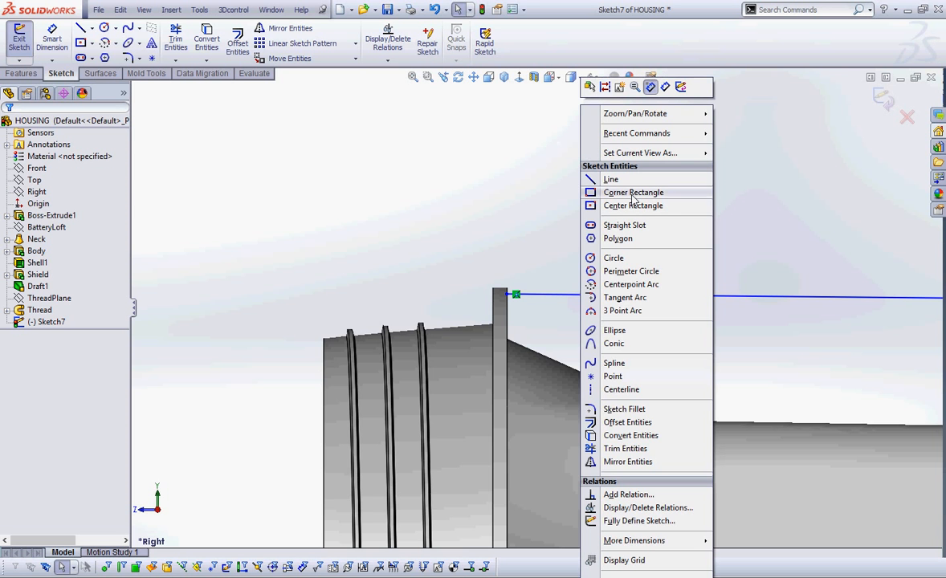
left_click(624, 521)
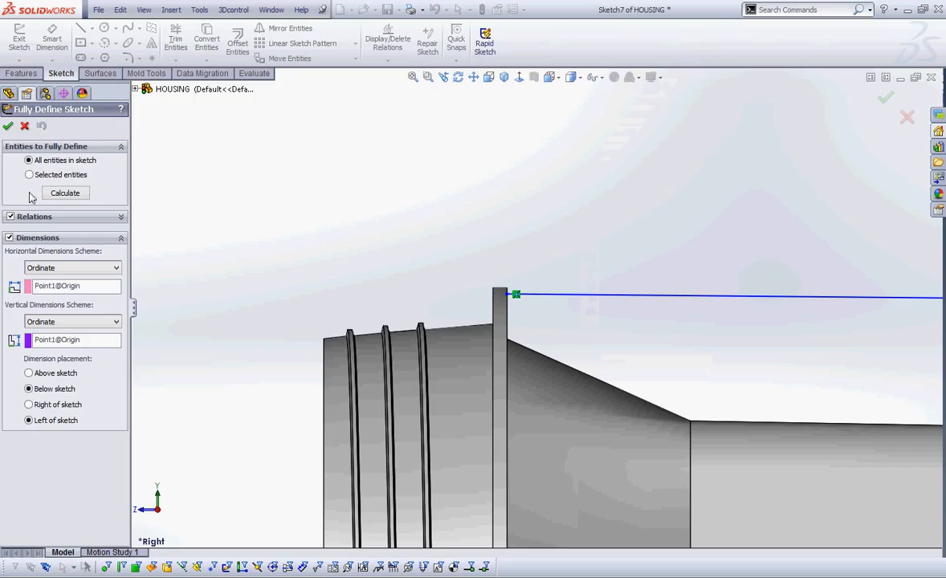
left_click(64, 192)
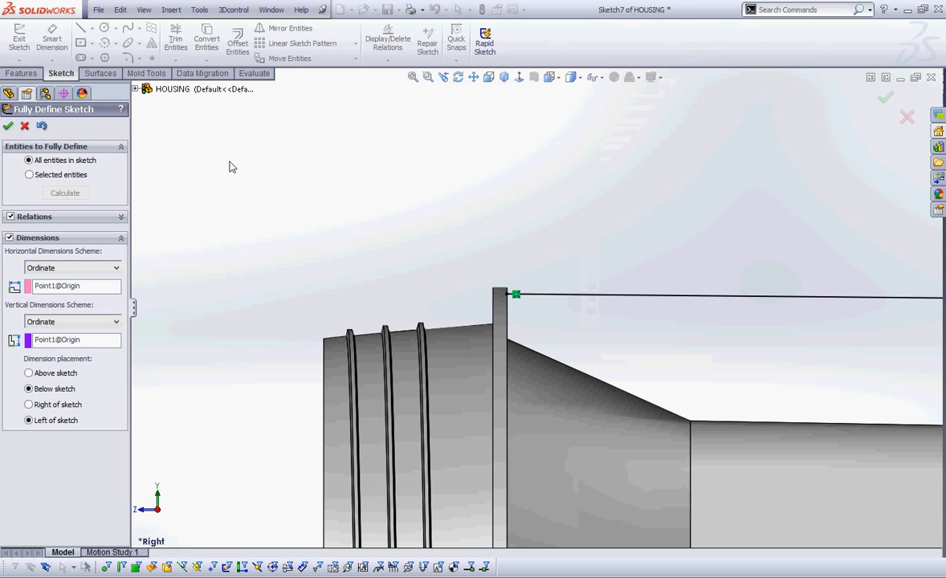
left_click(8, 125)
left_click(411, 77)
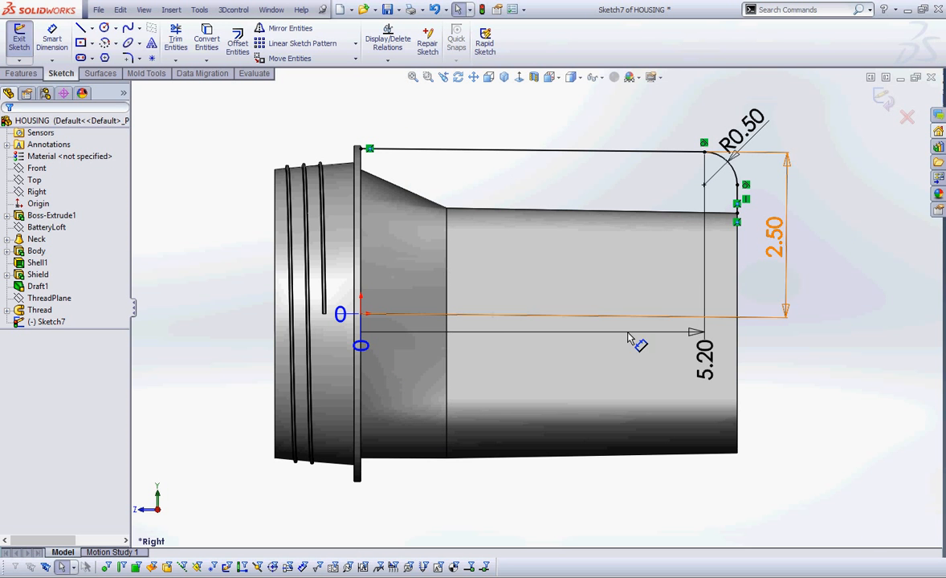
Move the horizontal ordinate dimension of the fillet's tangent point above the long upper line
left_click(712, 365)
left_click_drag(714, 325, 675, 137)
key("f")
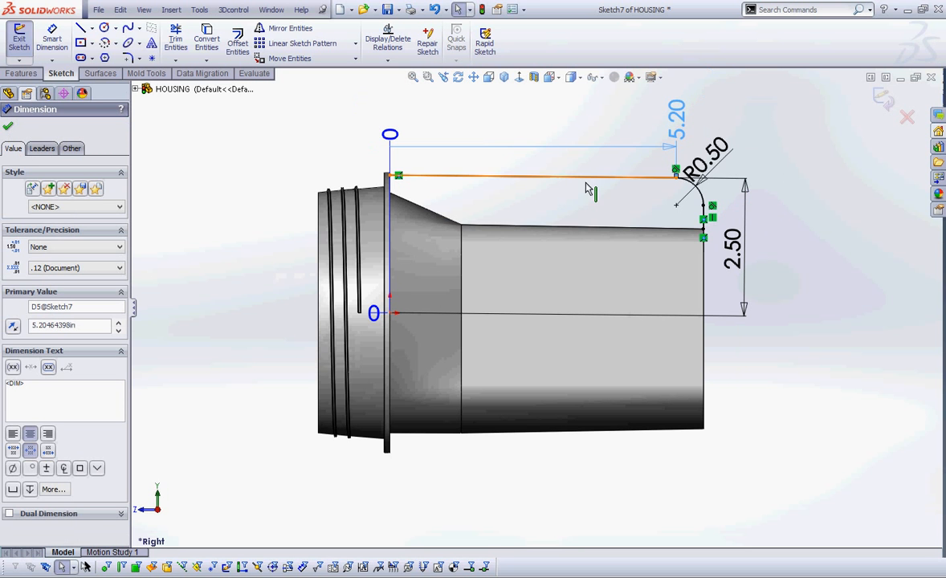
scroll(649, 171, "down", 1)
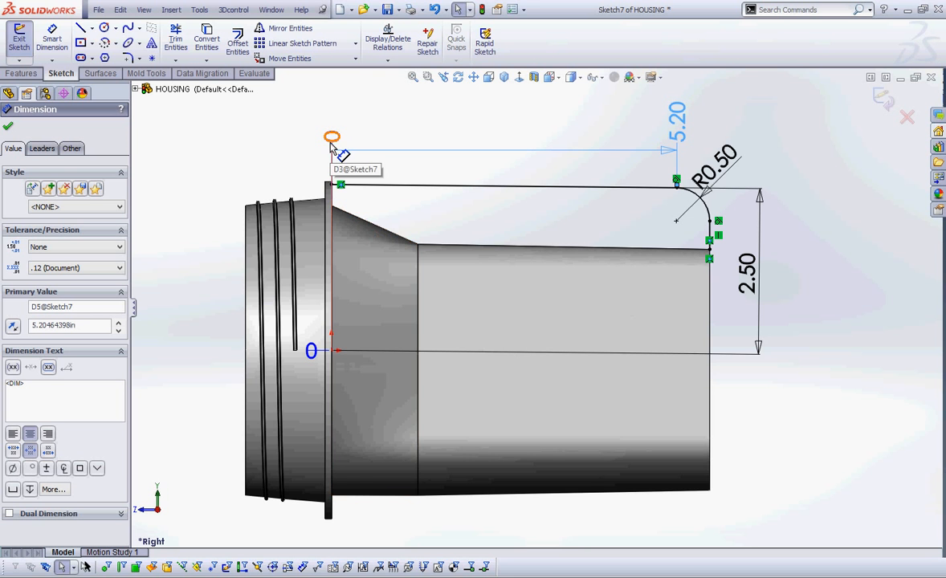
left_click_drag(332, 147, 336, 359)
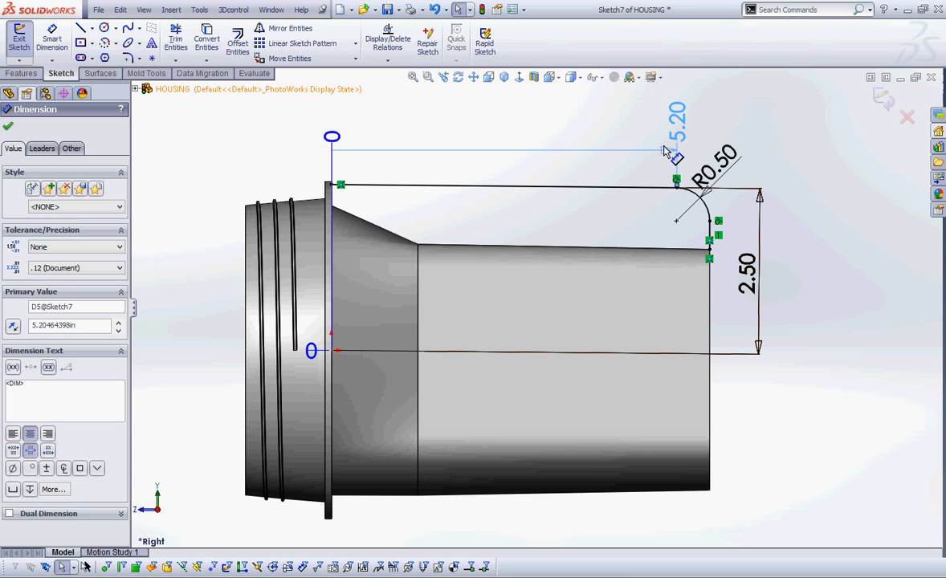
left_click(589, 120)
Delete the 5.20 in ordinate dimension and both zero ordinate dimensions from the path sketch
left_click(643, 148)
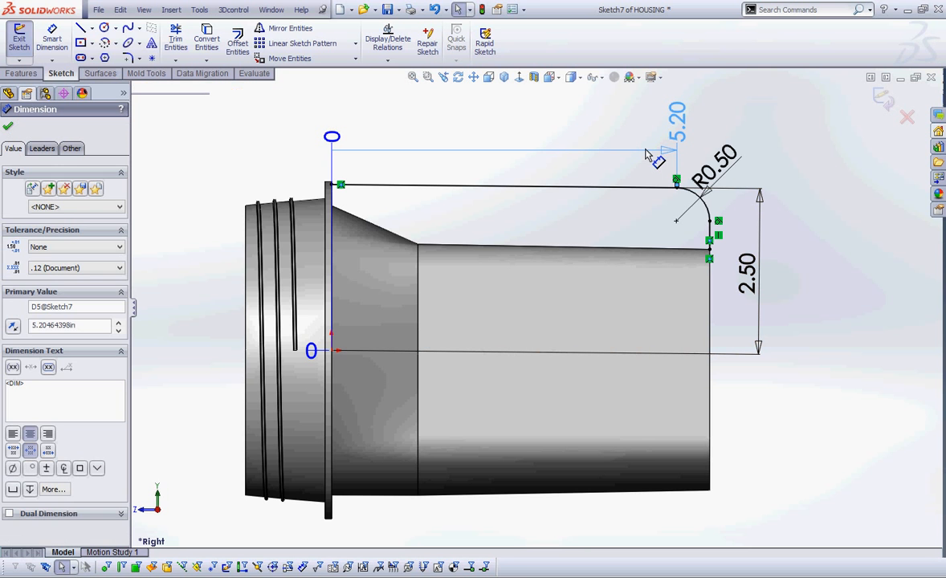
key("Delete")
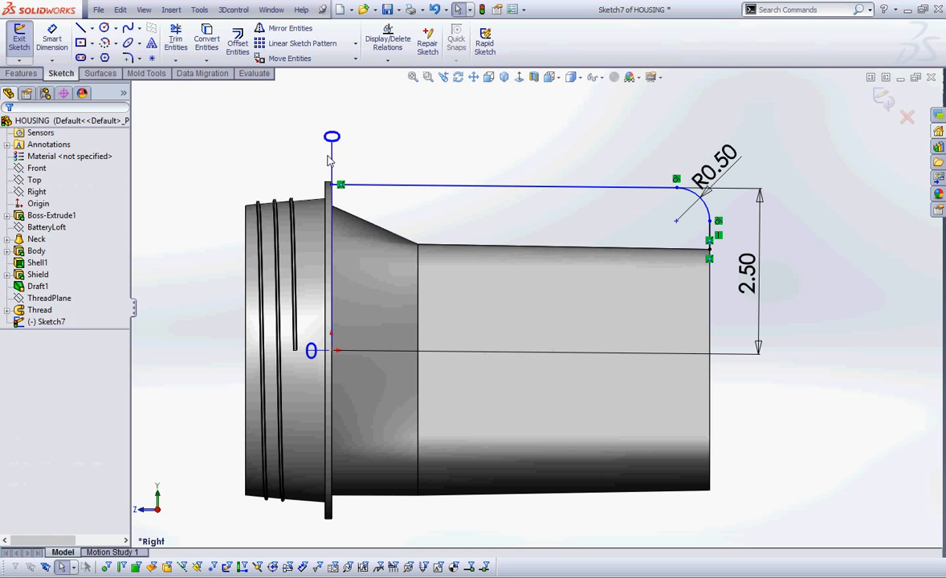
left_click(334, 157)
key("Delete")
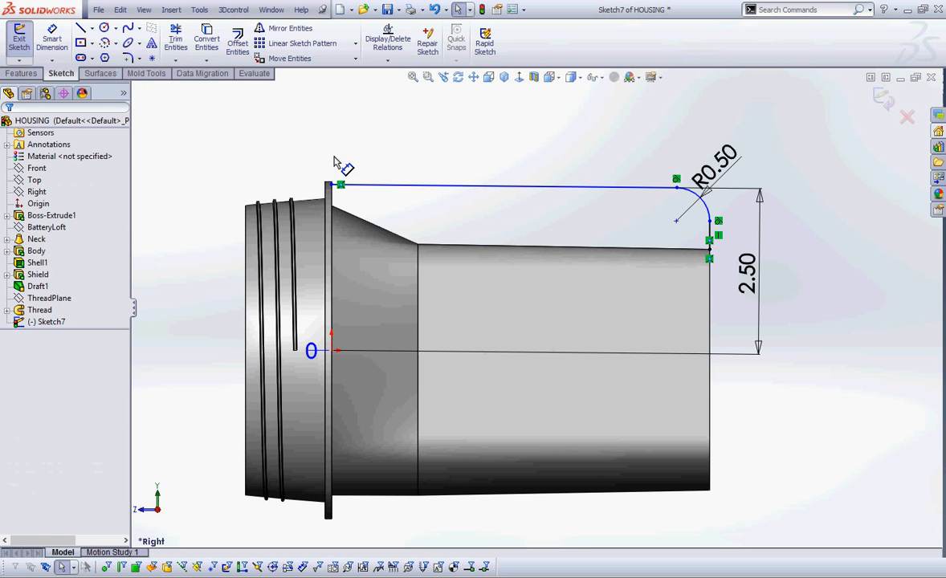
left_click(311, 348)
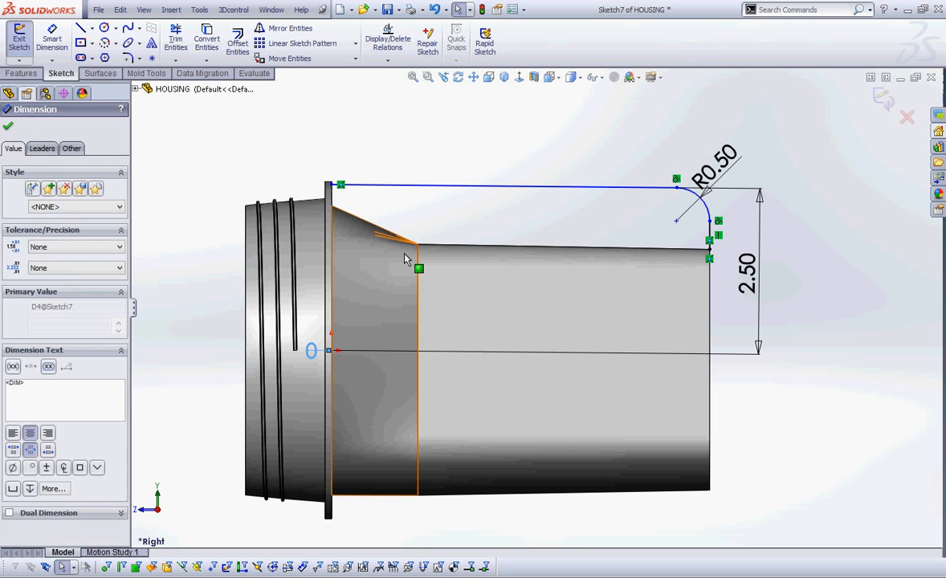
key("Delete")
Add a Horizontal relation to the long upper line and exit the sketch
left_click(387, 61)
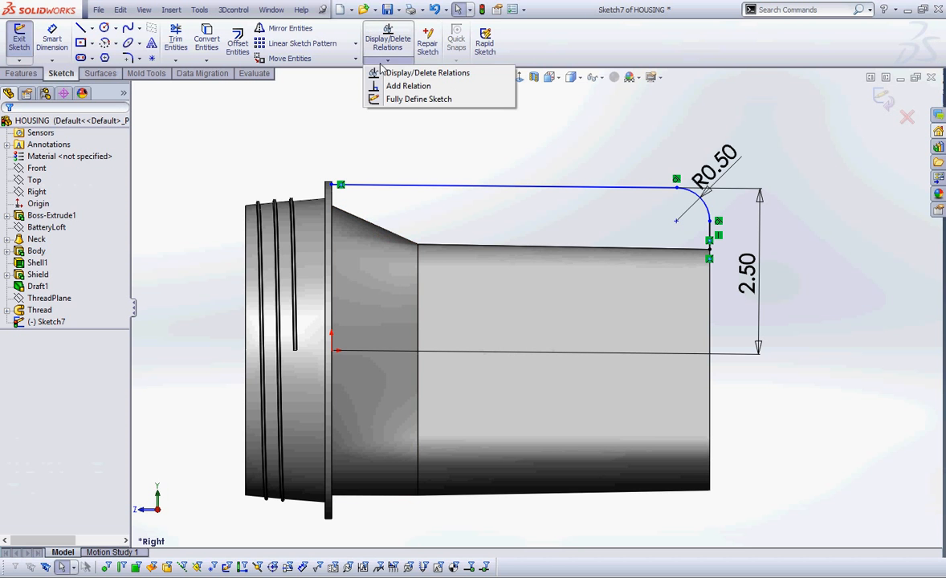
left_click(395, 86)
left_click(473, 186)
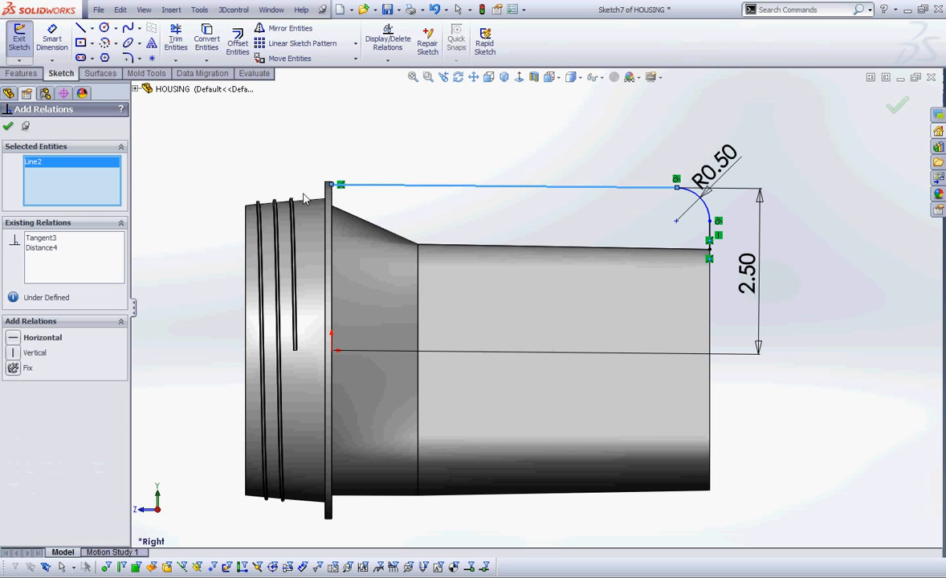
left_click(32, 337)
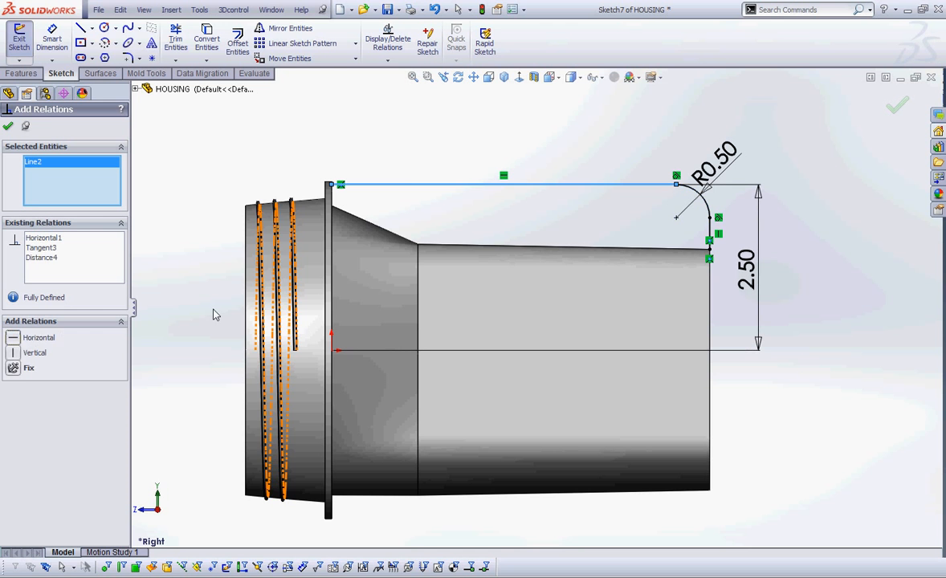
left_click(8, 126)
left_click(258, 130)
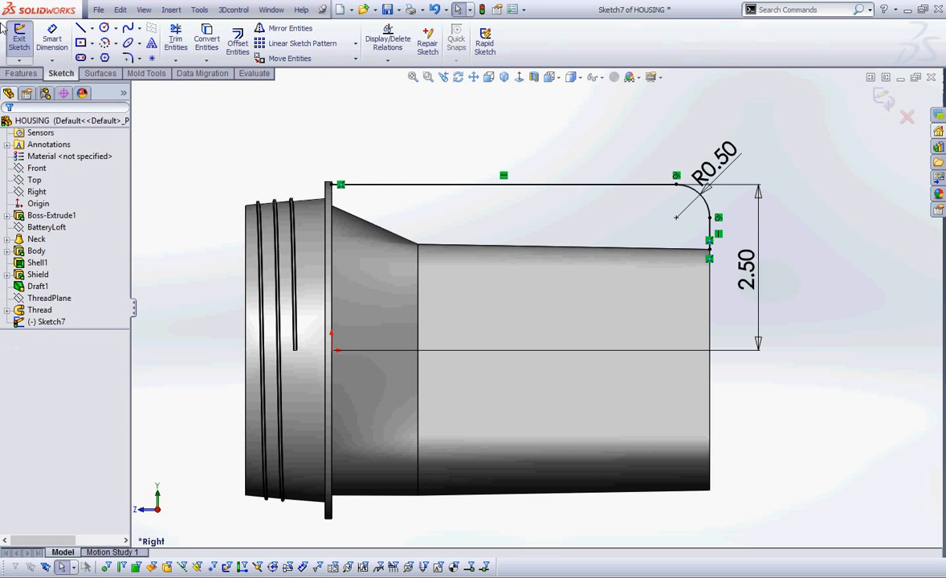
left_click(16, 41)
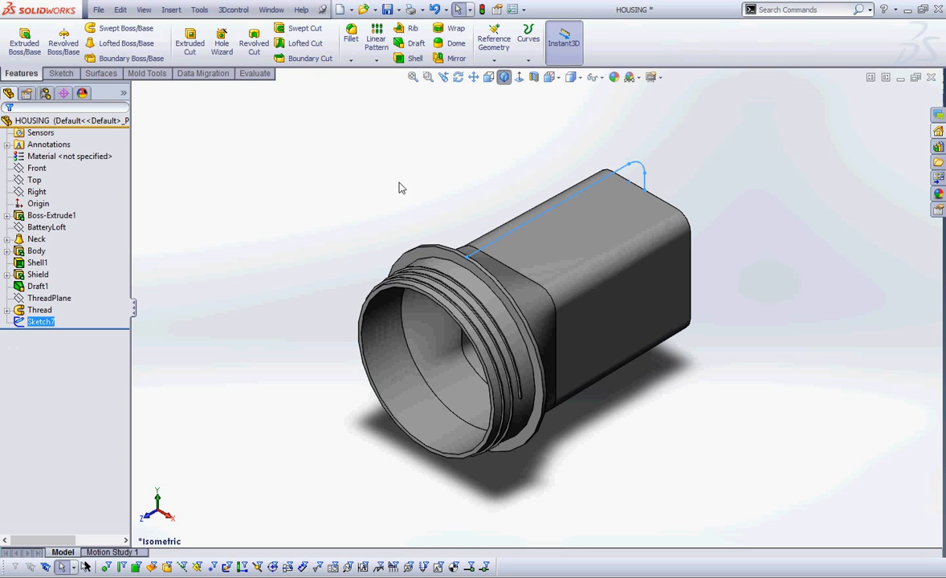
Rename the path sketch as HandlePath and save the part
double_click(40, 322)
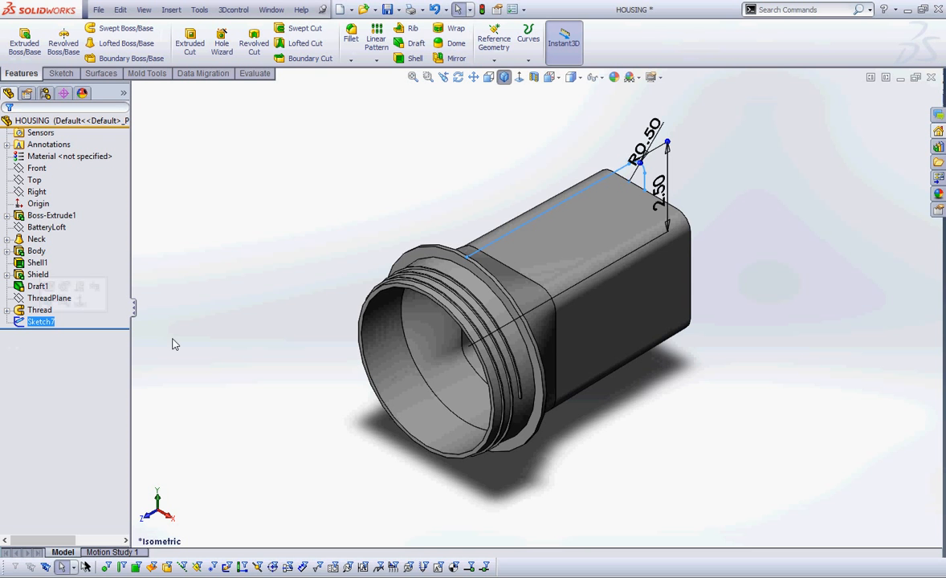
type("Handle")
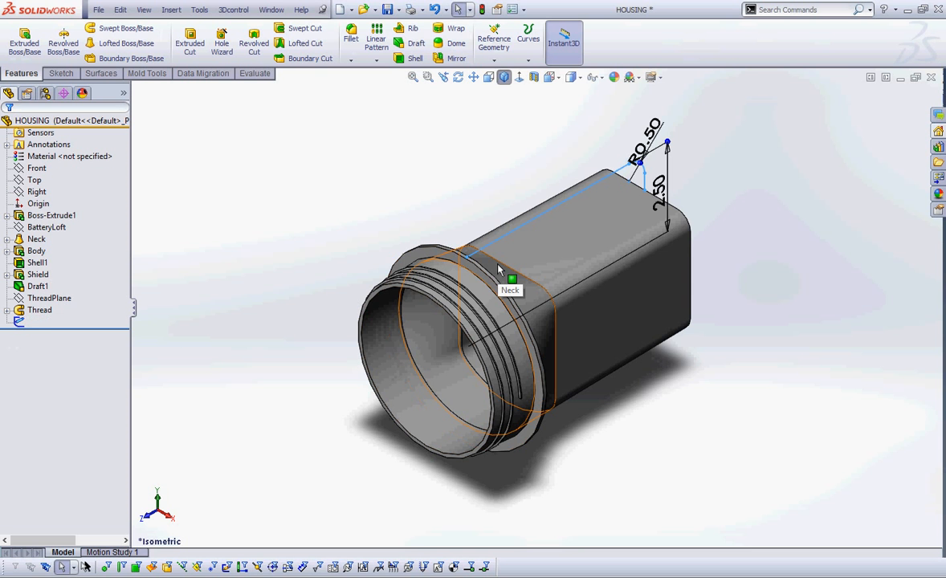
type("Path")
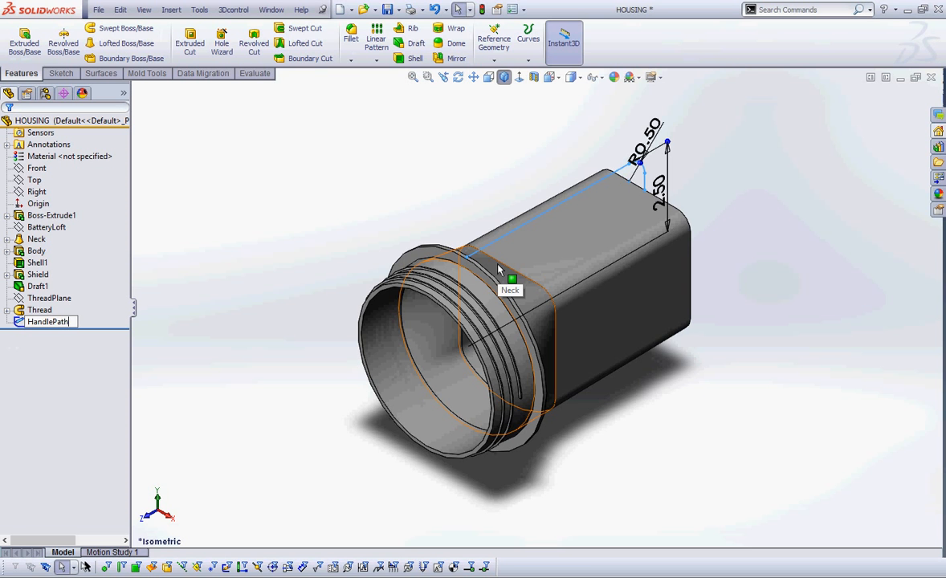
key("Return")
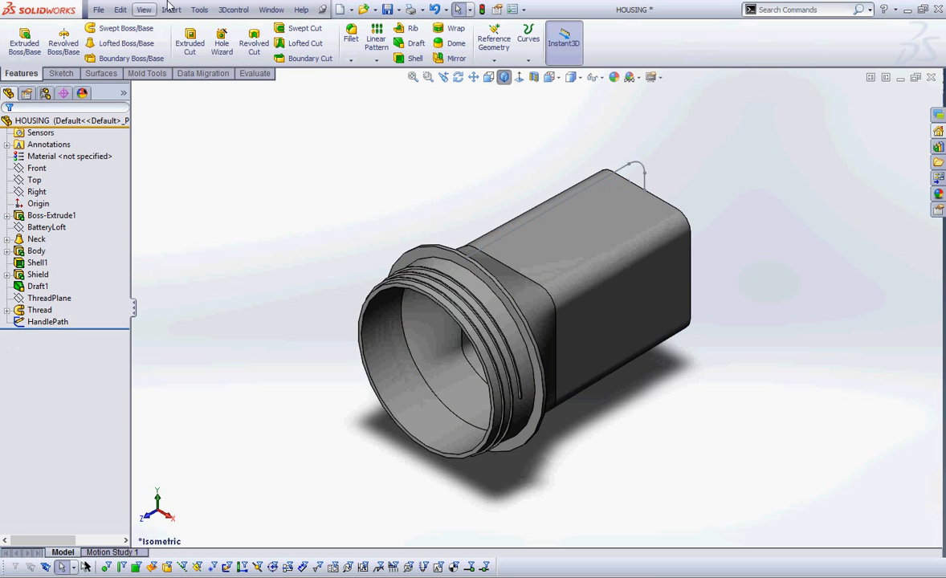
left_click(385, 9)
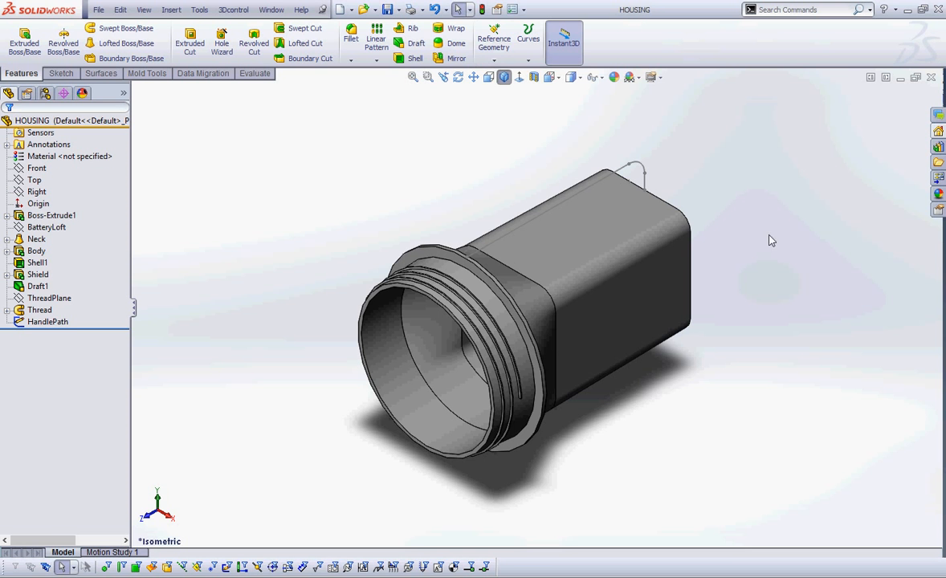
Start a new sketch on the flange face that surrounds the body
middle_click_drag(732, 214, 663, 282)
mouse_move(699, 156)
left_mouse_down()
mouse_move(612, 194)
mouse_move(555, 187)
mouse_move(561, 171)
mouse_move(567, 195)
left_mouse_up()
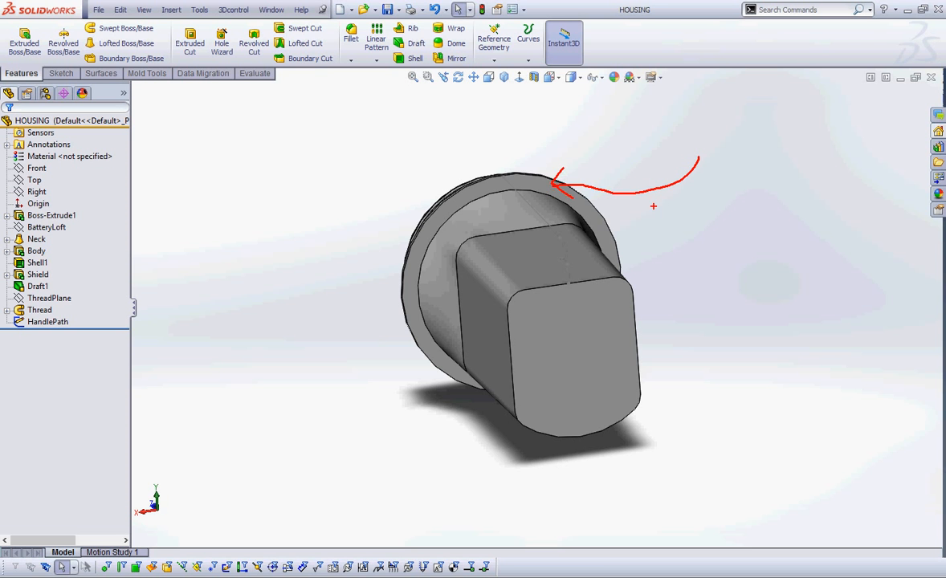
key("Escape")
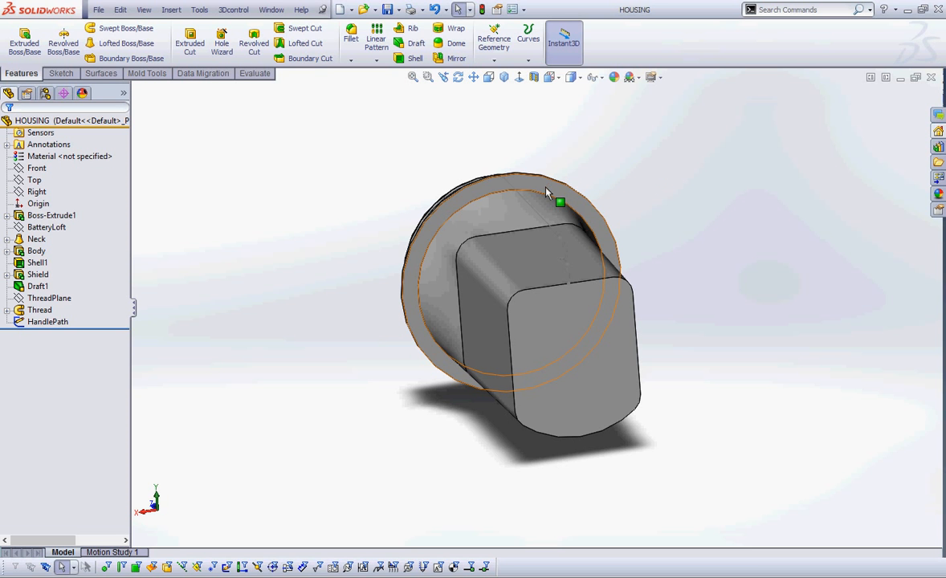
left_click(541, 186)
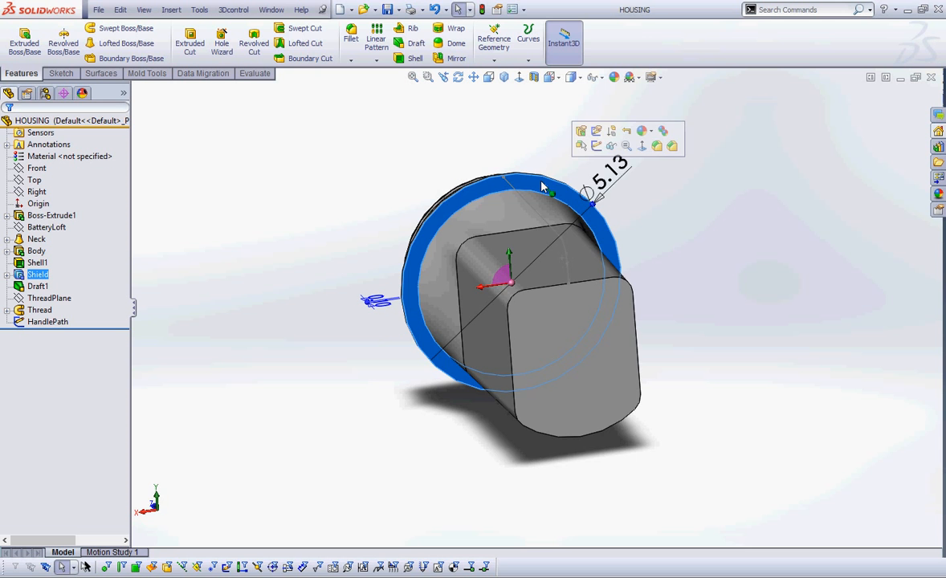
left_click(599, 144)
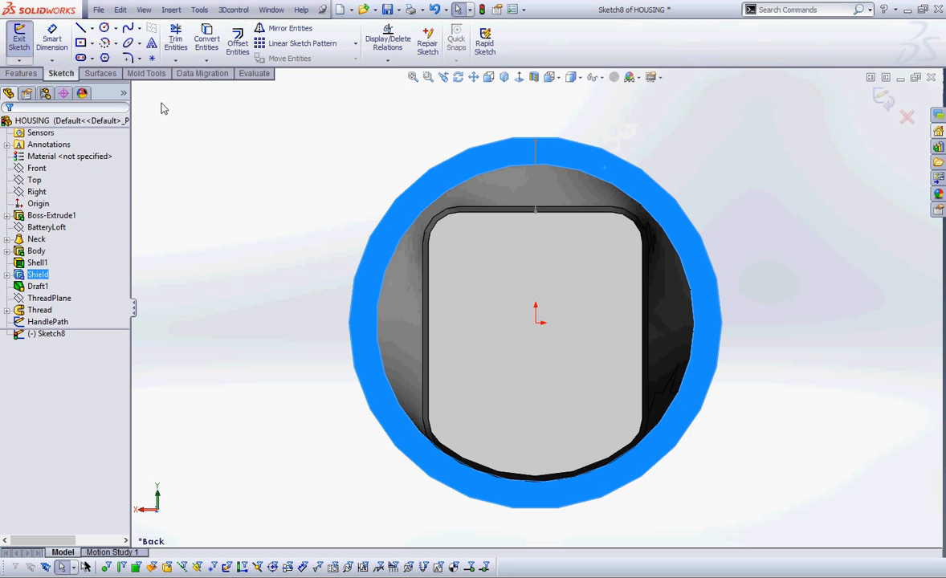
Sketch a dimensioned horizontal straight slot outside the flange, about 0.98 in between centers and 0.40 in wide
left_click(83, 60)
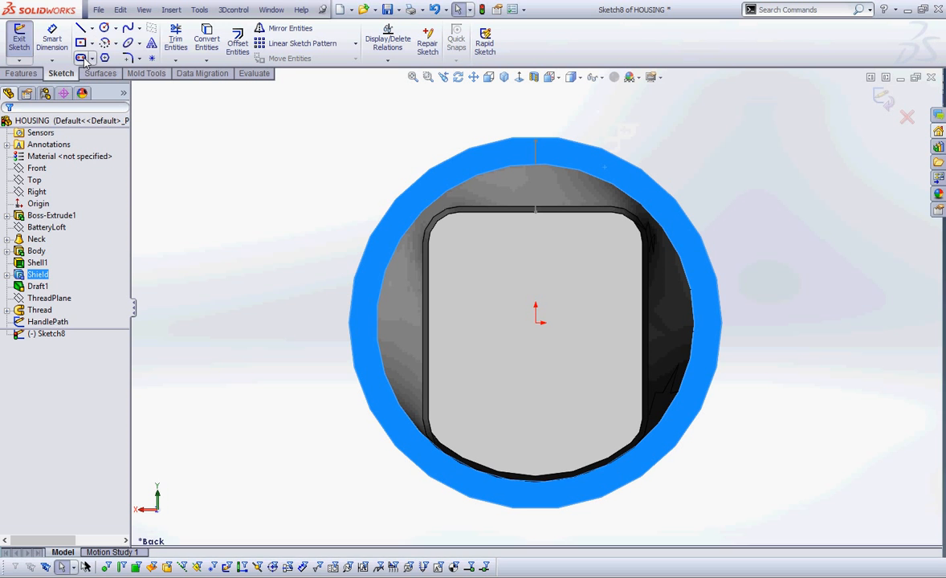
left_click(240, 172)
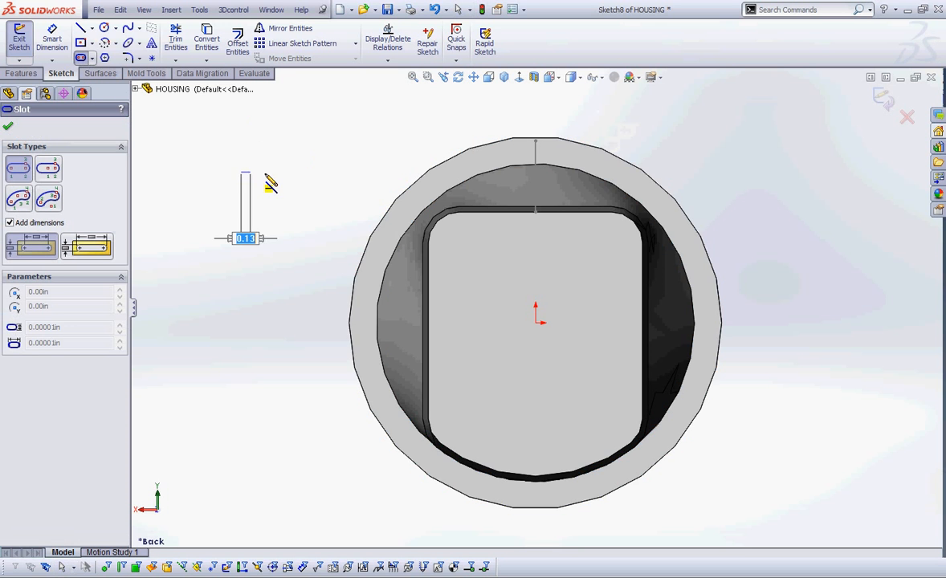
left_click(311, 172)
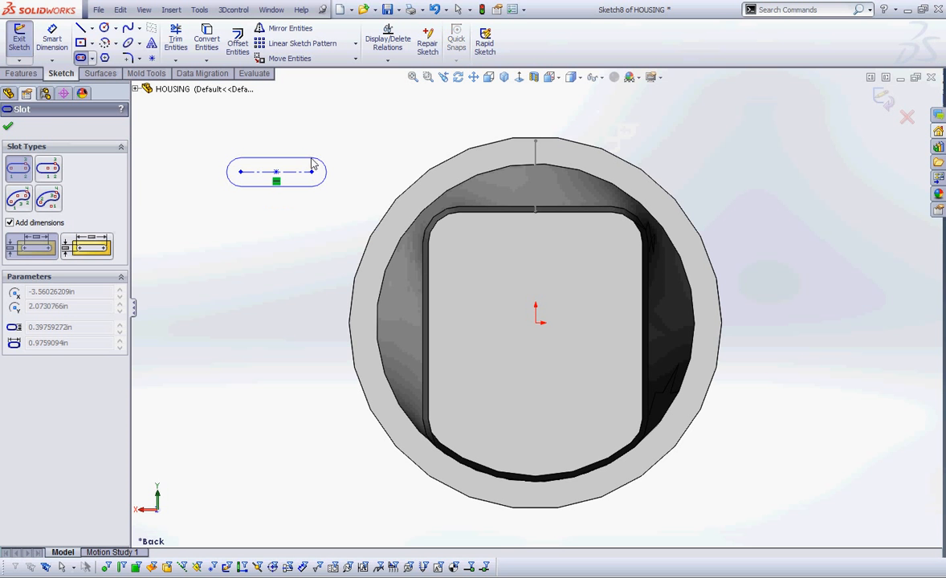
left_click(382, 147)
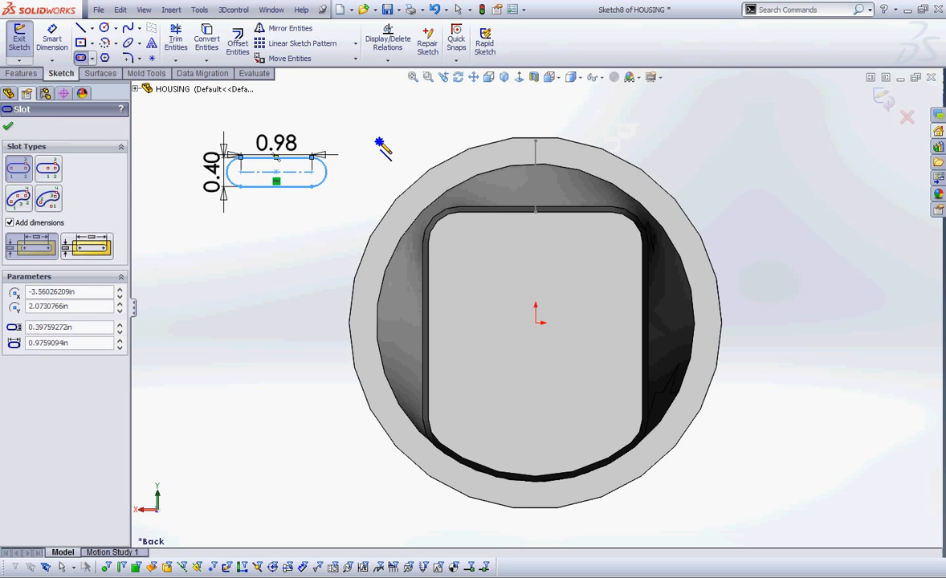
right_click(348, 129)
left_click(369, 145)
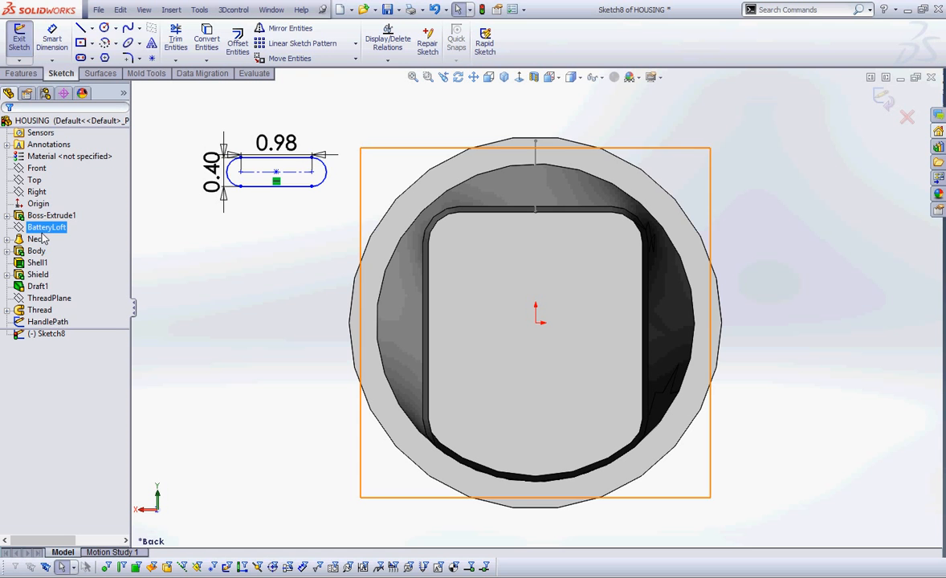
Set the slot's center-to-center length to 1 in
double_click(274, 144)
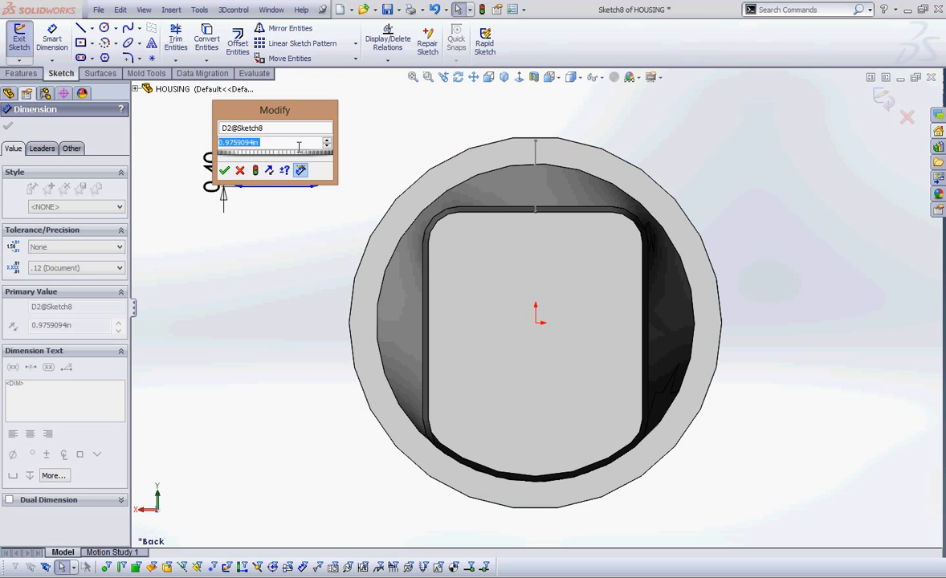
type("1")
key("Return")
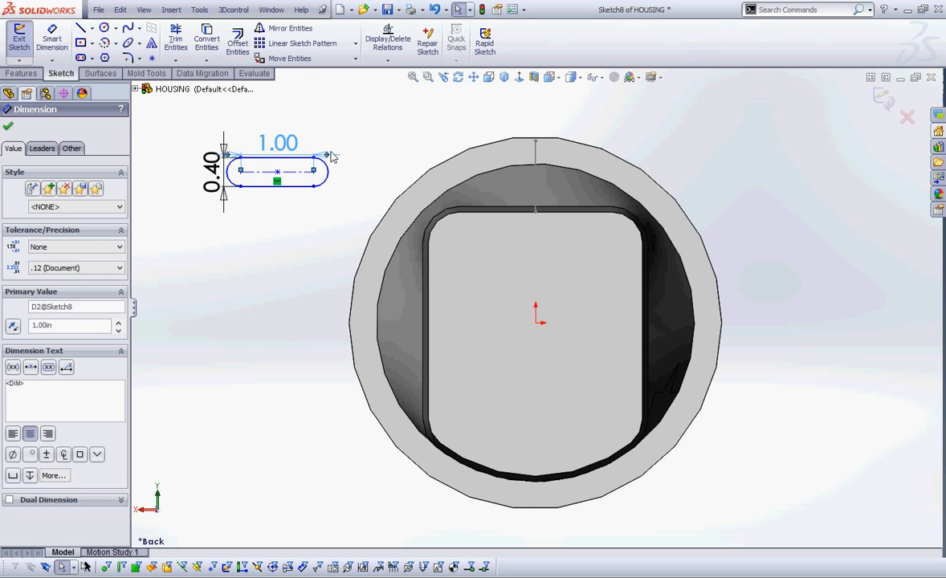
Set the slot's width to 0.2 in
left_click(221, 170)
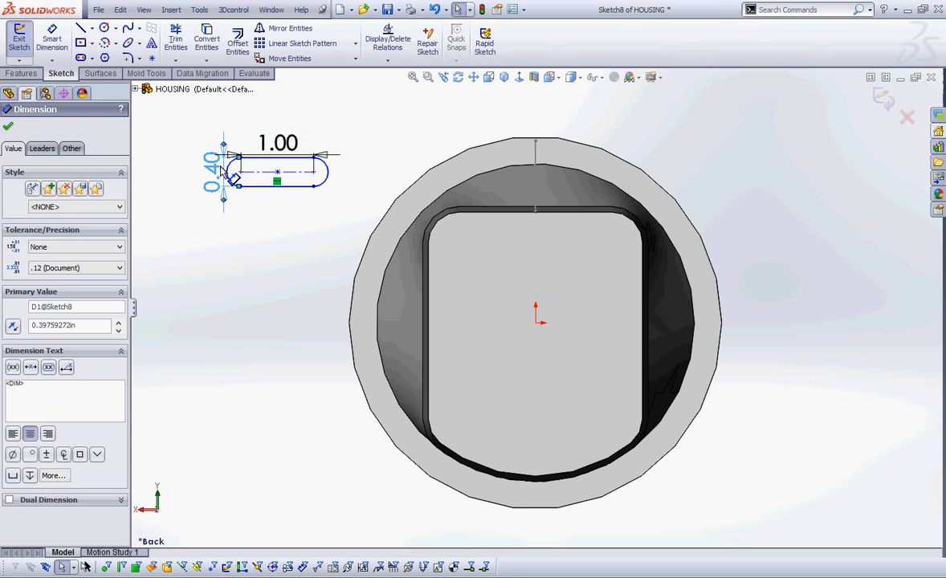
double_click(221, 171)
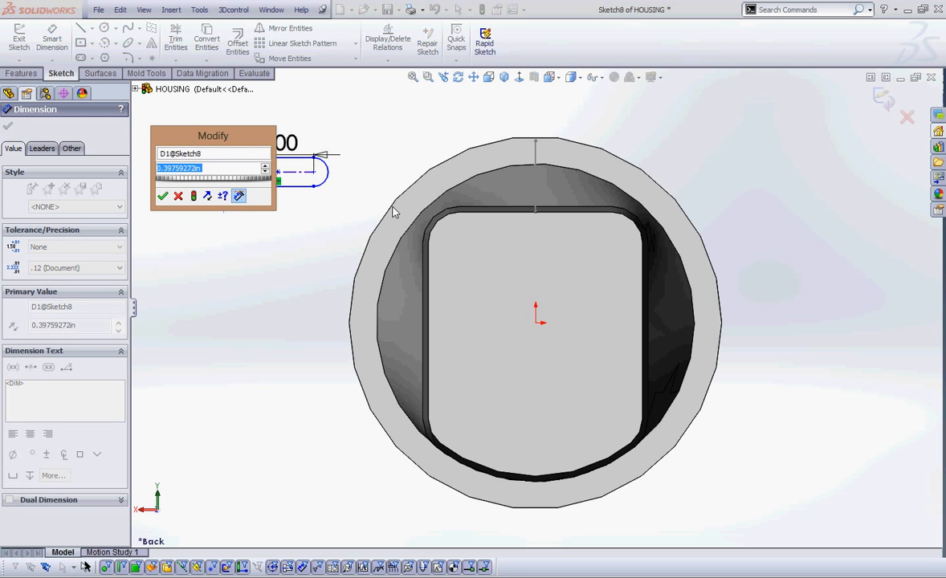
type("0.2")
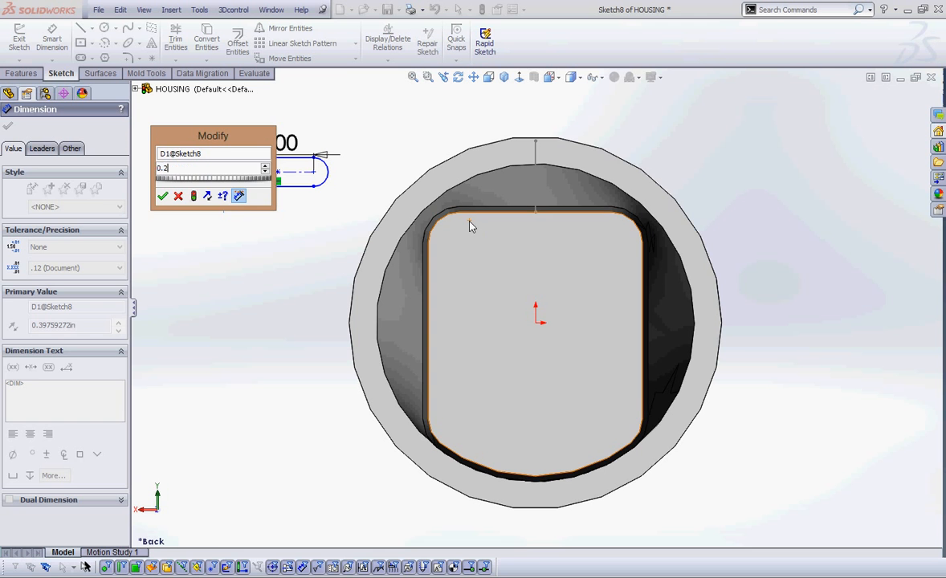
key("Return")
left_click(295, 296)
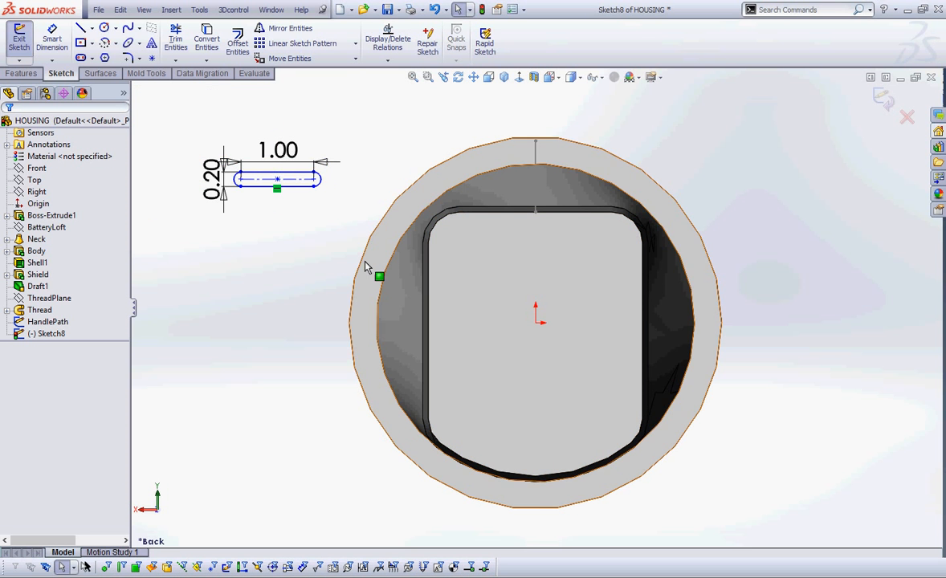
Place a sketch point at the midpoint of the slot's upper straight edge
scroll(257, 212, "down", 4)
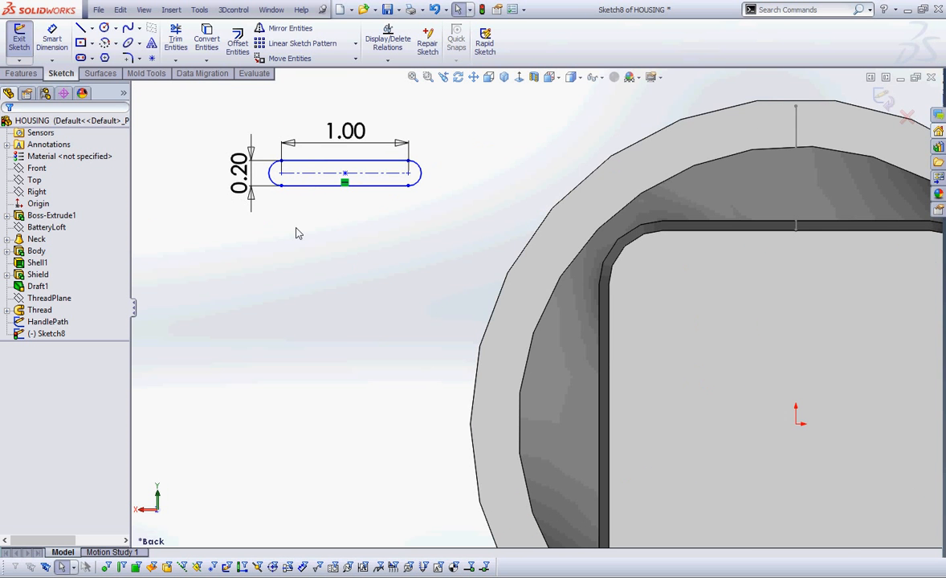
scroll(317, 232, "up", 4)
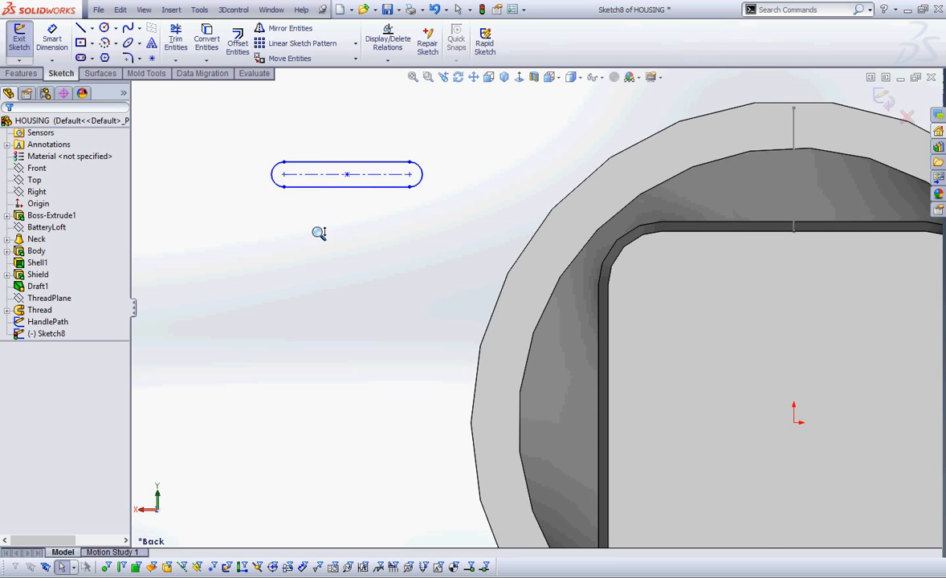
mouse_move(338, 261)
middle_mouse_down()
mouse_move(420, 264)
mouse_move(431, 314)
middle_mouse_up()
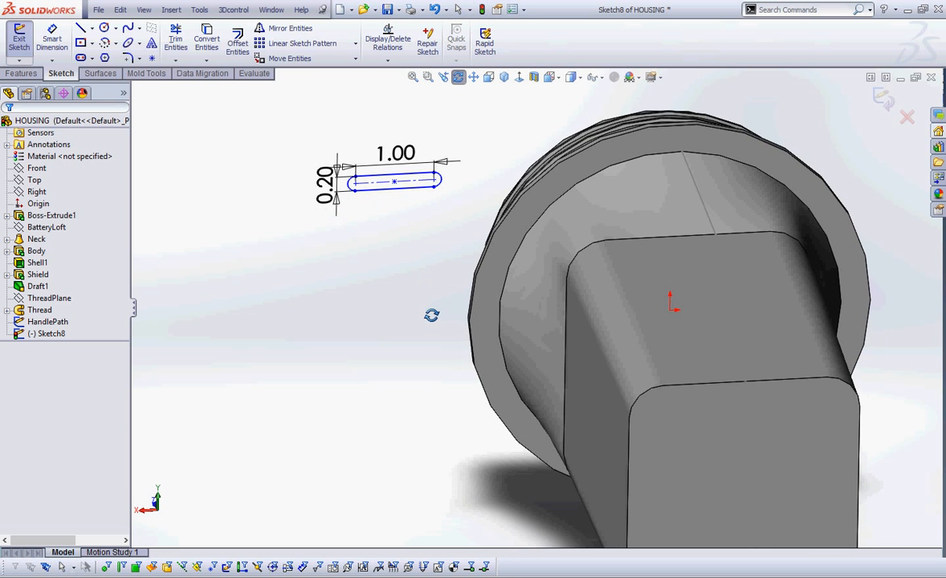
scroll(502, 192, "down", 3)
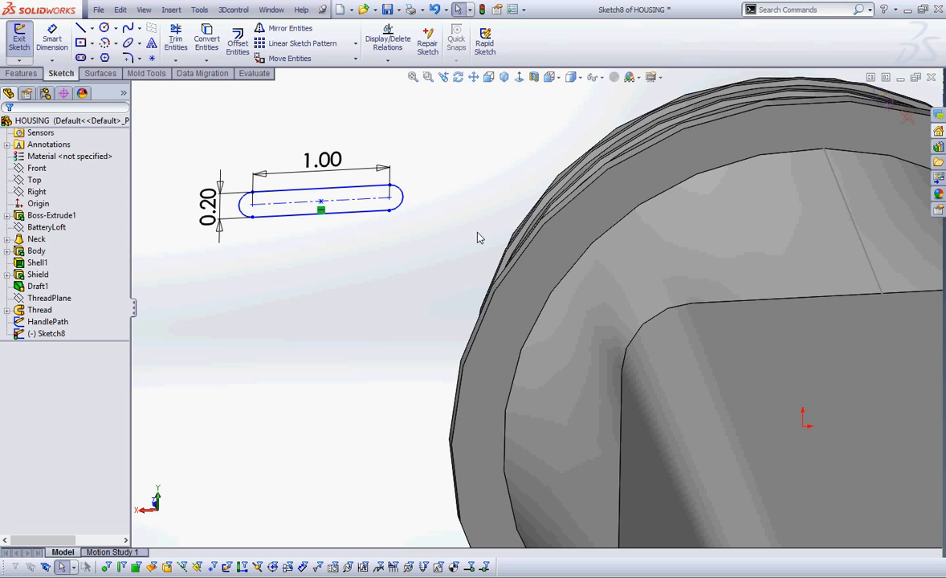
middle_click_drag(477, 236, 480, 209)
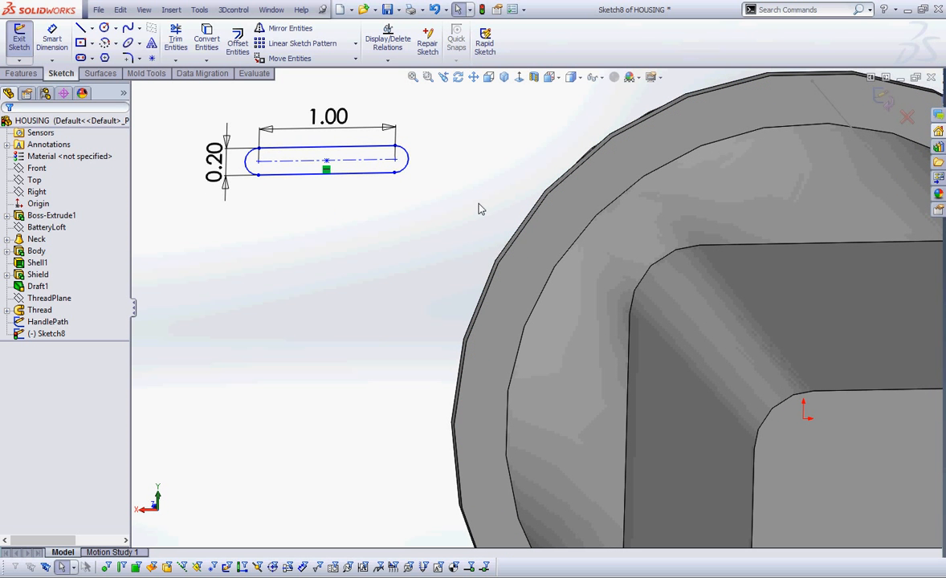
mouse_move(817, 74)
left_mouse_down()
mouse_move(808, 88)
mouse_move(821, 75)
left_mouse_up()
mouse_move(737, 94)
left_mouse_down()
mouse_move(739, 85)
mouse_move(801, 80)
left_mouse_up()
left_click_drag(325, 142, 322, 152)
key("Escape")
left_click(151, 57)
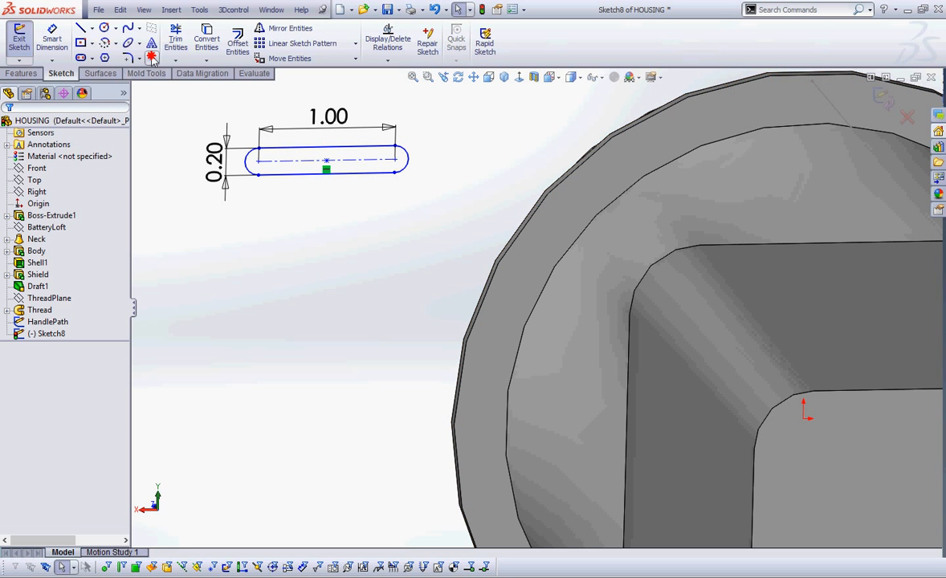
left_click(326, 149)
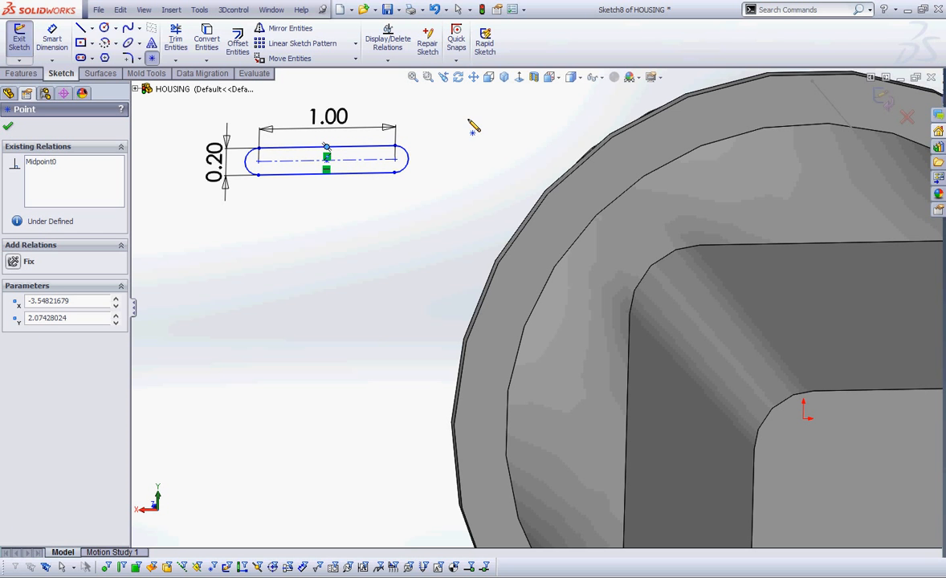
right_click(432, 110)
left_click(499, 125)
Add a coincident relation between the slot's upper midpoint and the HandlePath endpoint on the flange face
left_click(388, 58)
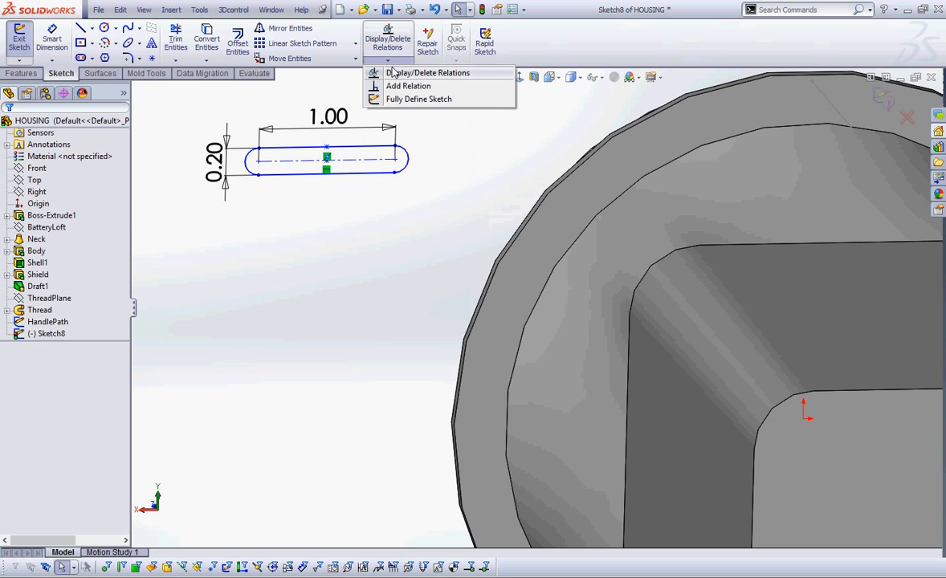
left_click(401, 84)
left_click(326, 148)
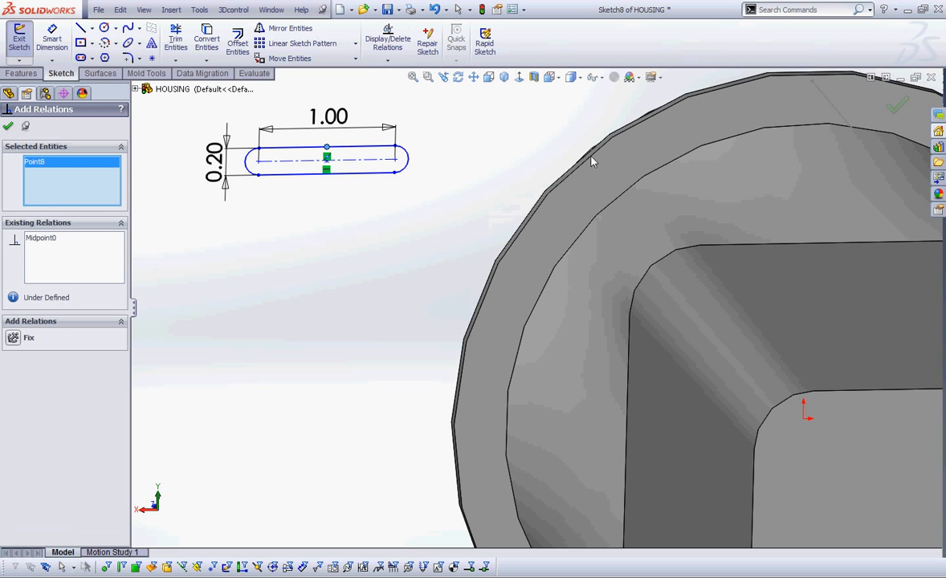
left_click(570, 248)
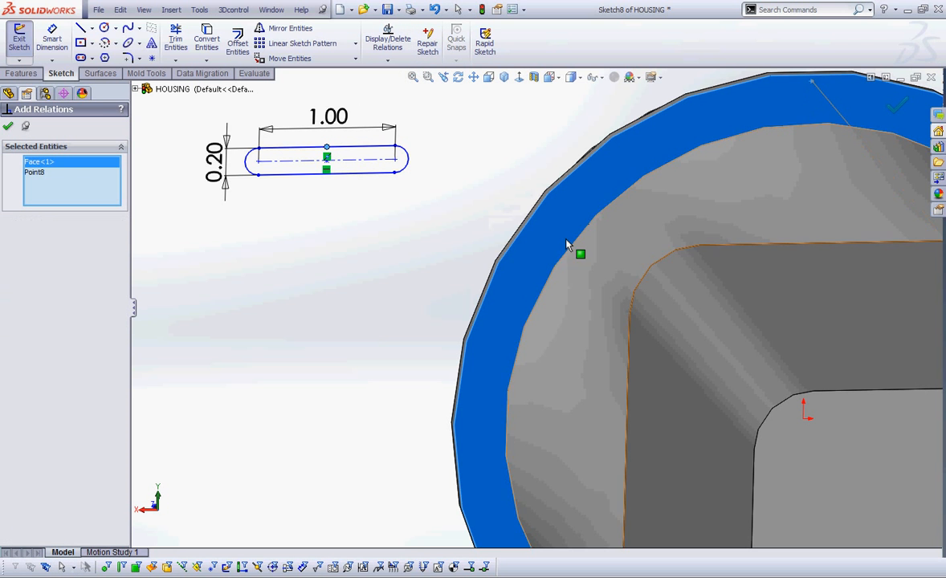
right_click(56, 161)
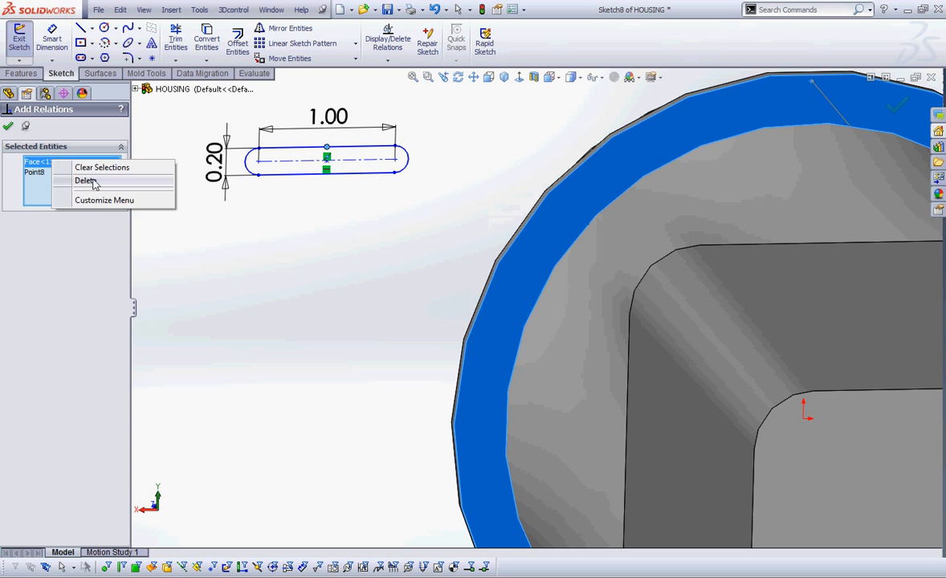
left_click(92, 180)
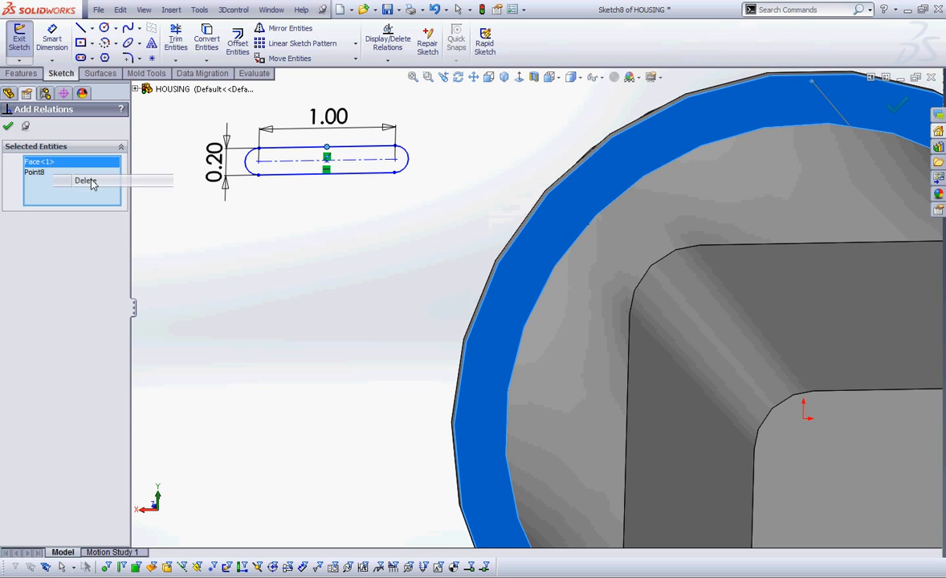
left_click(812, 82)
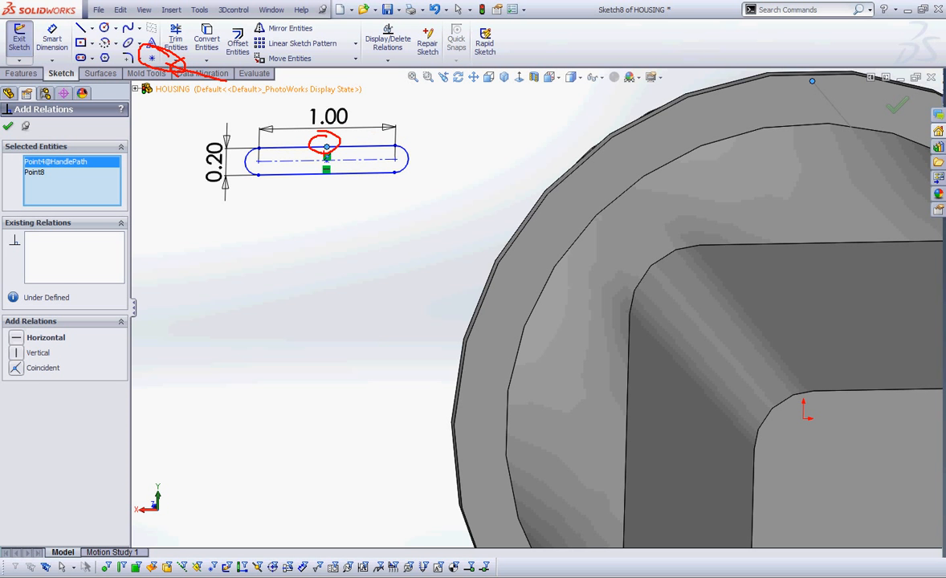
left_click_drag(825, 73, 835, 76)
mouse_move(716, 140)
left_mouse_down()
mouse_move(714, 131)
mouse_move(795, 87)
mouse_move(783, 87)
mouse_move(793, 106)
left_mouse_up()
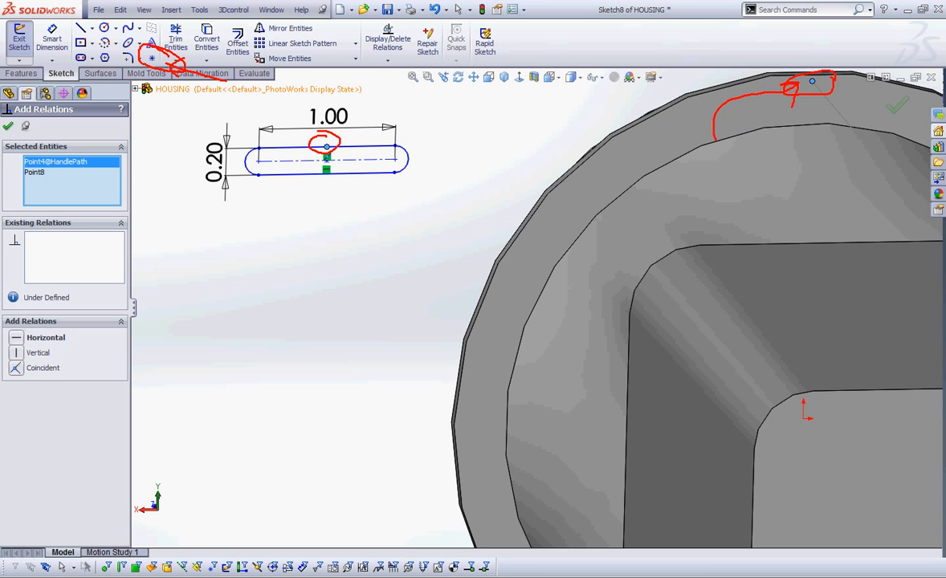
mouse_move(8, 362)
left_mouse_down()
mouse_move(110, 385)
mouse_move(7, 365)
left_mouse_up()
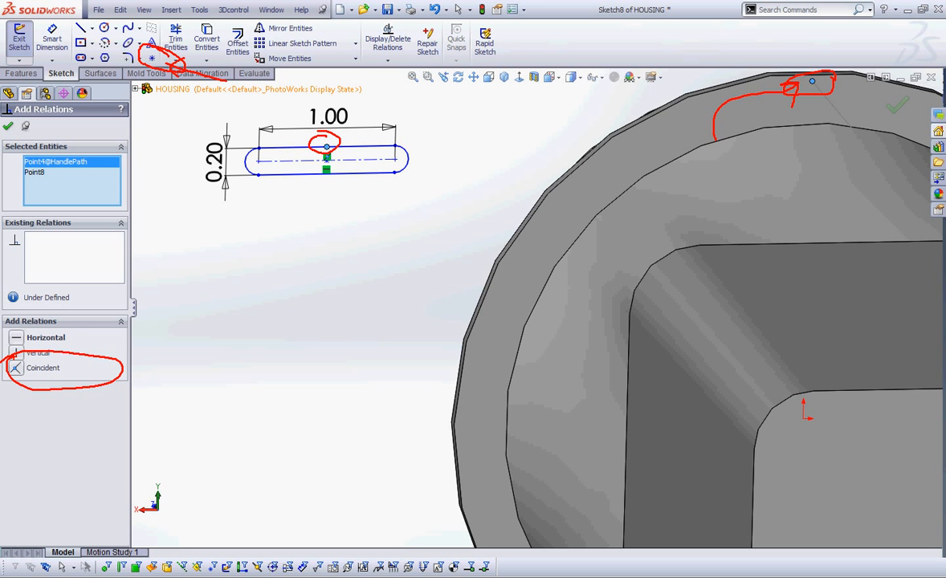
key("Escape")
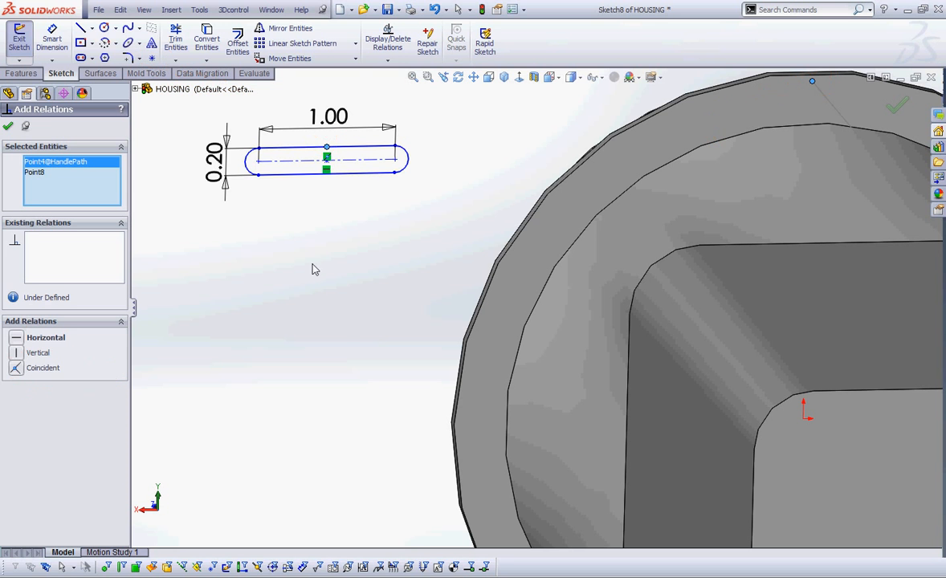
left_click(16, 369)
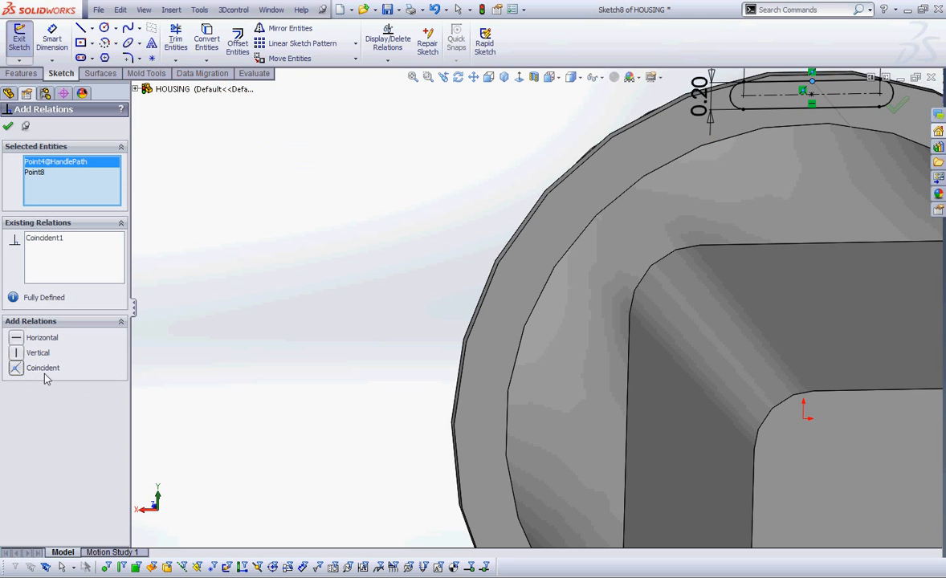
left_click(8, 126)
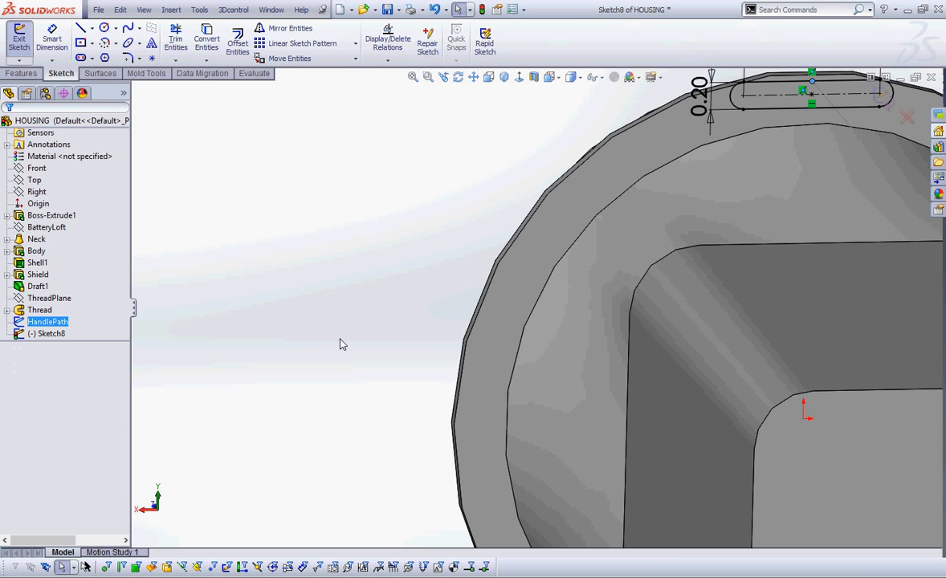
key("ctrl+2")
mouse_move(790, 566)
left_mouse_down()
mouse_move(671, 577)
mouse_move(705, 509)
left_mouse_up()
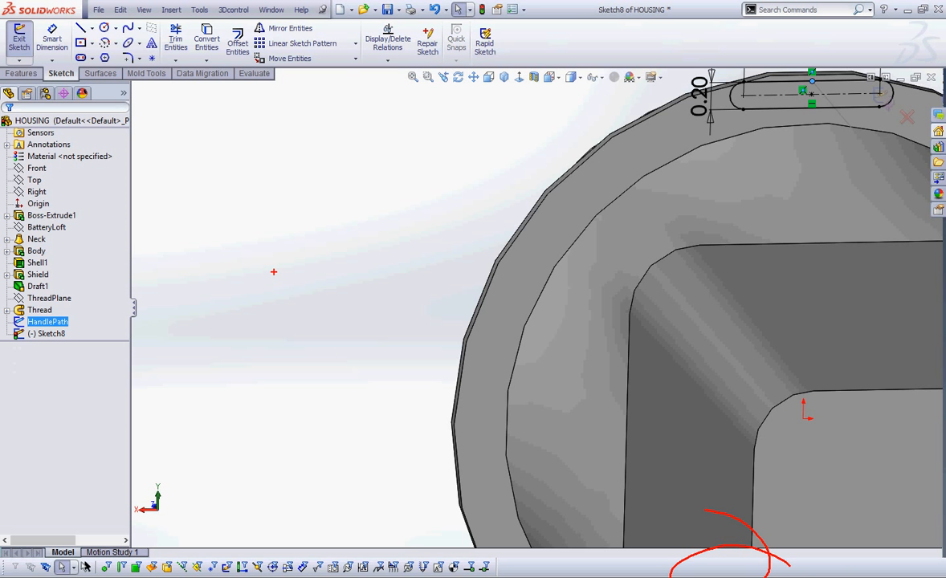
key("Escape")
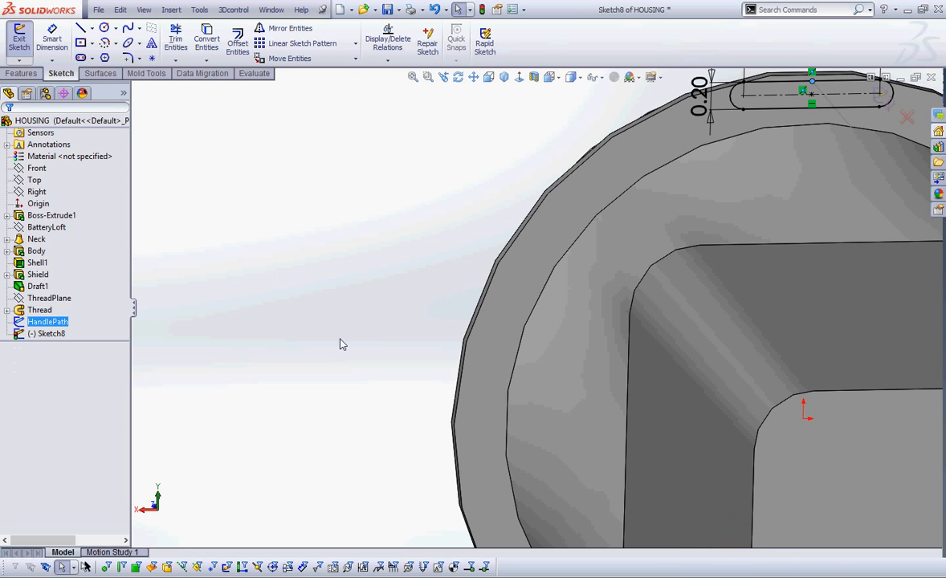
Exit the slot sketch and rename it as HandleProfile
left_click(500, 81)
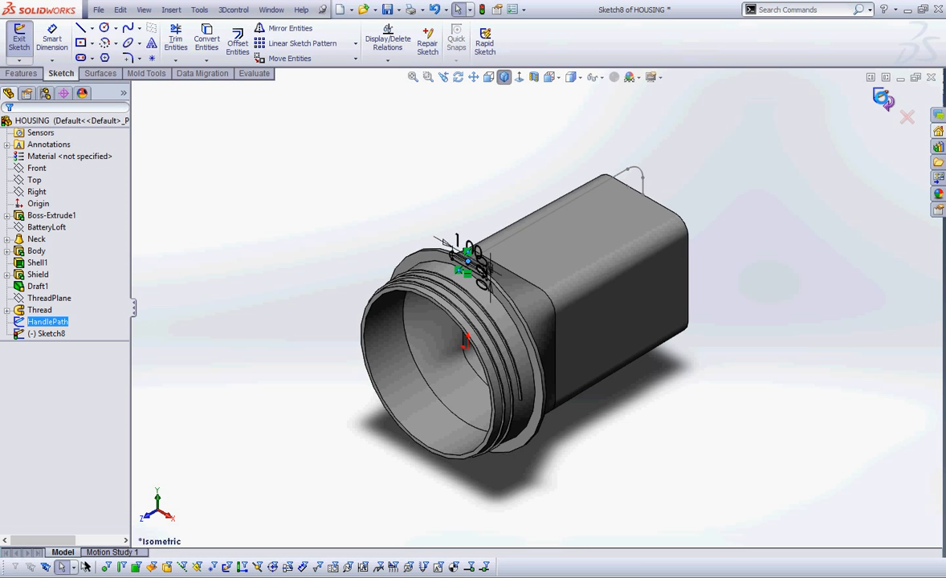
middle_click_drag(812, 93, 790, 141)
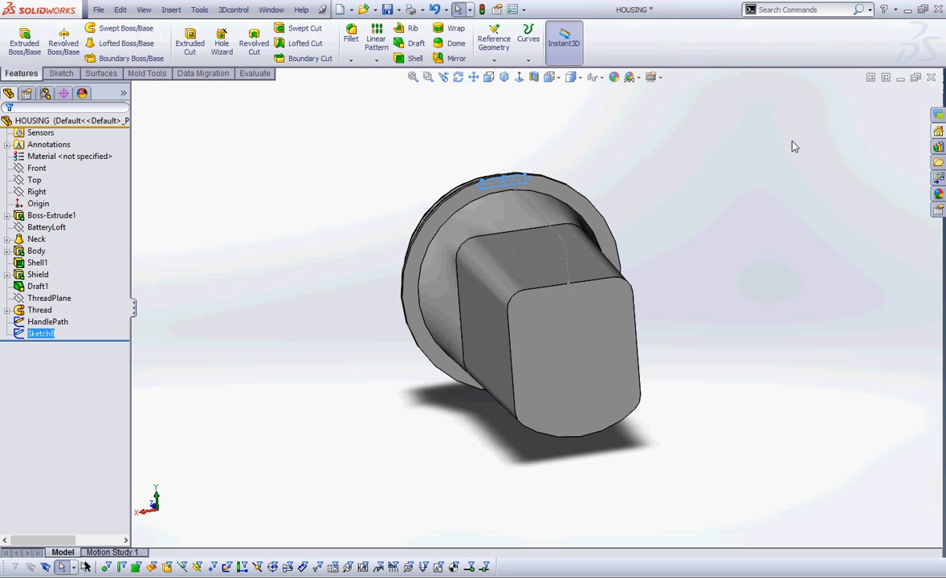
left_click(41, 334)
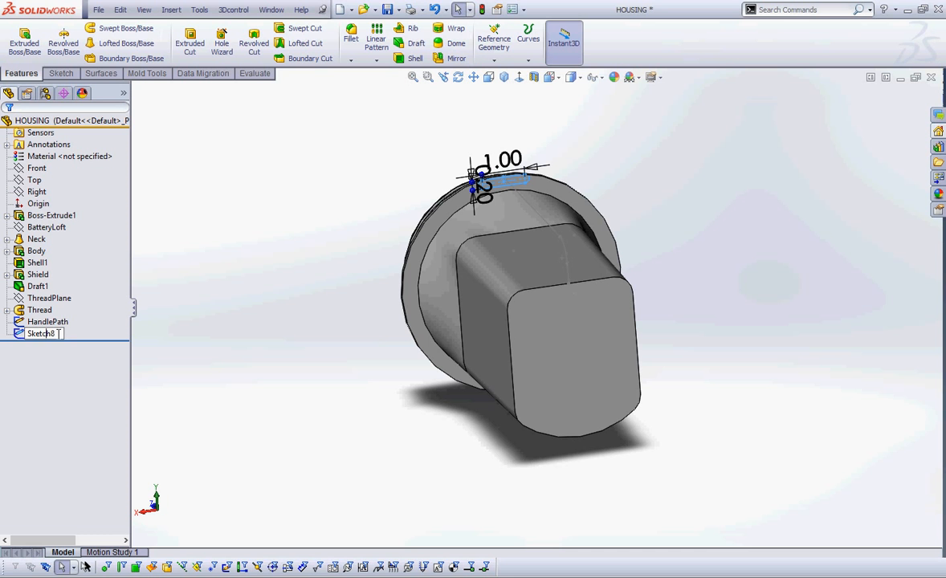
left_click_drag(58, 333, 19, 331)
type("Han")
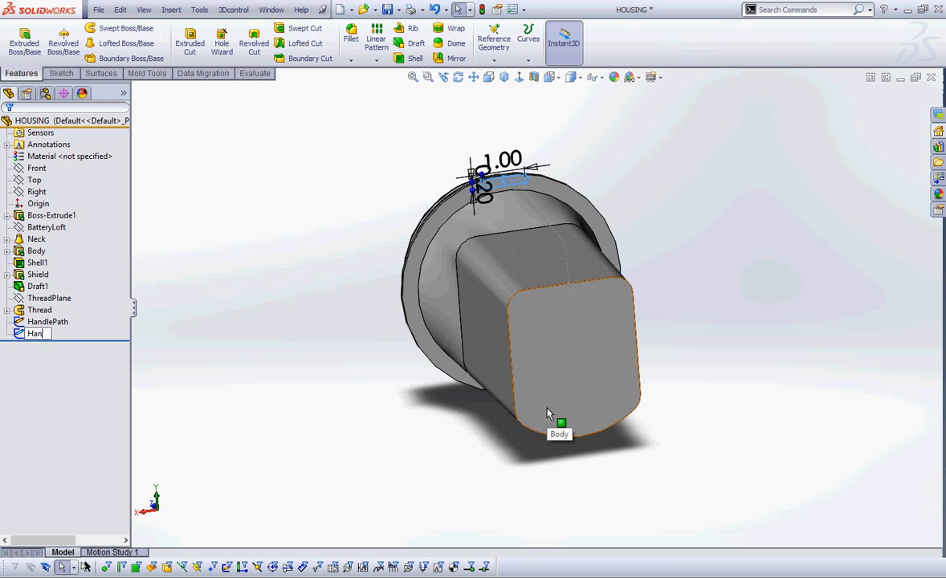
type("dleProfile")
left_click(386, 407)
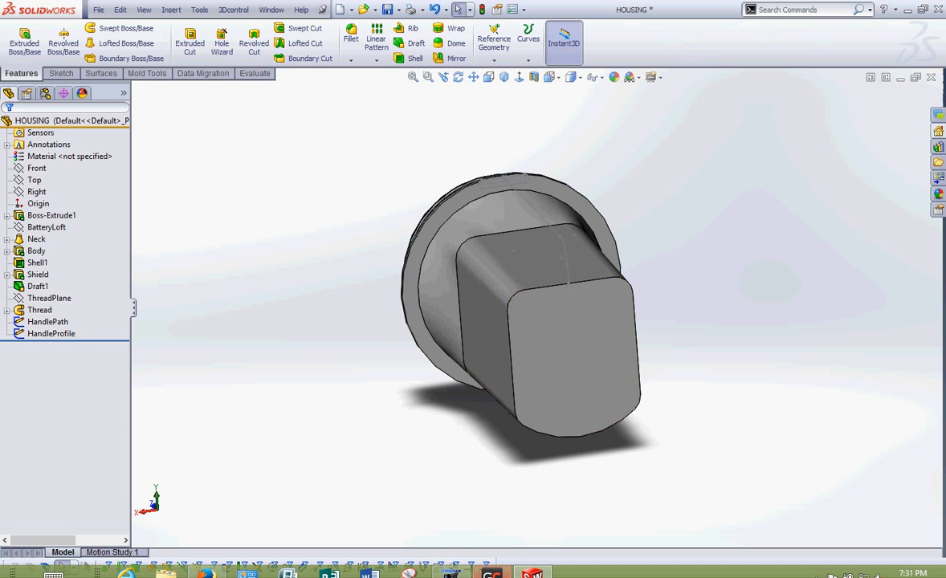
left_click(452, 573)
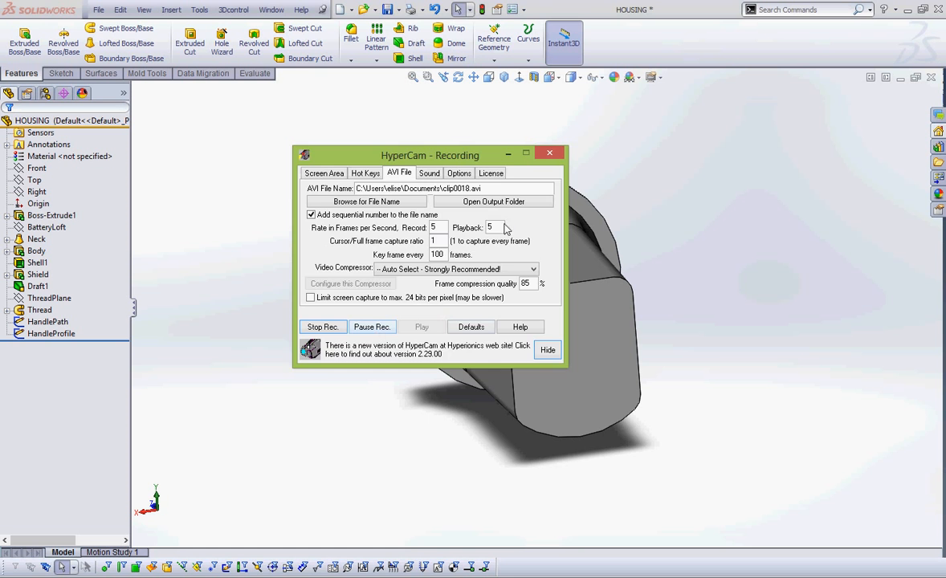
left_click(467, 144)
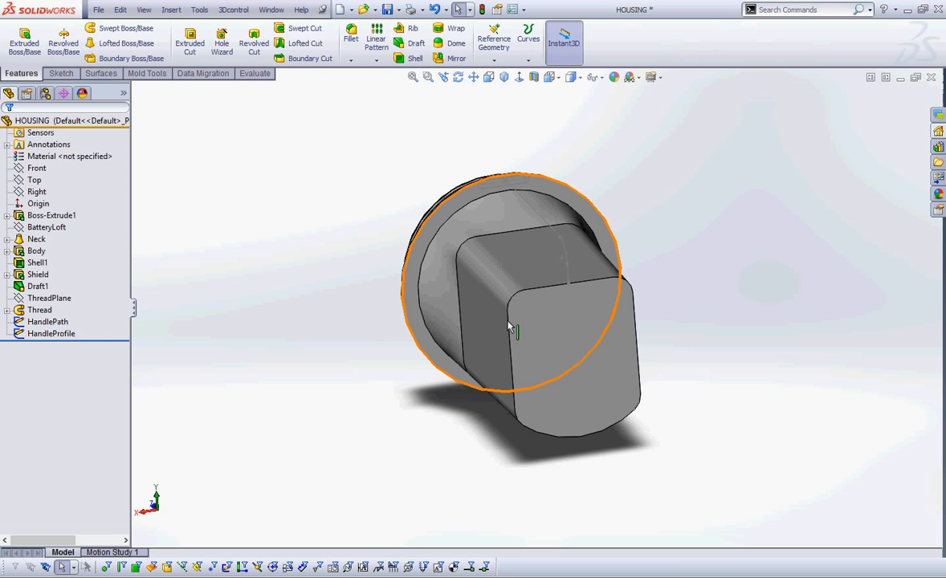
key("ctrl+2")
mouse_move(76, 32)
left_mouse_down()
mouse_move(176, 31)
mouse_move(88, 45)
left_mouse_up()
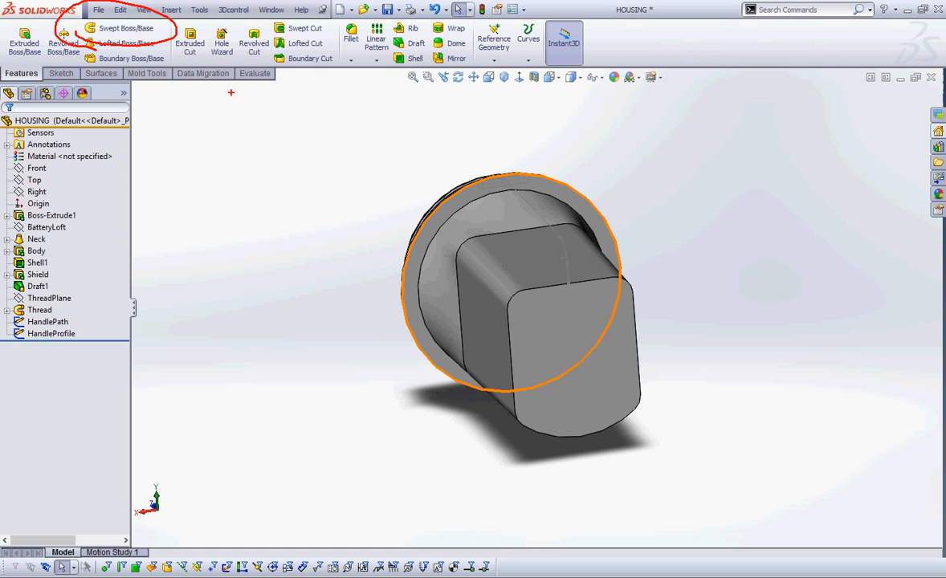
key("Escape")
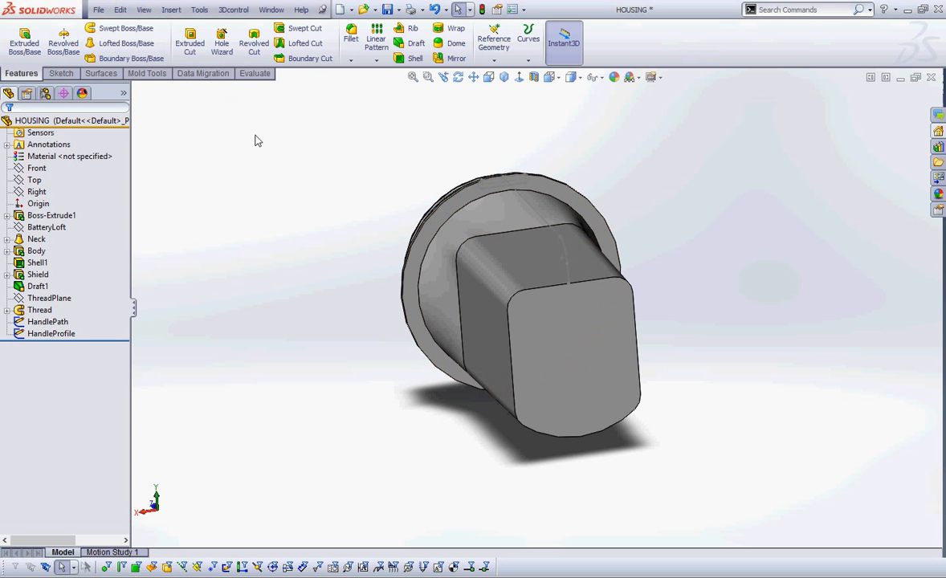
Sweep the HandleProfile sketch along the HandlePath sketch as a solid boss and save the part
left_click(117, 28)
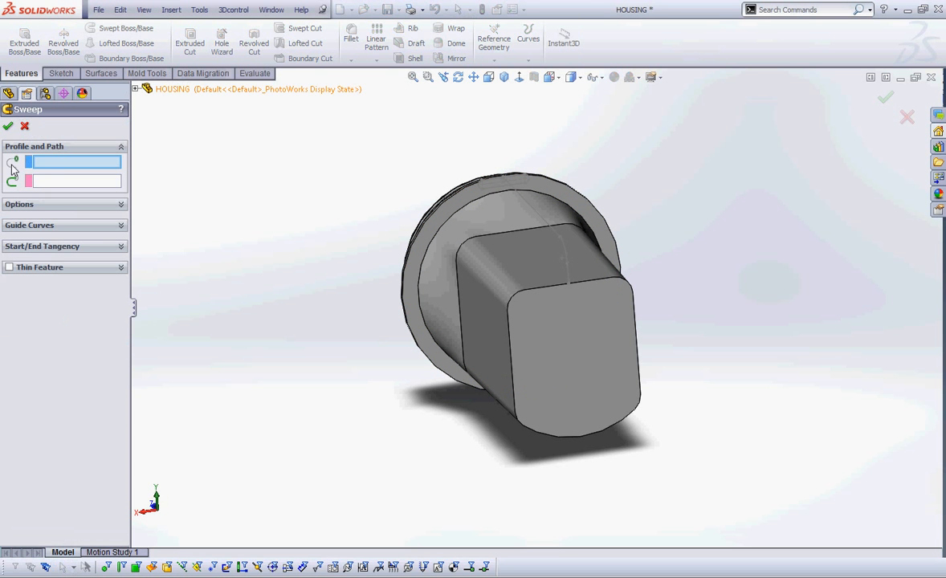
left_click(135, 89)
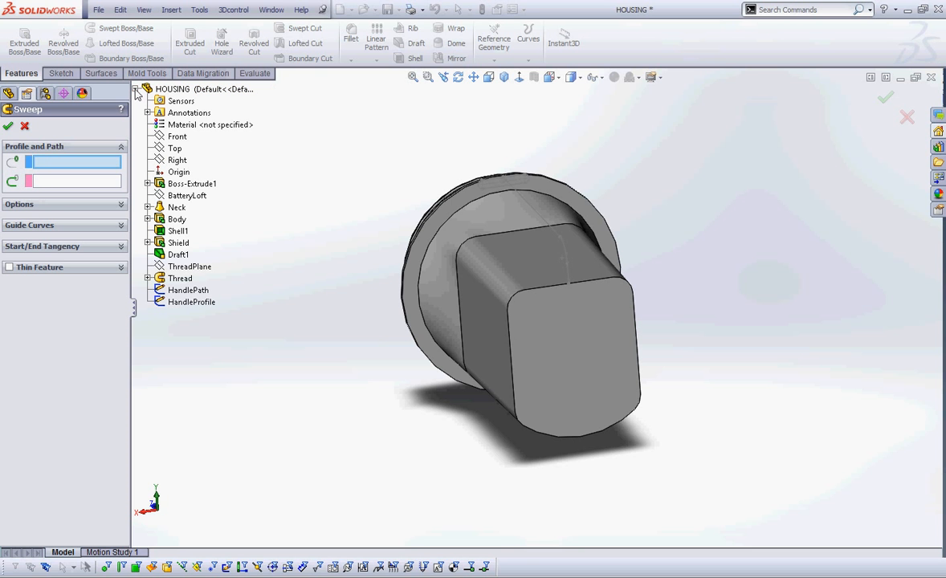
left_click(189, 302)
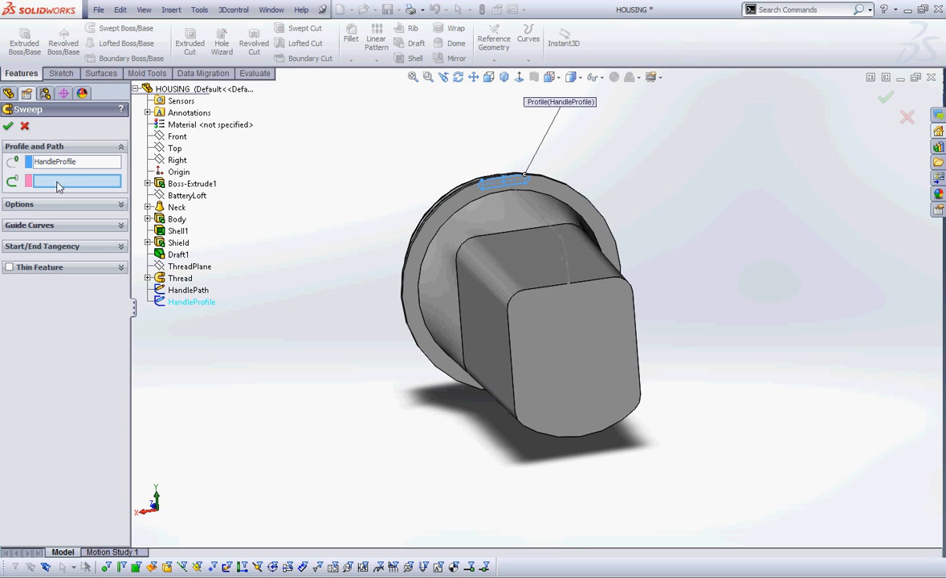
left_click(188, 289)
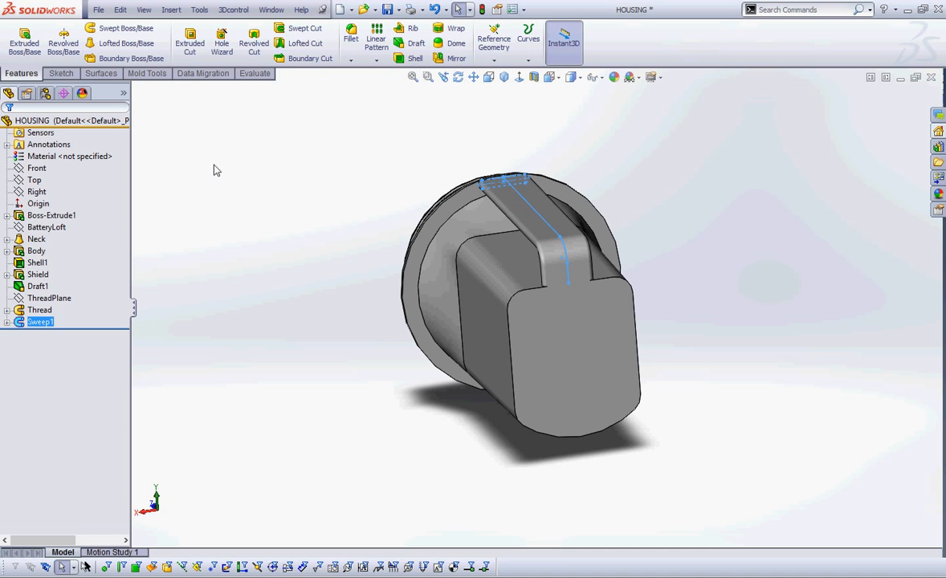
left_click(241, 191)
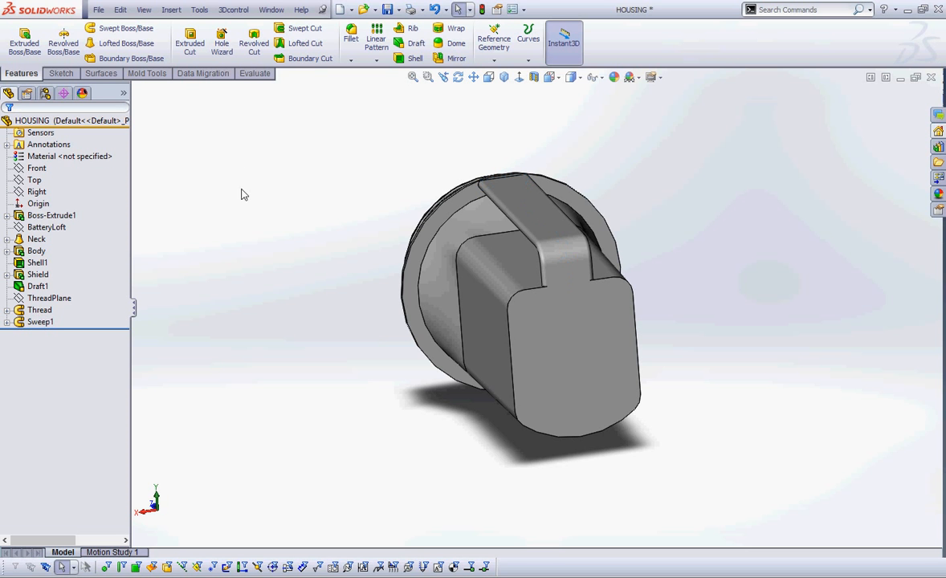
left_click(387, 10)
Rename the new sweep feature as Handle
left_click(36, 322)
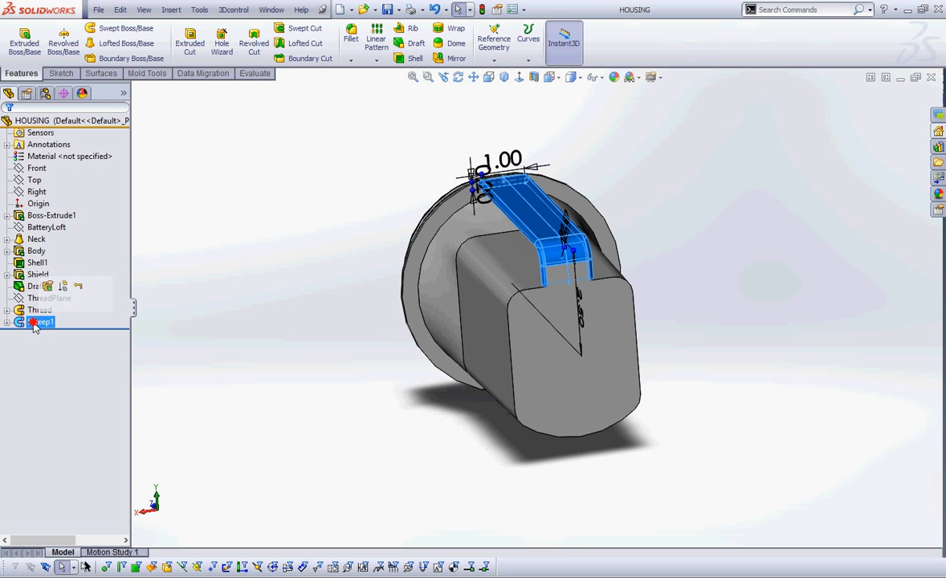
key("F2")
type("Han")
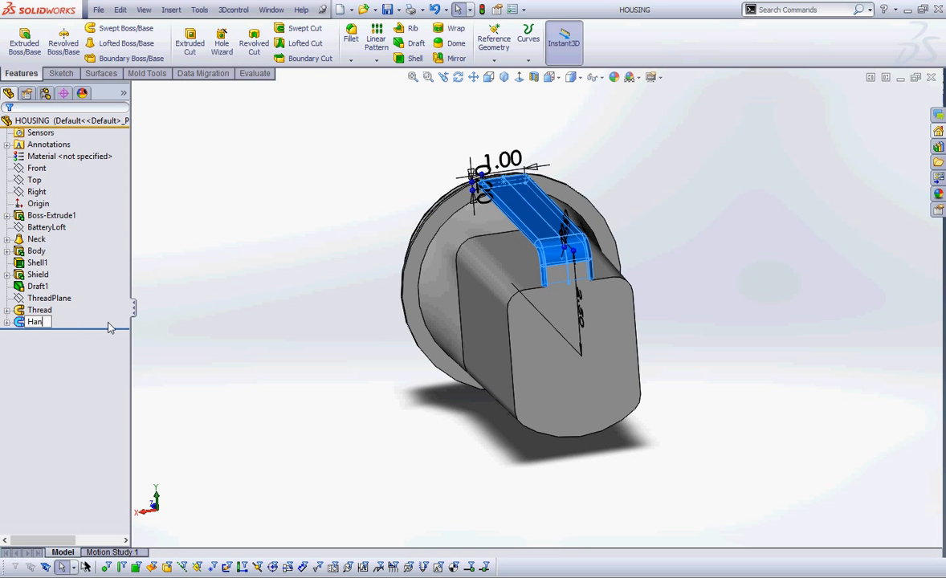
type("dle")
key("Return")
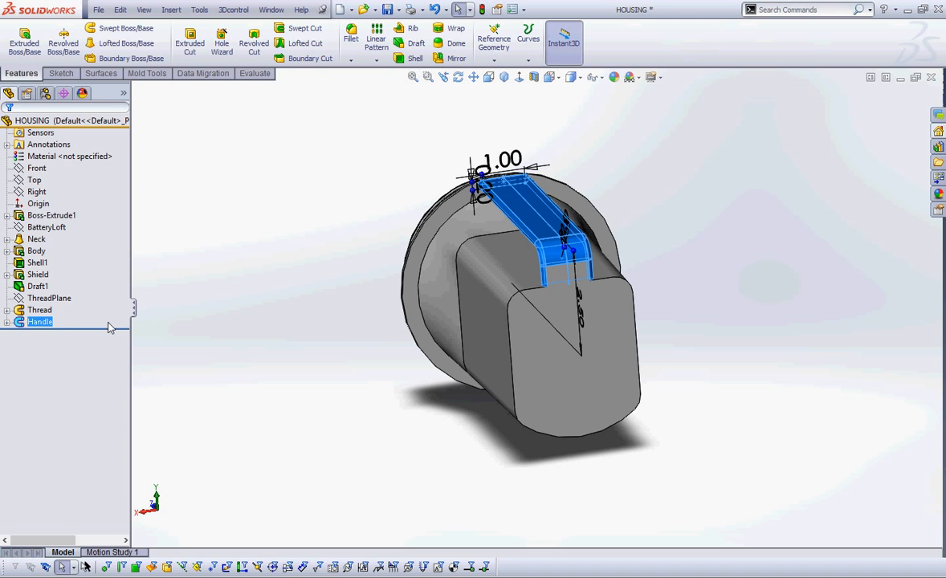
left_click(268, 243)
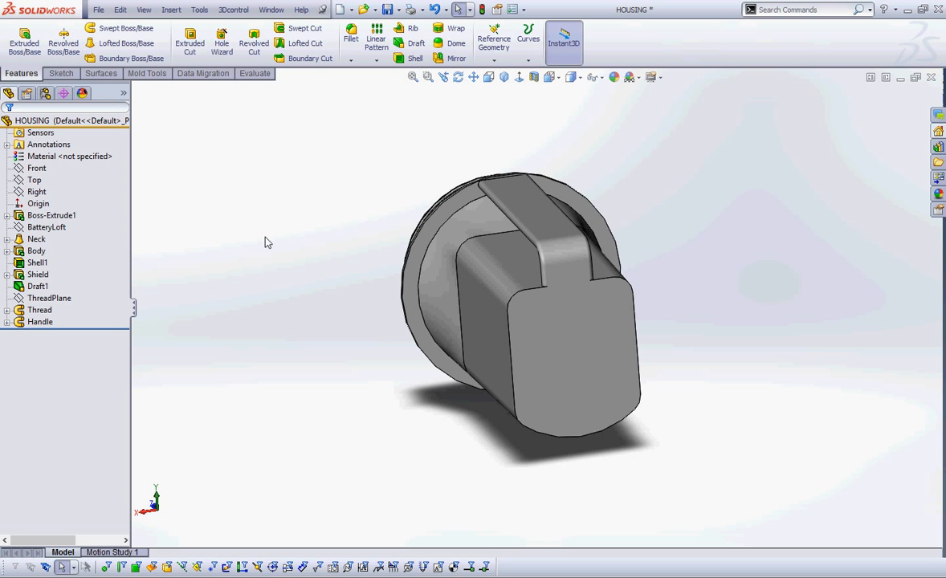
Examine the swept handle where it meets the flange, and the inside of the housing through its open end
key("ctrl+2")
mouse_move(526, 176)
left_mouse_down()
mouse_move(520, 198)
mouse_move(533, 195)
left_mouse_up()
key("Escape")
mouse_move(212, 241)
middle_mouse_down()
mouse_move(295, 242)
mouse_move(401, 147)
mouse_move(424, 101)
mouse_move(391, 103)
middle_mouse_up()
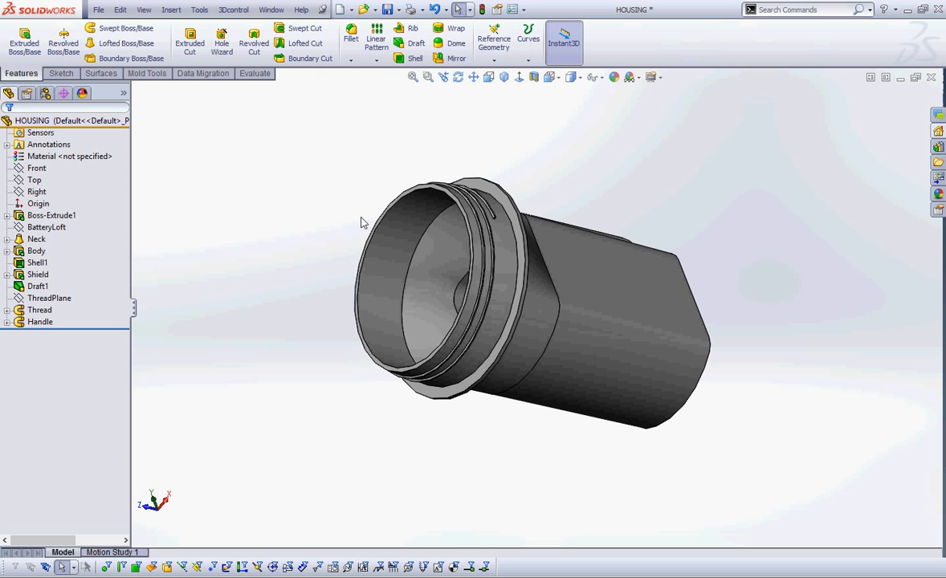
mouse_move(362, 218)
middle_mouse_down()
mouse_move(372, 191)
mouse_move(369, 199)
middle_mouse_up()
key("ctrl+2")
mouse_move(474, 230)
left_mouse_down()
mouse_move(450, 254)
mouse_move(474, 253)
left_mouse_up()
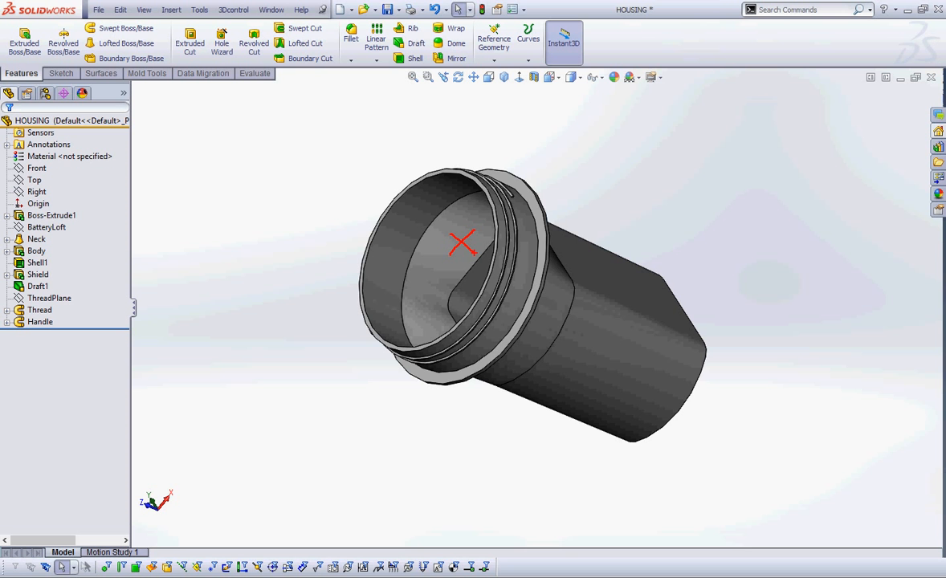
key("Escape")
mouse_move(359, 184)
middle_mouse_down()
mouse_move(344, 245)
mouse_move(306, 326)
mouse_move(259, 259)
middle_mouse_up()
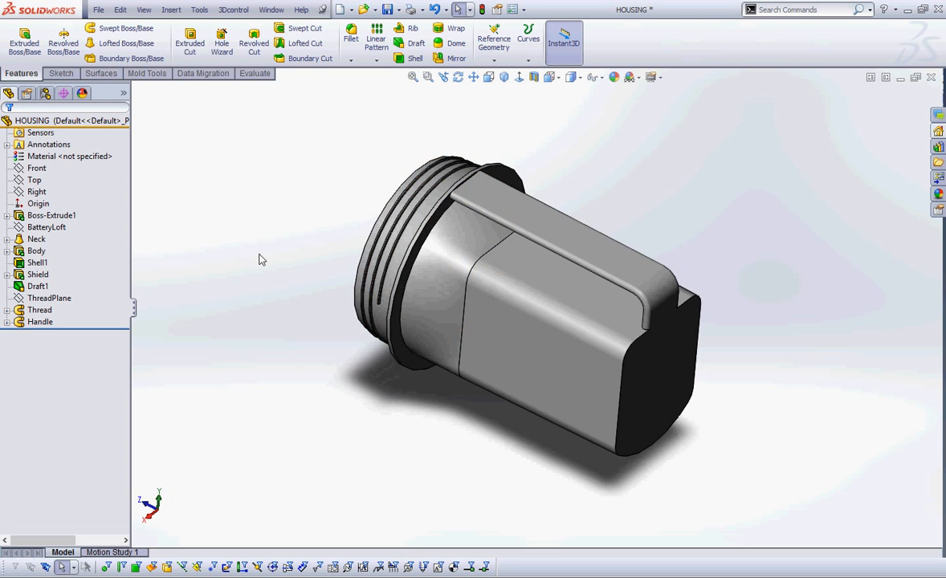
Sketch a circle about 0.53 in in diameter on the handle's flat outer face, centred about 0.76 in directly above the origin
left_click(484, 200)
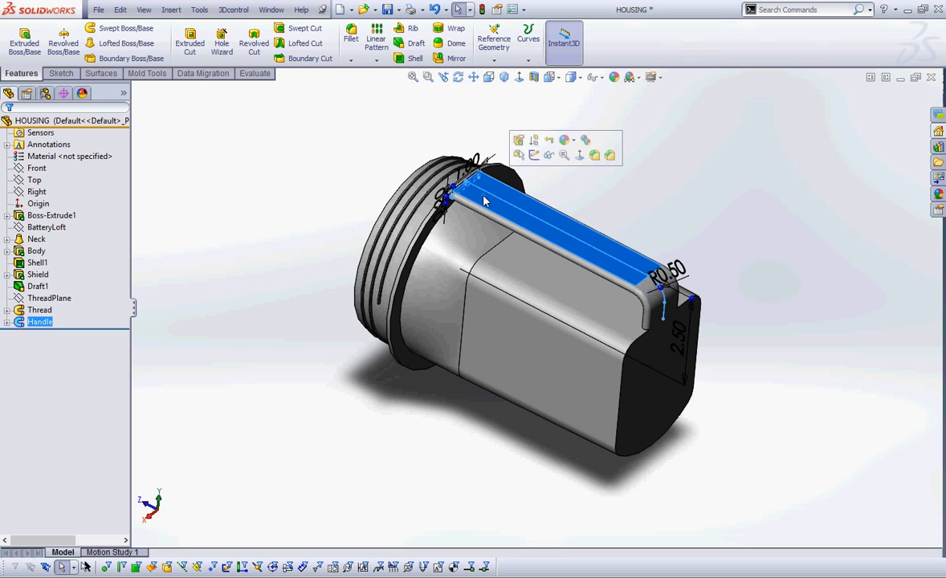
left_click(534, 154)
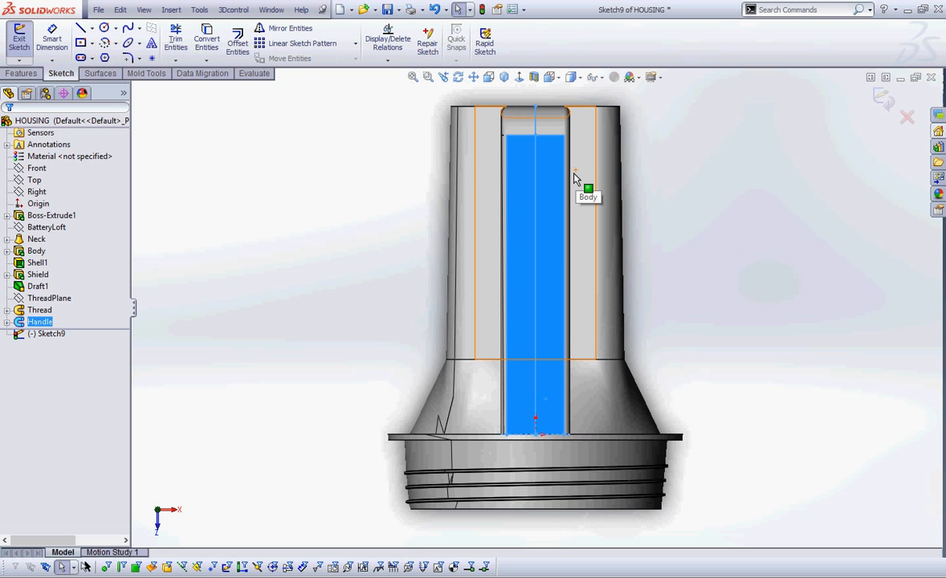
left_click(342, 255)
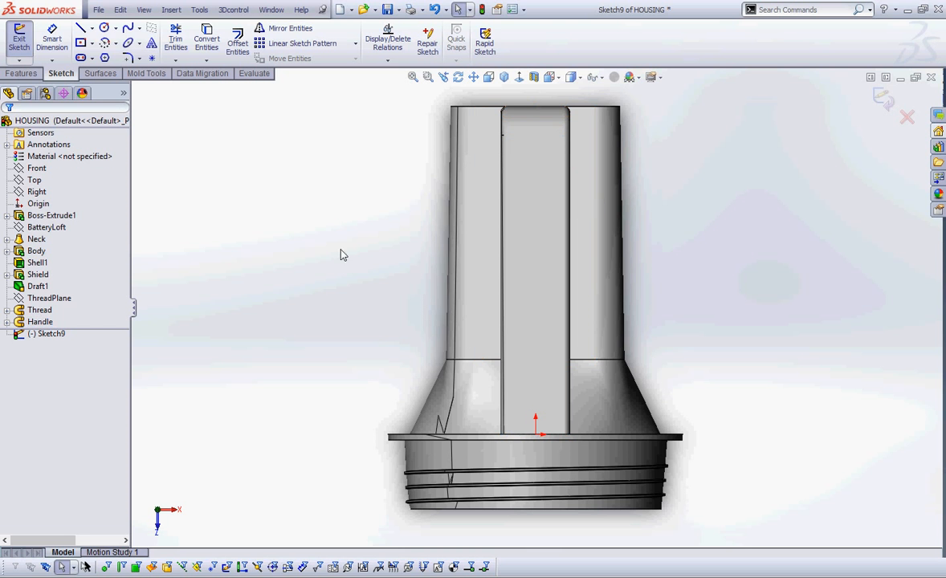
left_click(105, 30)
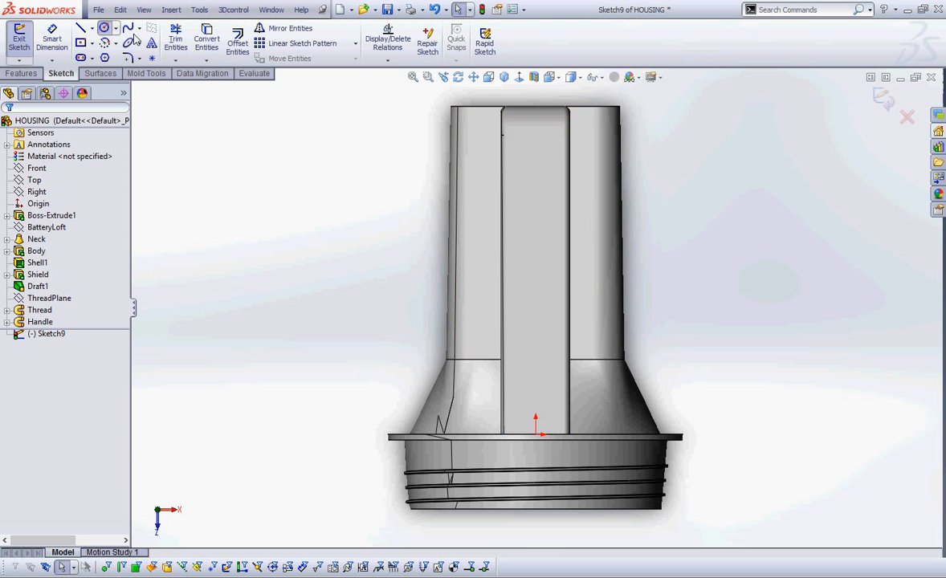
left_click(537, 393)
left_click(550, 392)
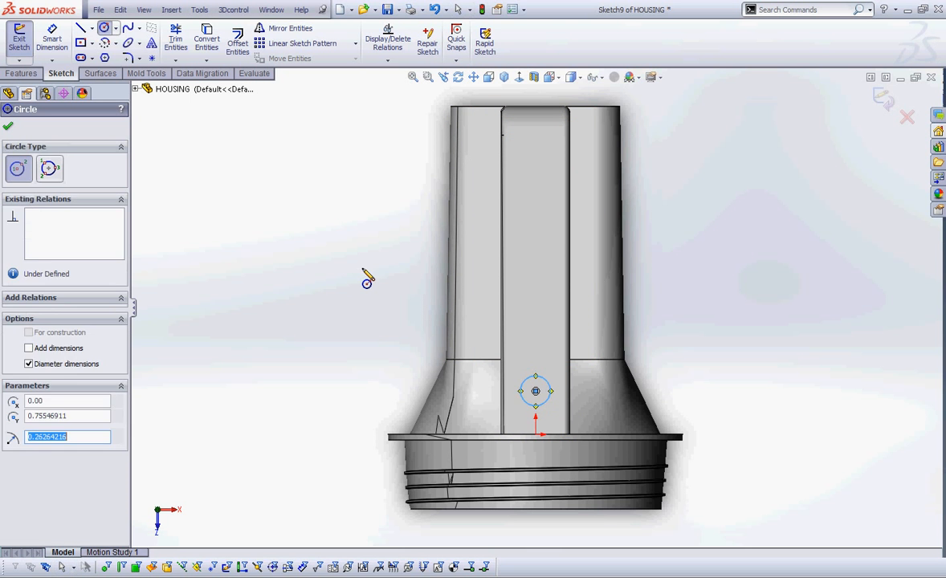
Dimension the circle's diameter as 0.51 in
right_click(364, 278)
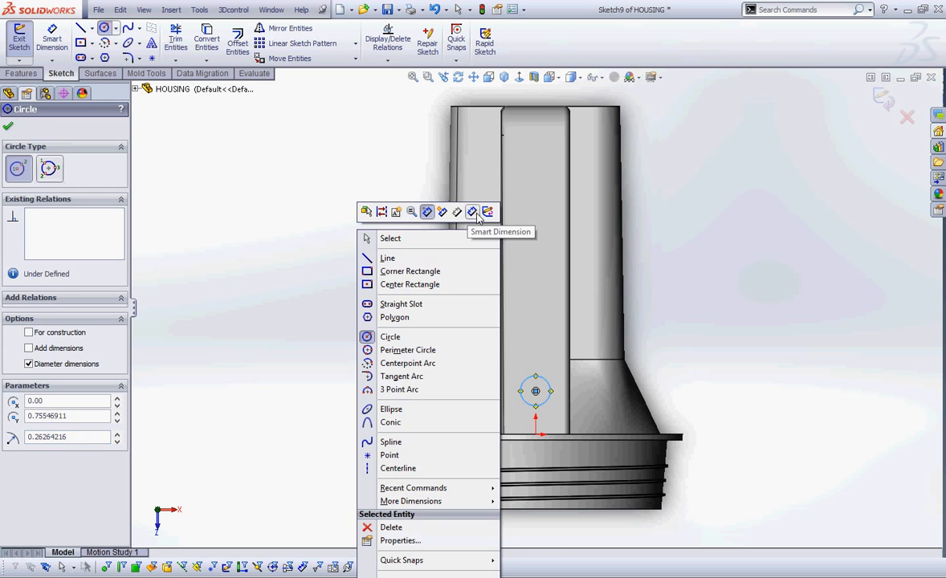
left_click(438, 211)
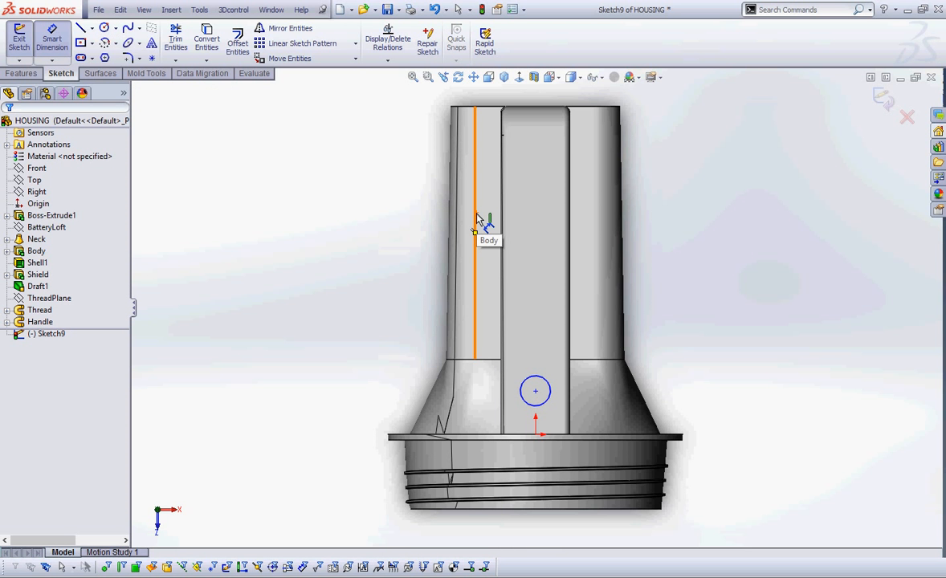
left_click(476, 219)
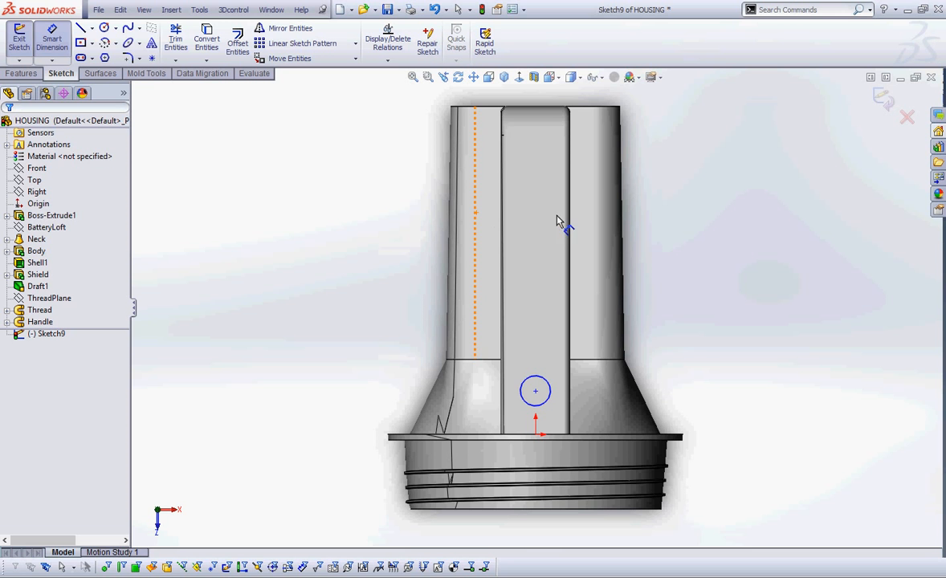
left_click(551, 392)
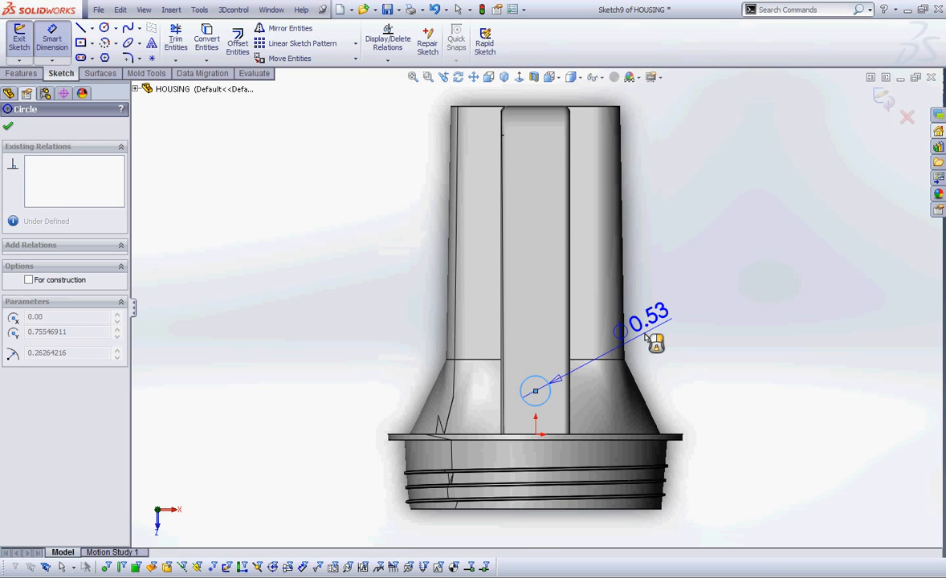
left_click(652, 335)
type("0.51")
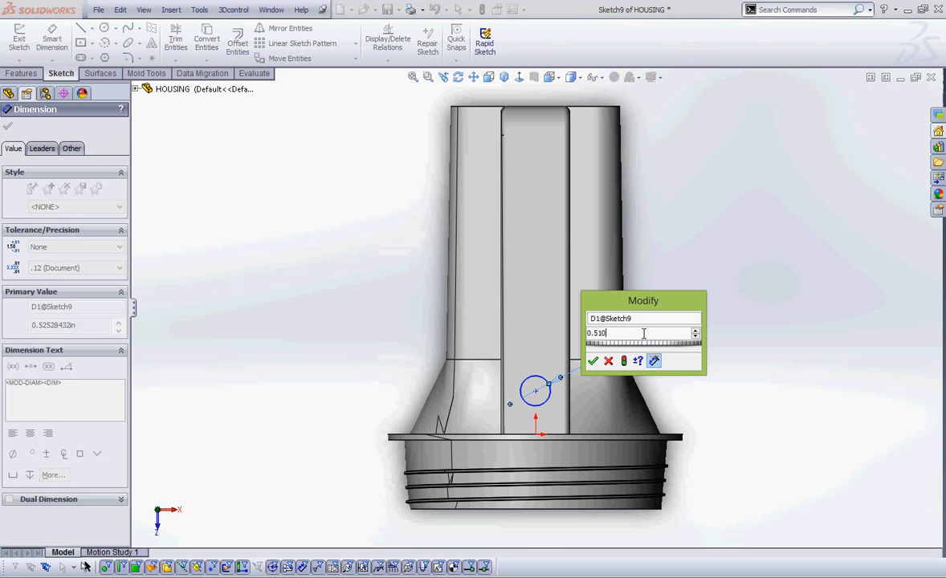
key("Return")
Add a vertical relation between the circle's centre and the origin
left_click(388, 61)
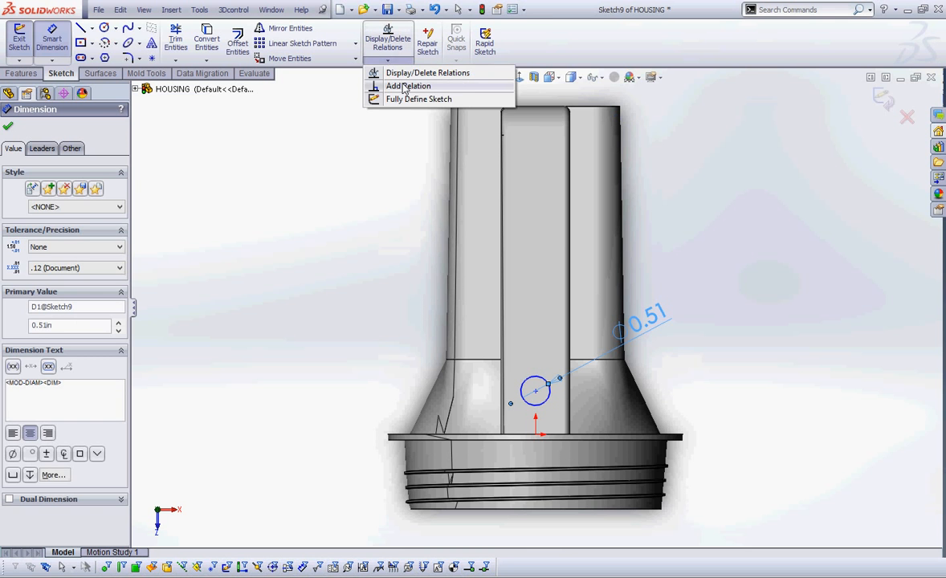
left_click(402, 84)
left_click(536, 392)
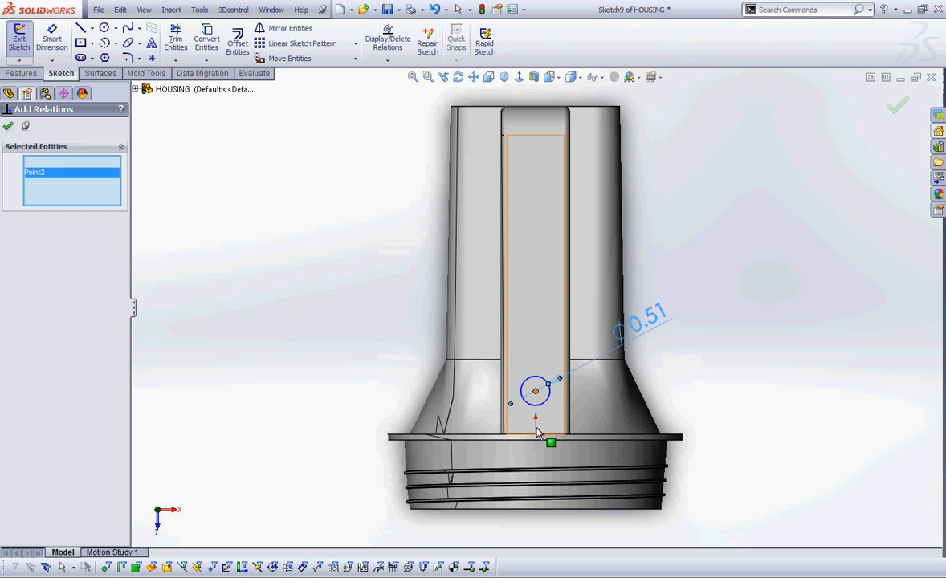
left_click(535, 434)
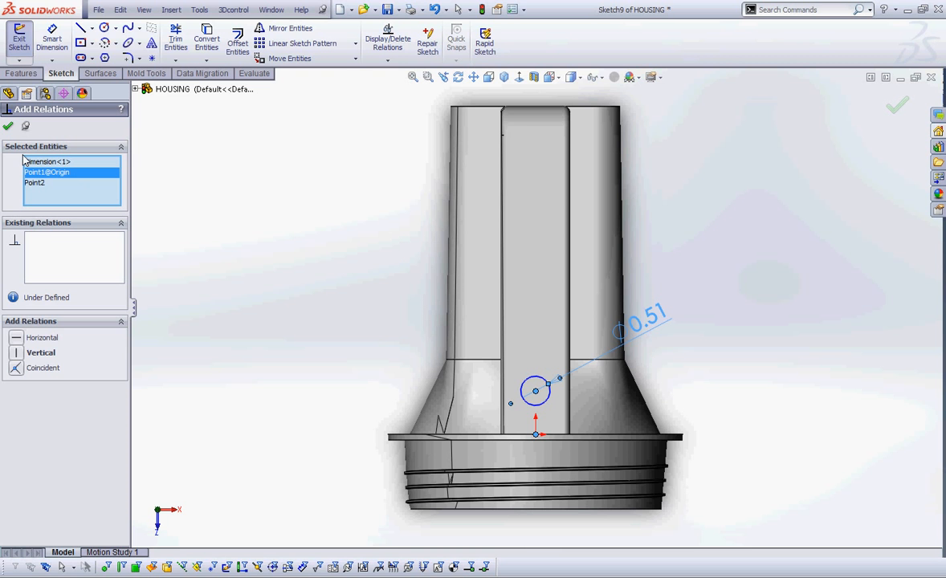
left_click(40, 354)
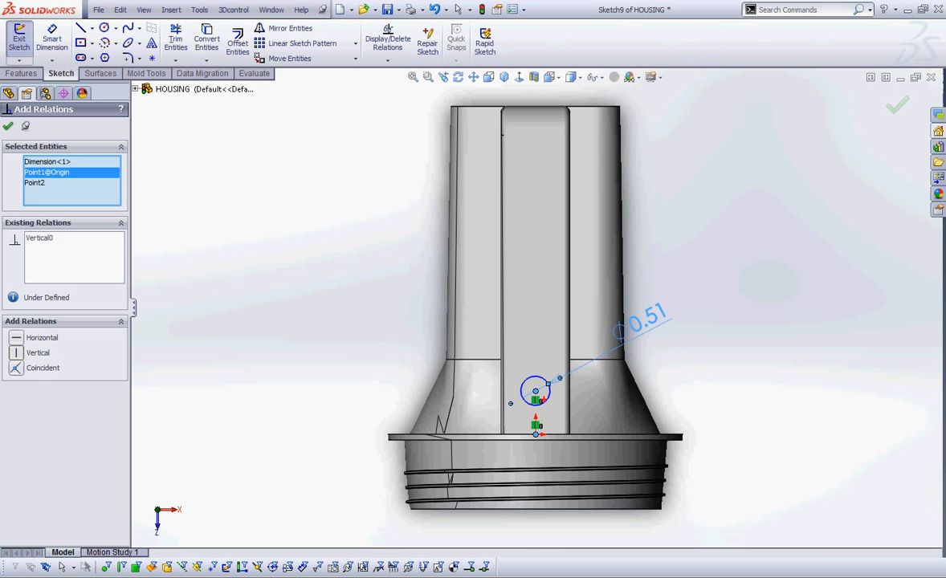
mouse_move(545, 393)
left_mouse_down()
mouse_move(525, 389)
mouse_move(542, 386)
left_mouse_up()
left_click_drag(543, 424, 529, 421)
left_click(8, 126)
Dimension the vertical distance from the origin to the circle's centre as 0.45 in
left_click(51, 40)
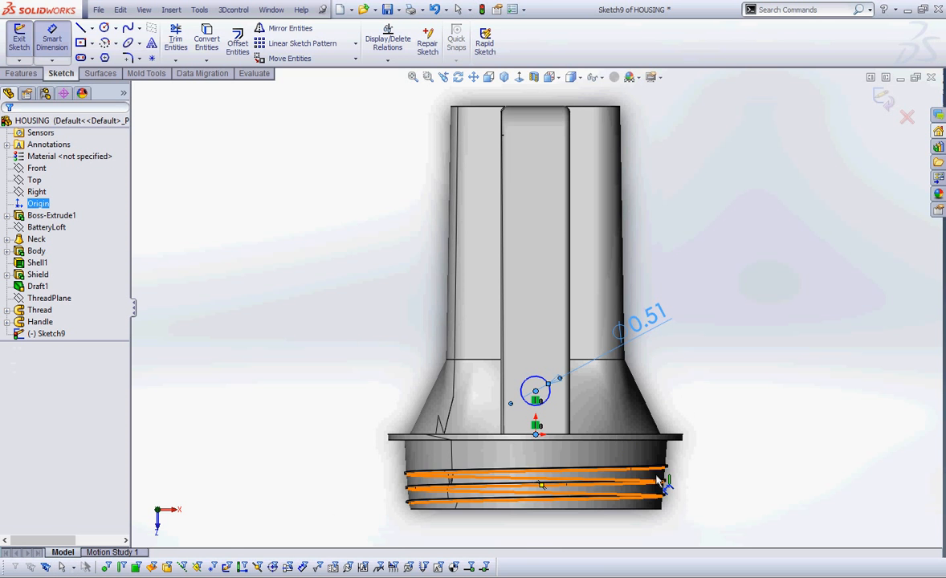
scroll(665, 480, "up", 3)
left_click(424, 373)
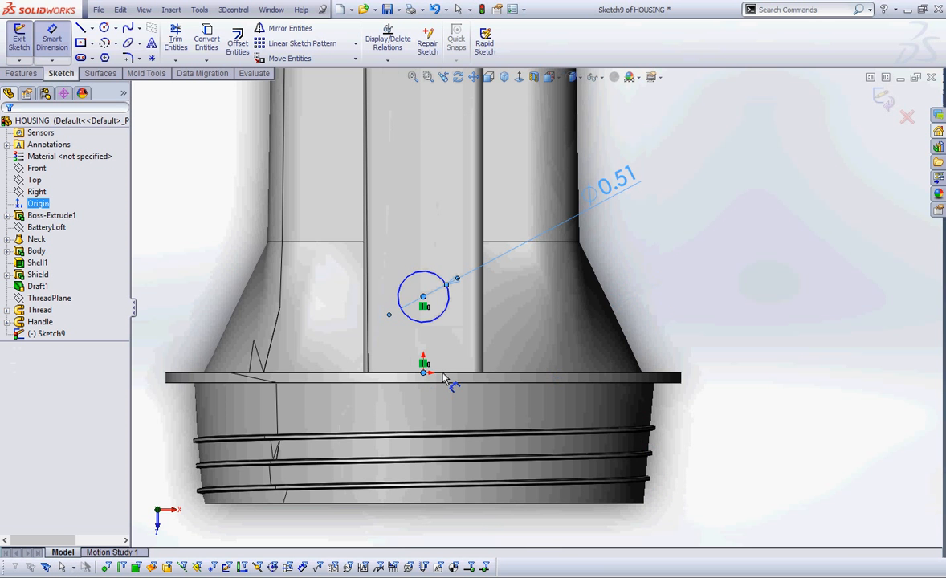
left_click(423, 296)
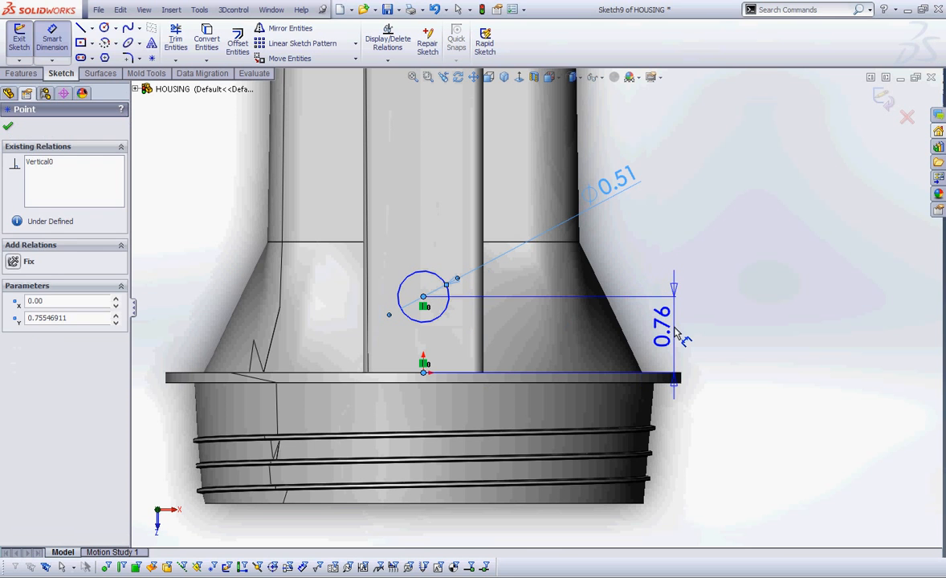
left_click(671, 319)
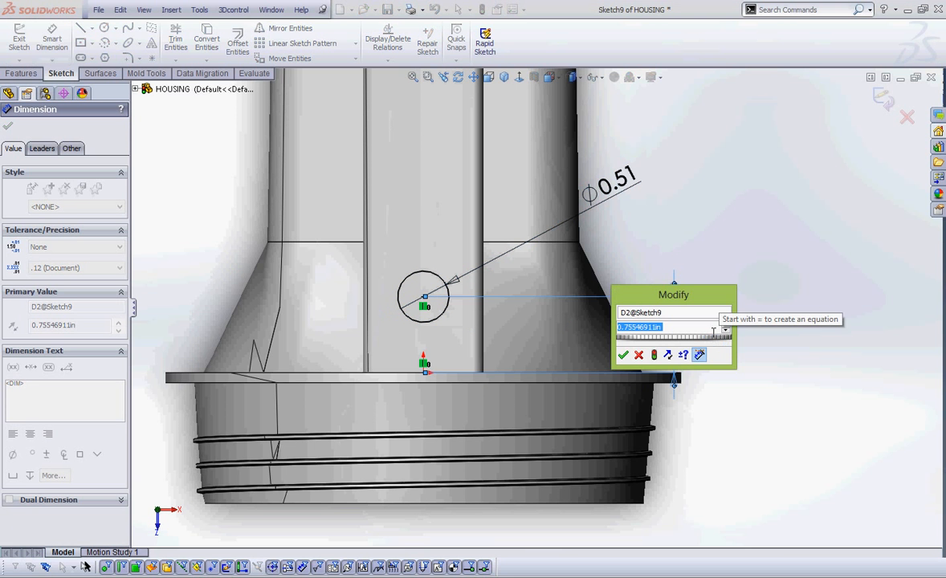
type("0.45")
key("Return")
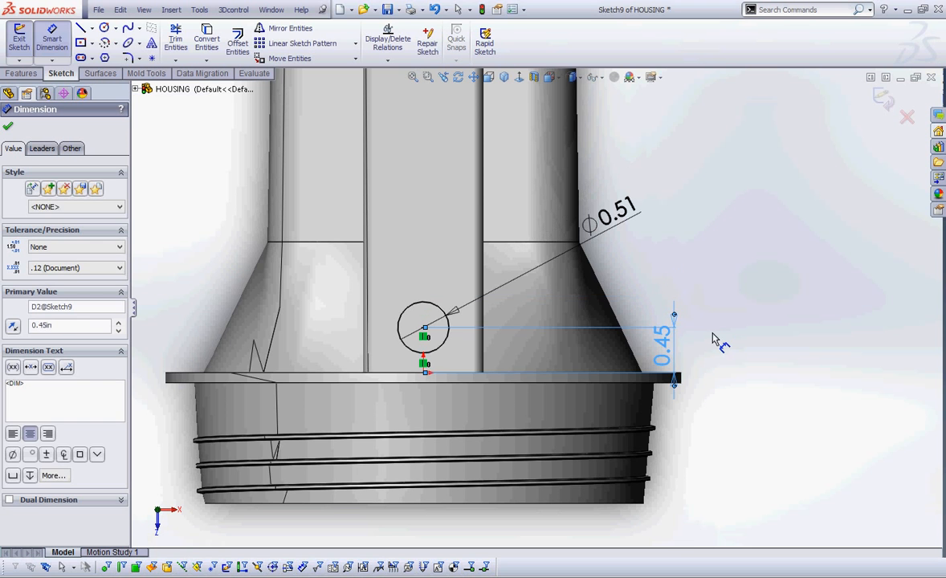
key("Escape")
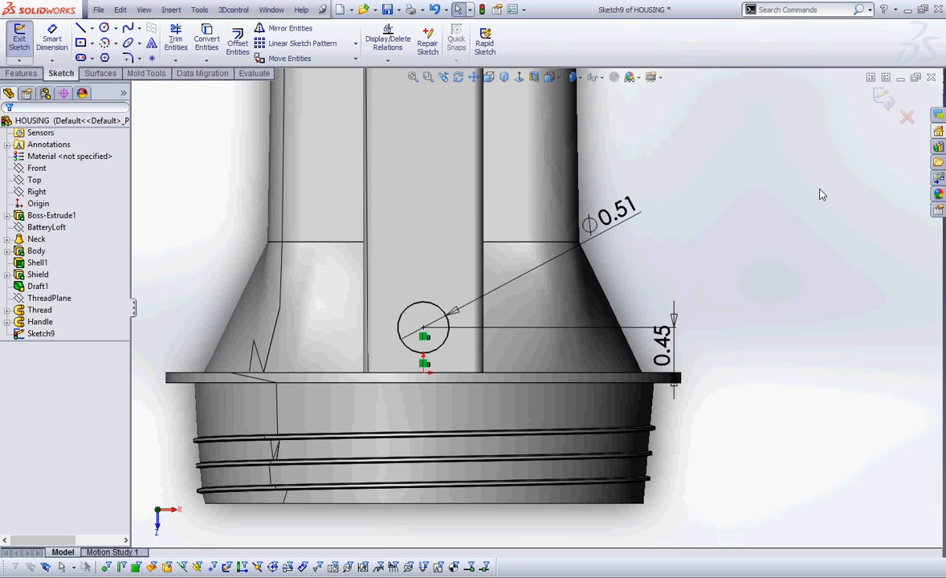
Exit the circle sketch on the handle face and save the part
left_click(882, 98)
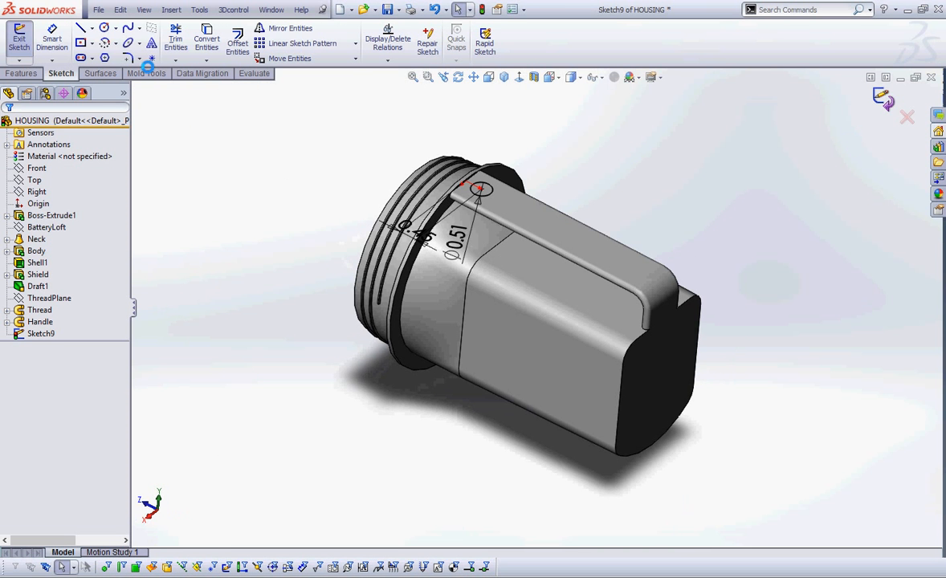
left_click(388, 10)
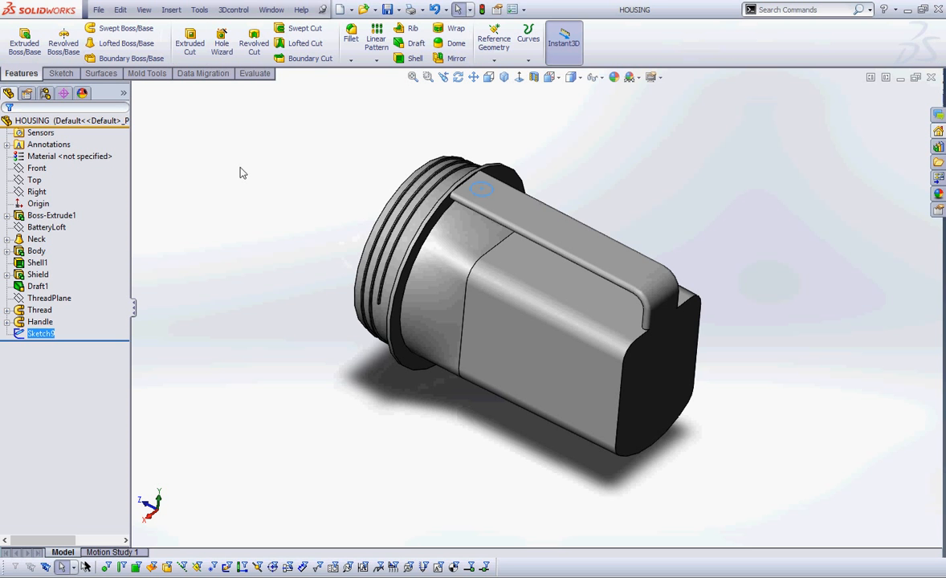
key("ctrl+2")
mouse_move(201, 25)
left_mouse_down()
mouse_move(215, 80)
mouse_move(193, 77)
left_mouse_up()
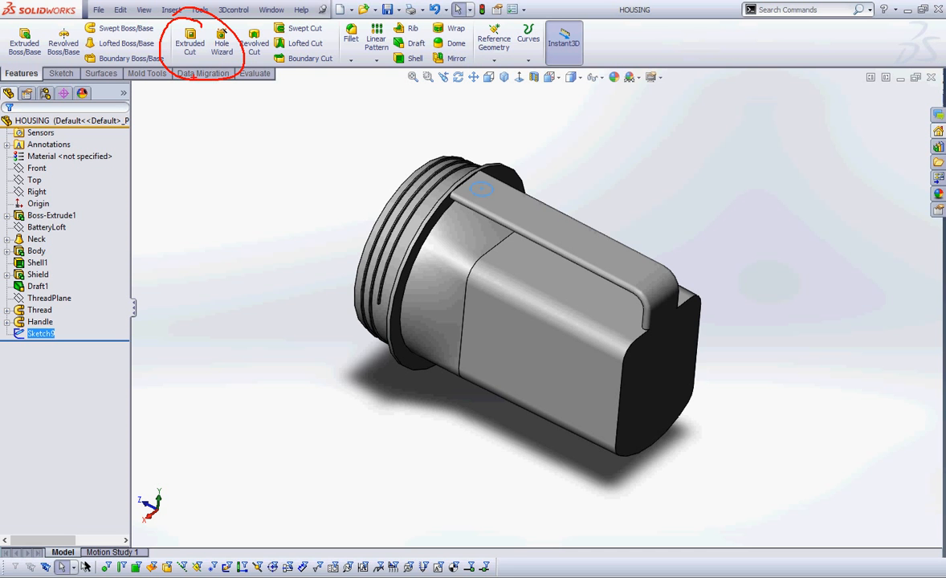
Cut the handle circle with an Extruded Cut set to Up To Surface, ending at the neck's inner shell face, and save the part
left_click_drag(195, 127, 191, 61)
key("Escape")
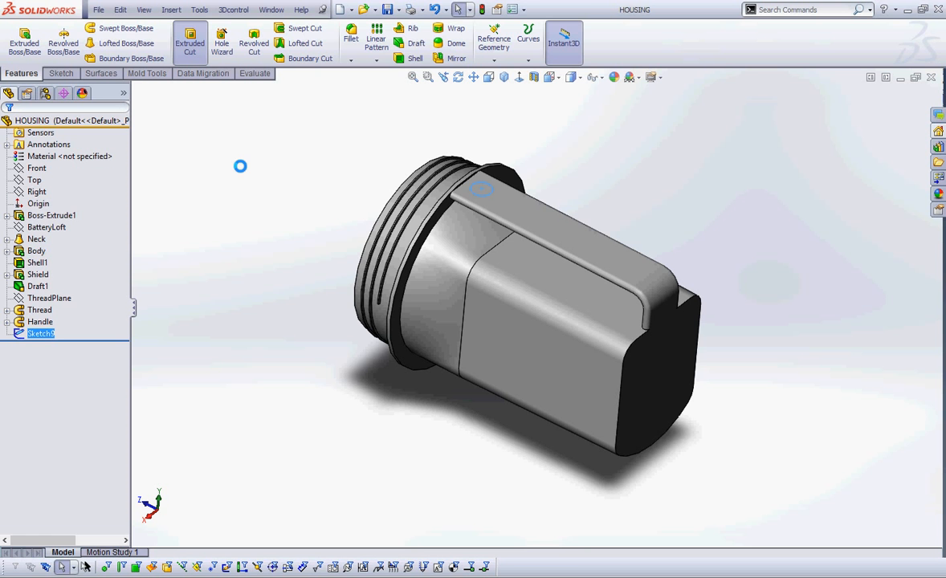
left_click(93, 203)
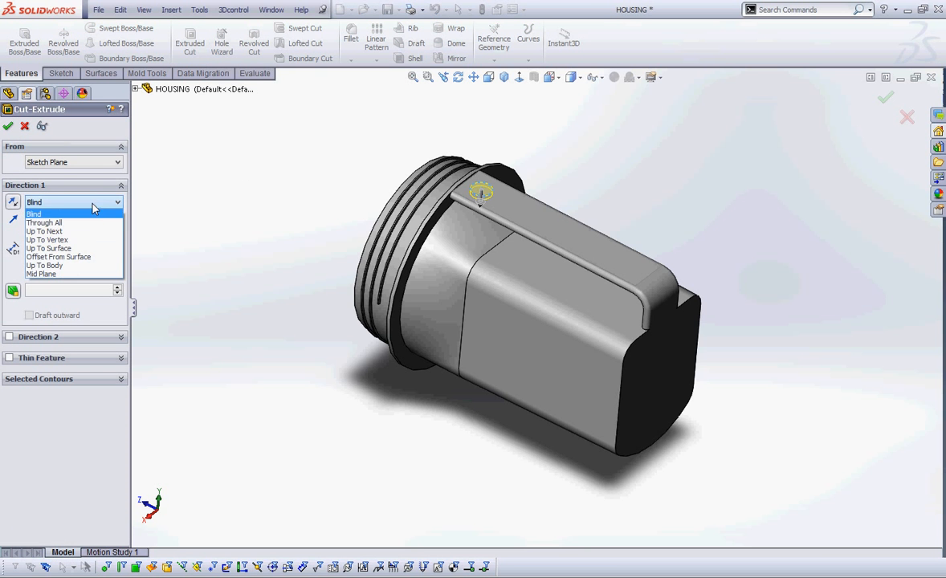
left_click(72, 256)
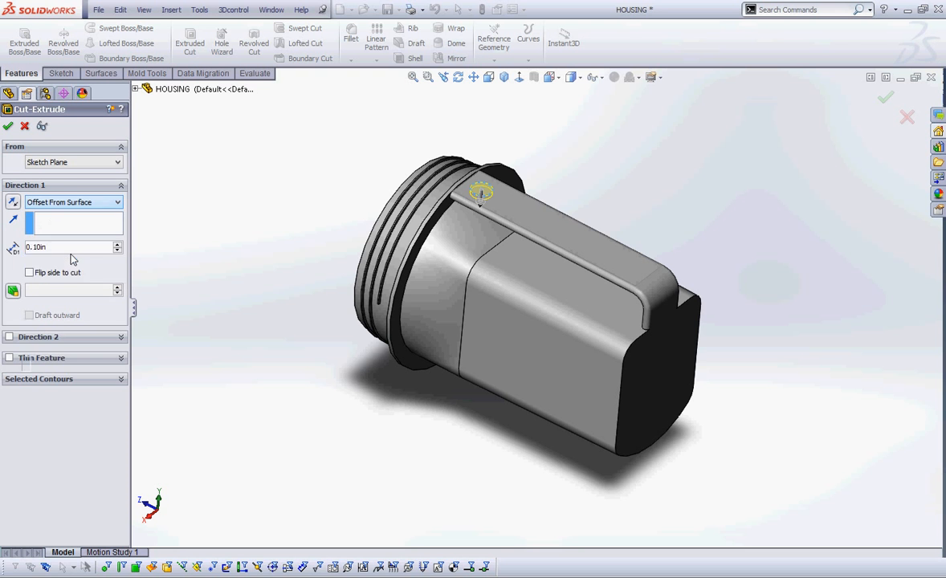
left_click(118, 203)
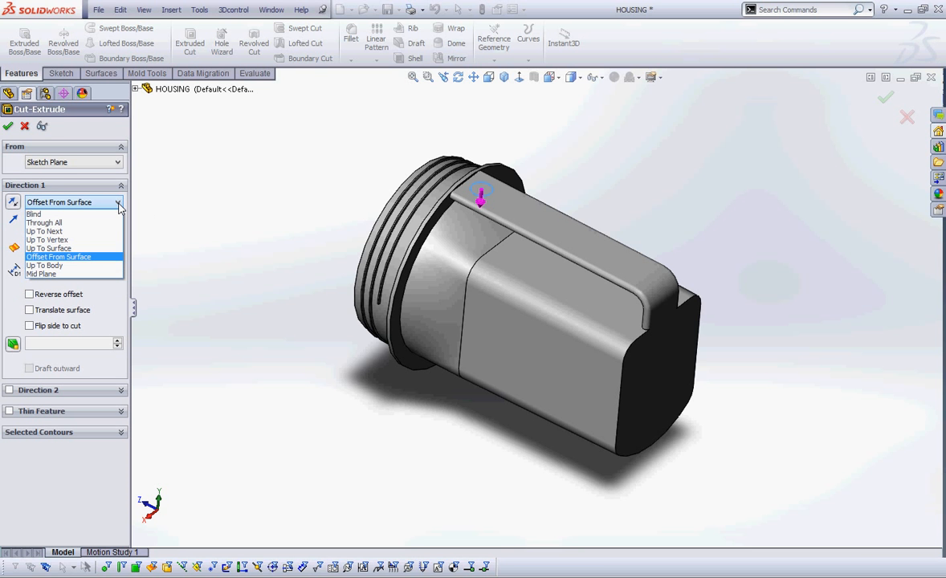
left_click(56, 248)
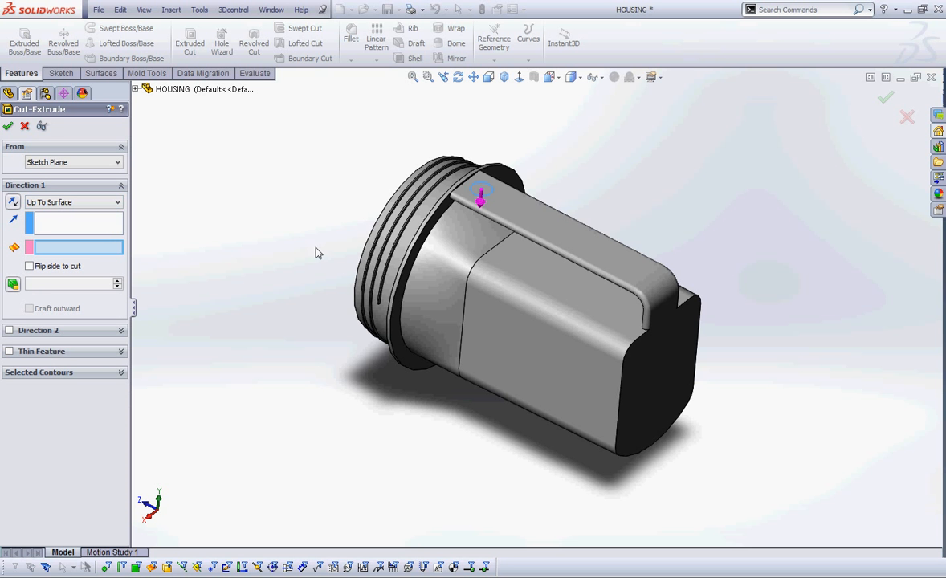
middle_click_drag(293, 229, 459, 152)
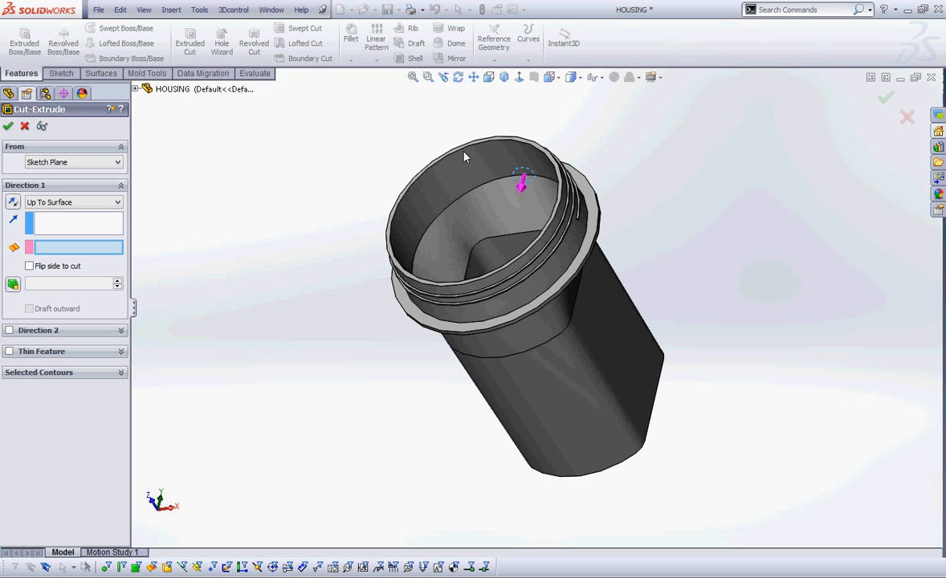
left_click(484, 193)
scroll(539, 184, "down", 4)
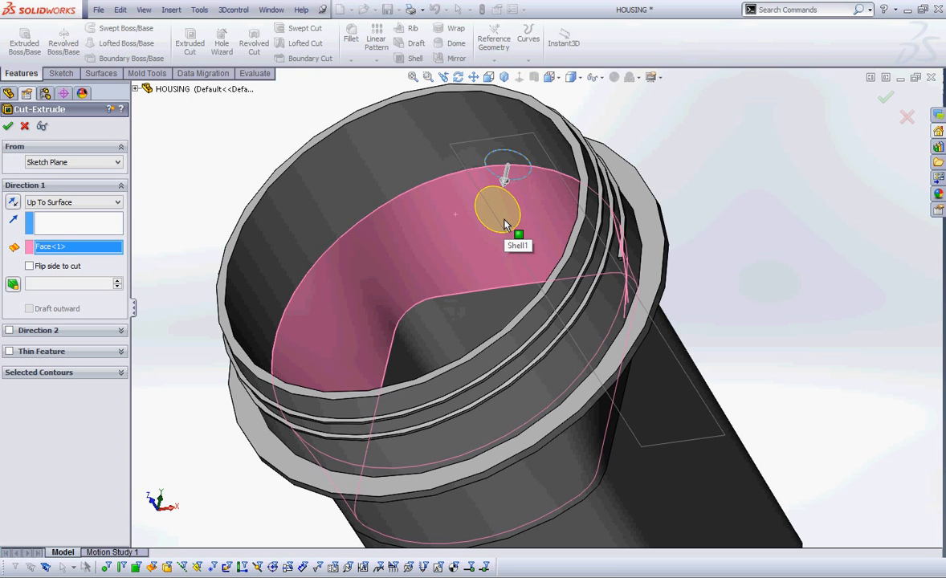
left_click(8, 125)
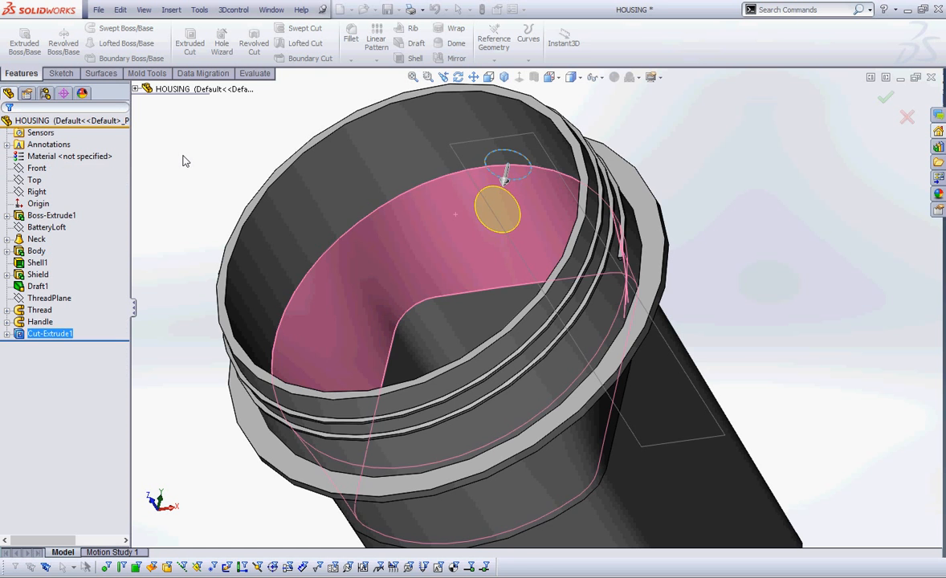
middle_click_drag(183, 161, 200, 344)
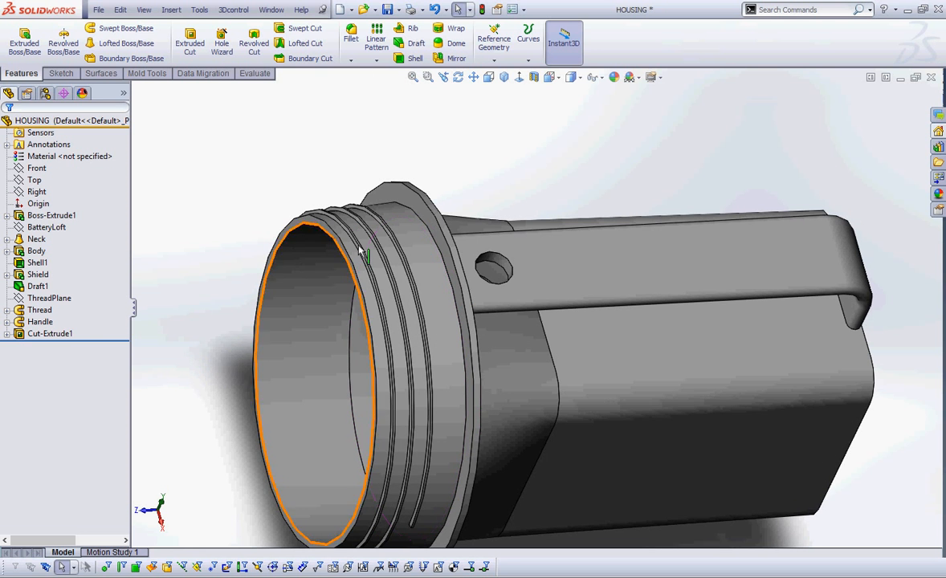
left_click(387, 10)
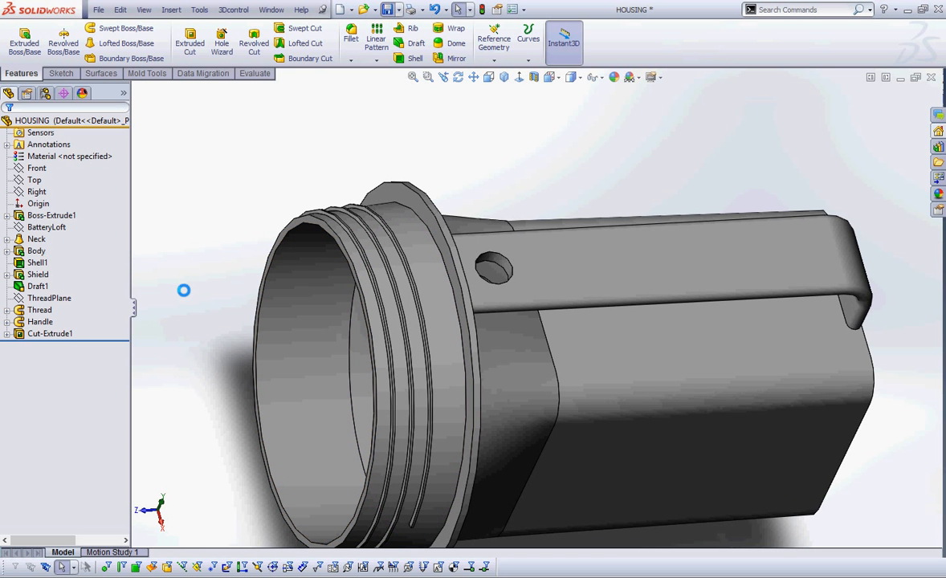
Rename the new cut feature as Switch Hole and save the part
left_click(48, 334)
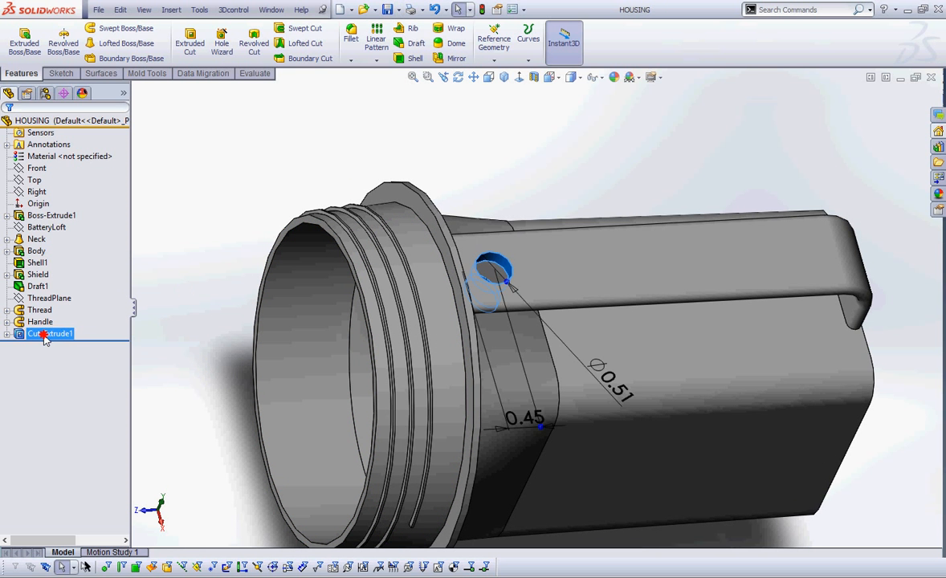
left_click(64, 336)
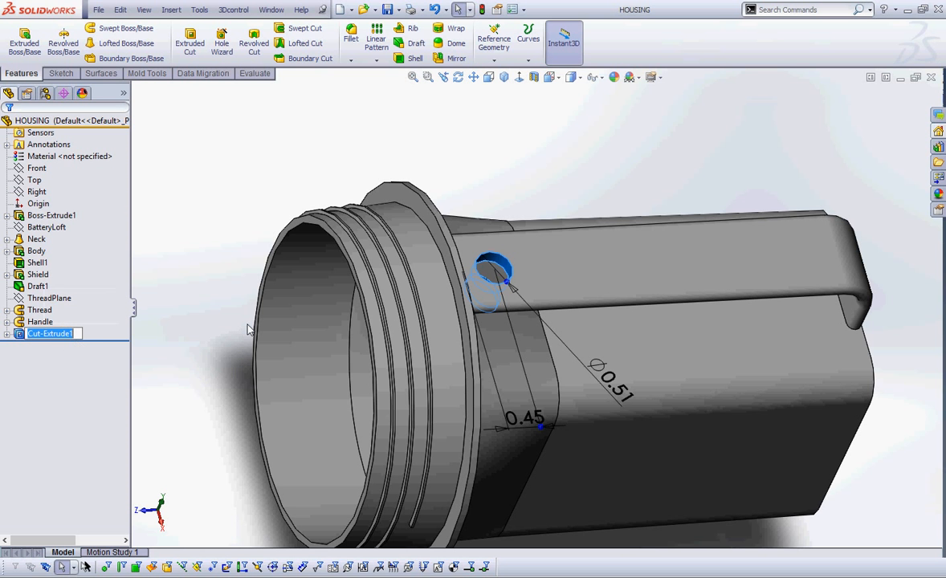
type("Switch Ho")
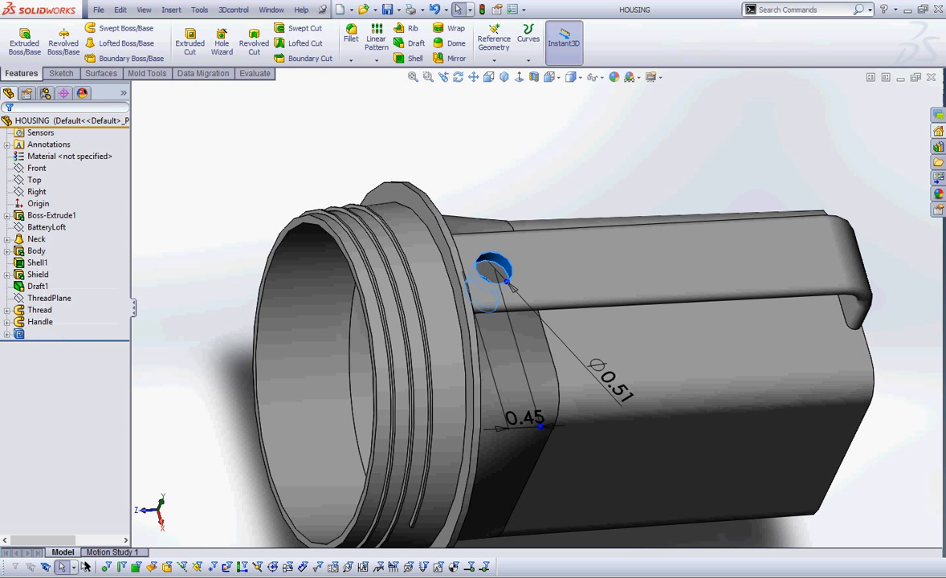
type("le")
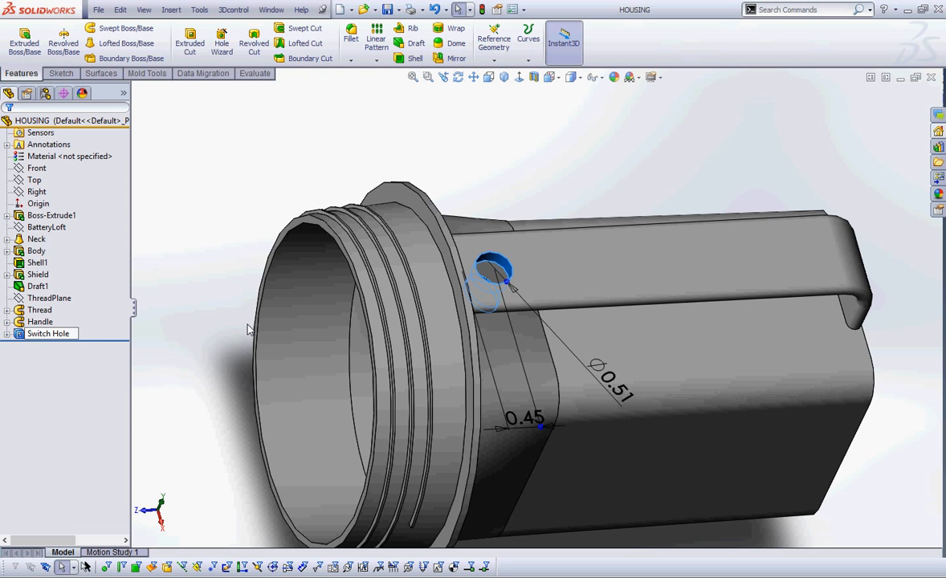
left_click(211, 204)
left_click(387, 10)
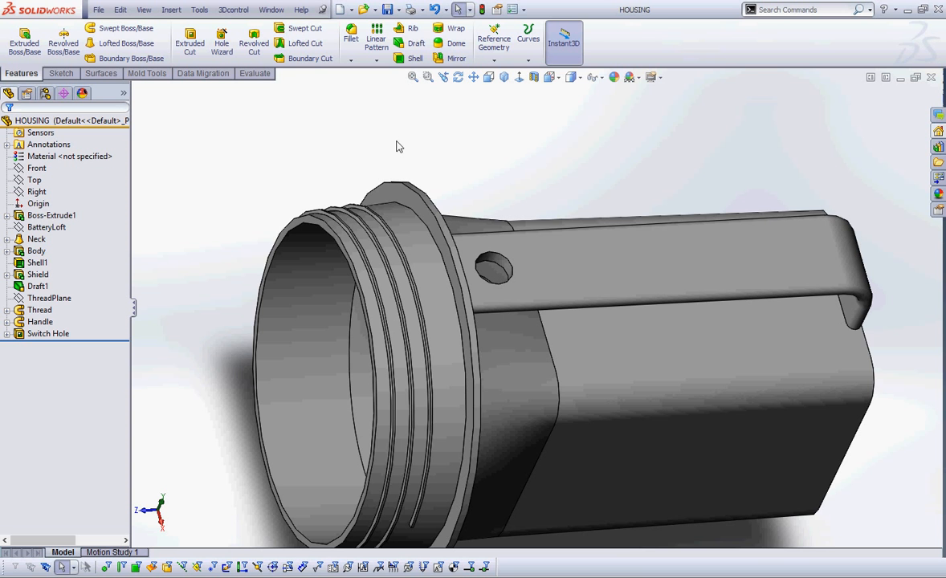
Start a new sketch on the Top plane
left_click(35, 179)
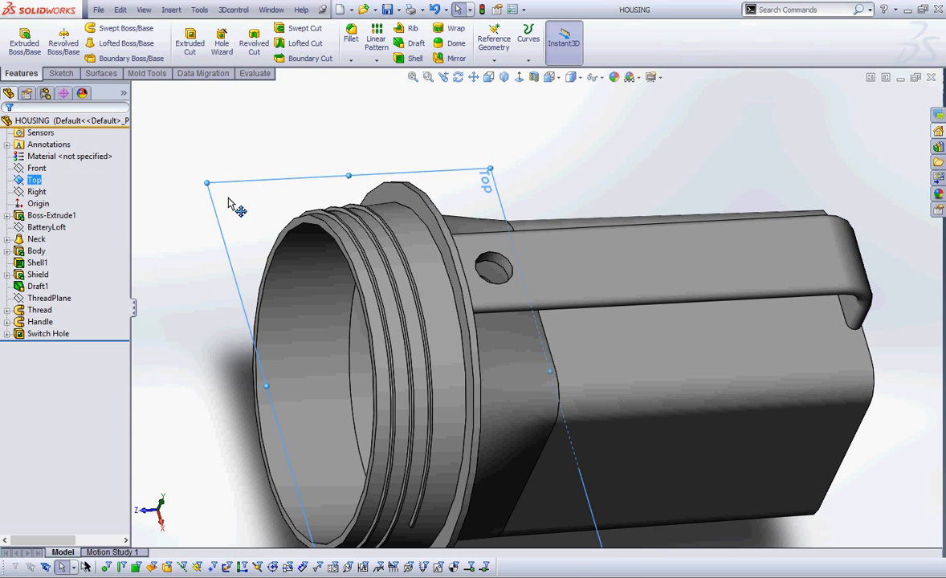
key("f")
middle_click_drag(261, 301, 257, 215)
right_click(34, 179)
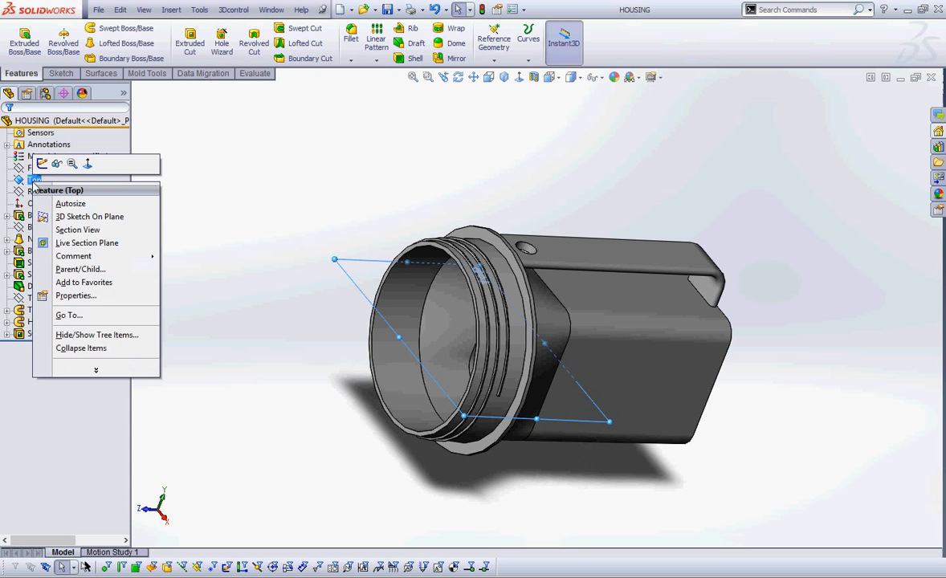
left_click(41, 163)
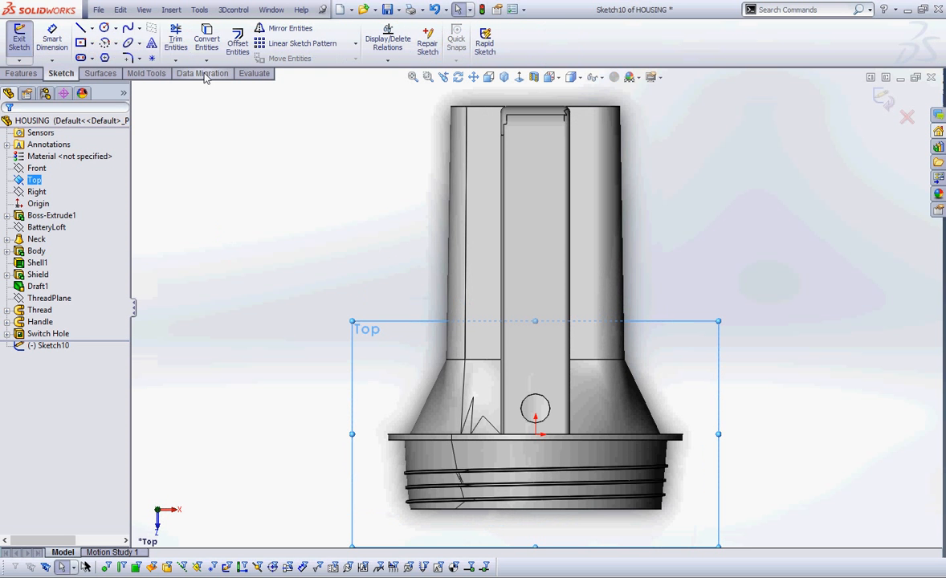
Sketch a horizontal line about 2.16 in long across the body near its closed end
left_click(80, 28)
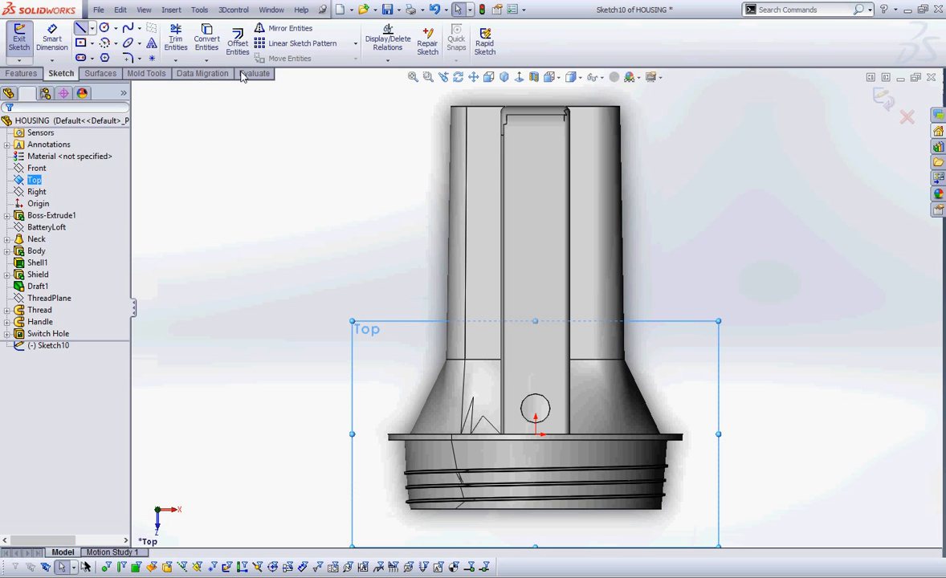
left_click(479, 136)
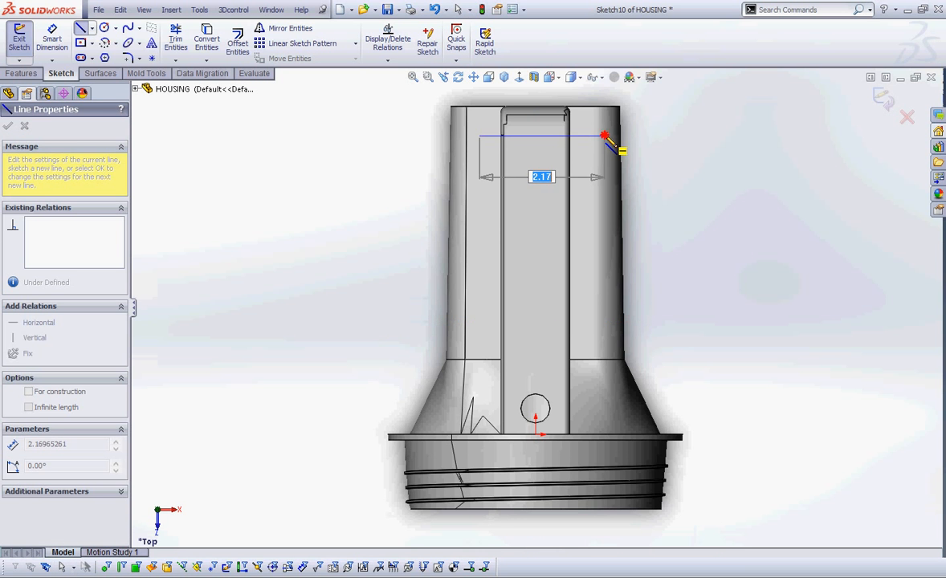
left_click(604, 137)
right_click(605, 137)
left_click(637, 144)
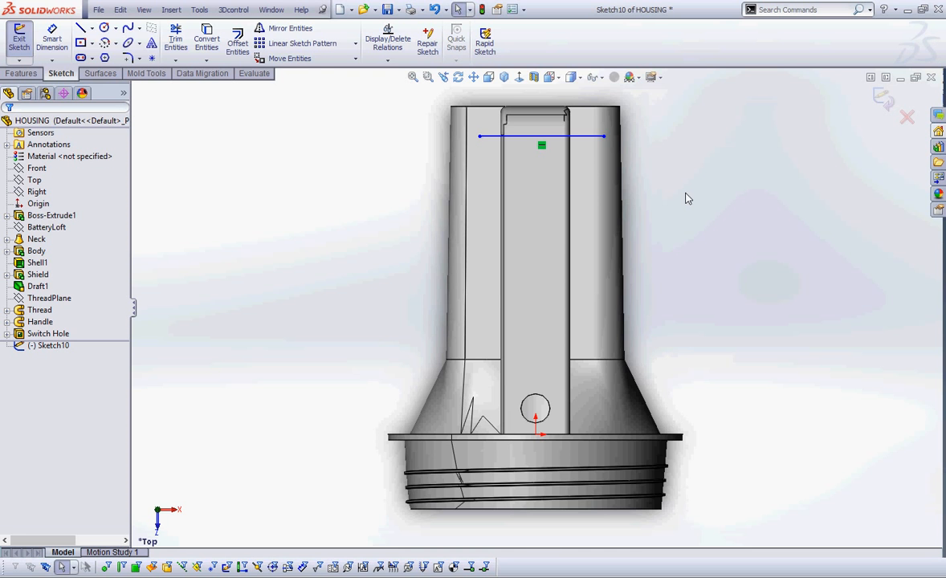
Display the model in wireframe to expose the inner edges around the body's closed end
scroll(675, 131, "down", 2)
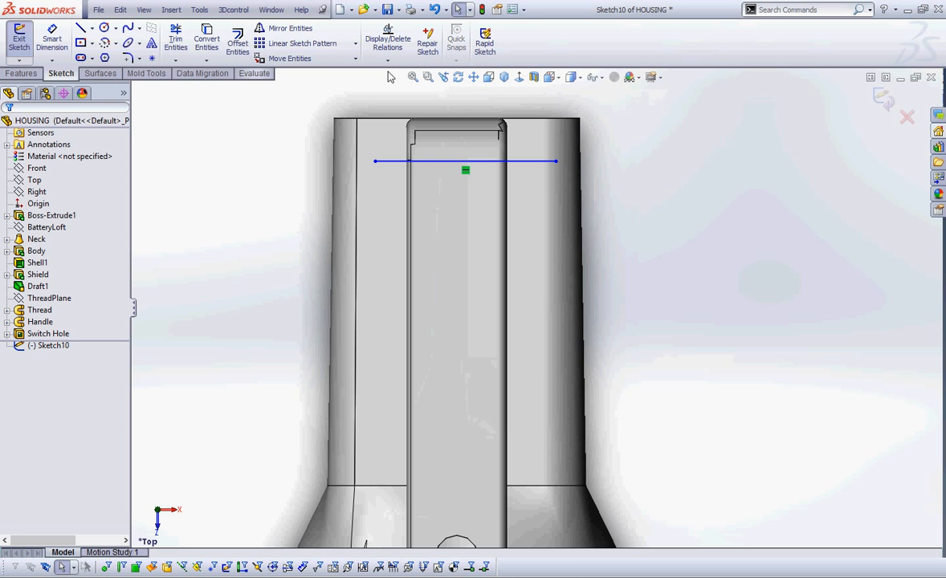
left_click(577, 77)
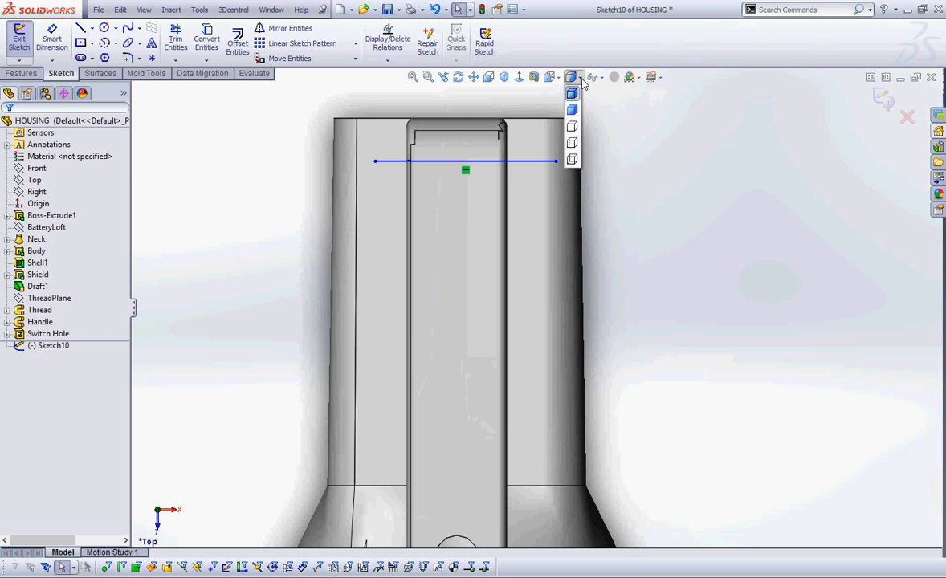
left_click(572, 159)
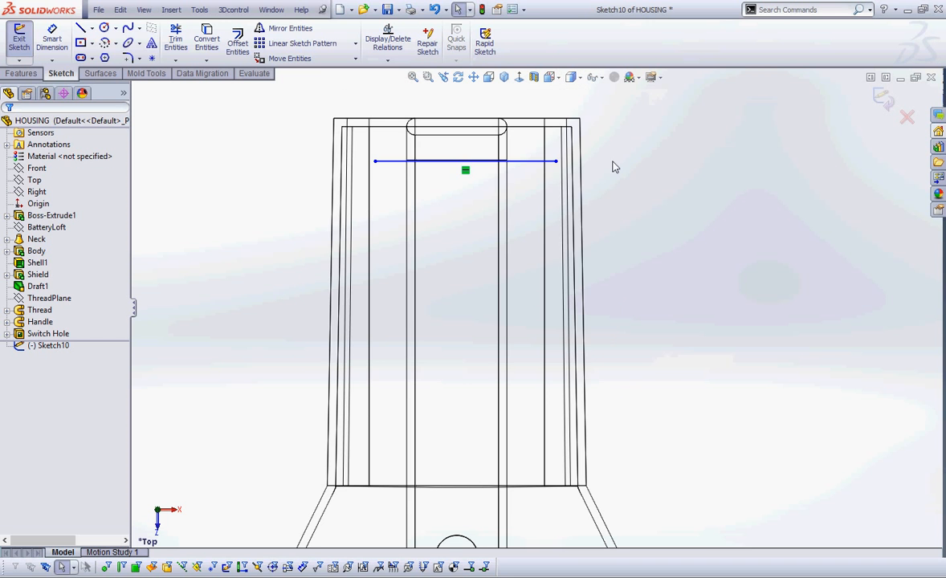
scroll(519, 108, "down", 2)
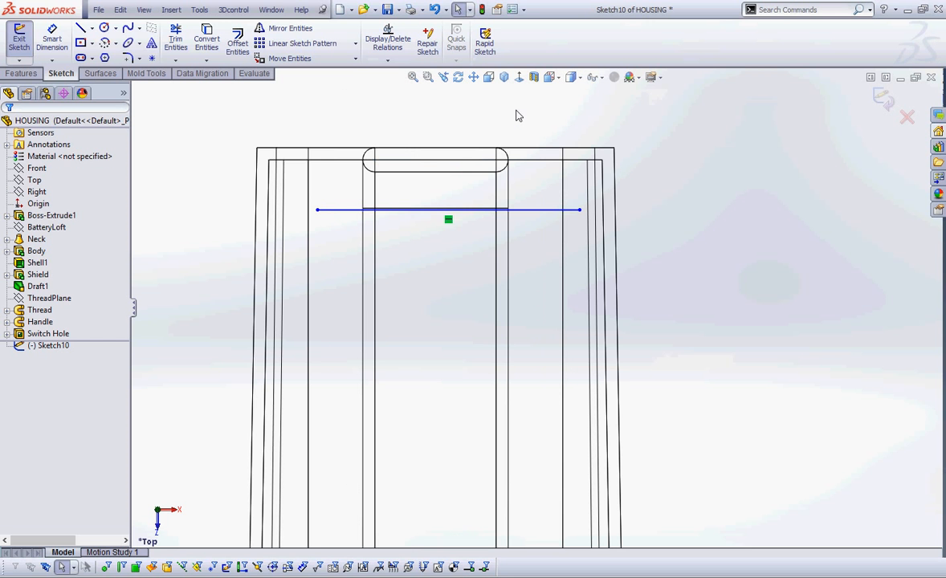
key("ctrl+2")
mouse_move(523, 130)
left_mouse_down()
mouse_move(469, 114)
mouse_move(504, 184)
mouse_move(487, 133)
left_mouse_up()
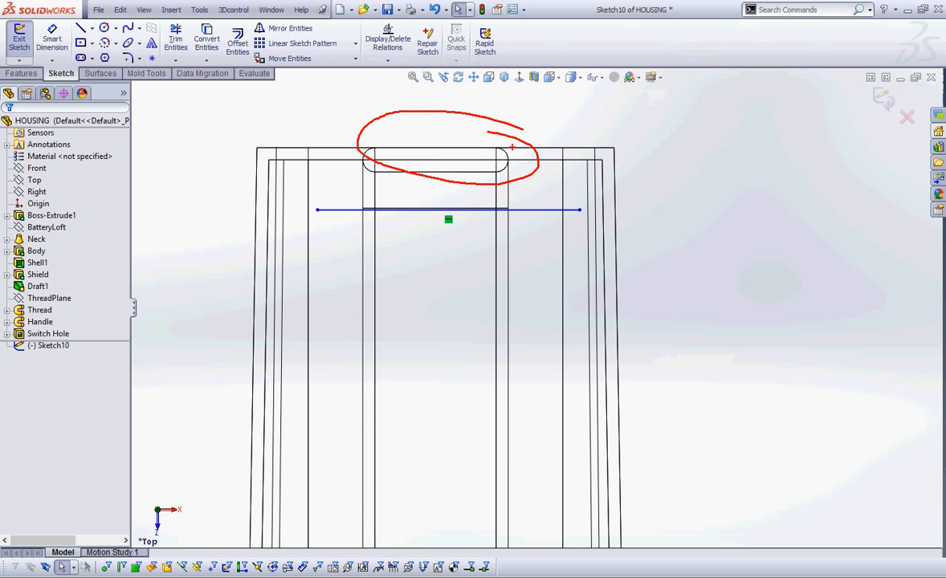
key("Escape")
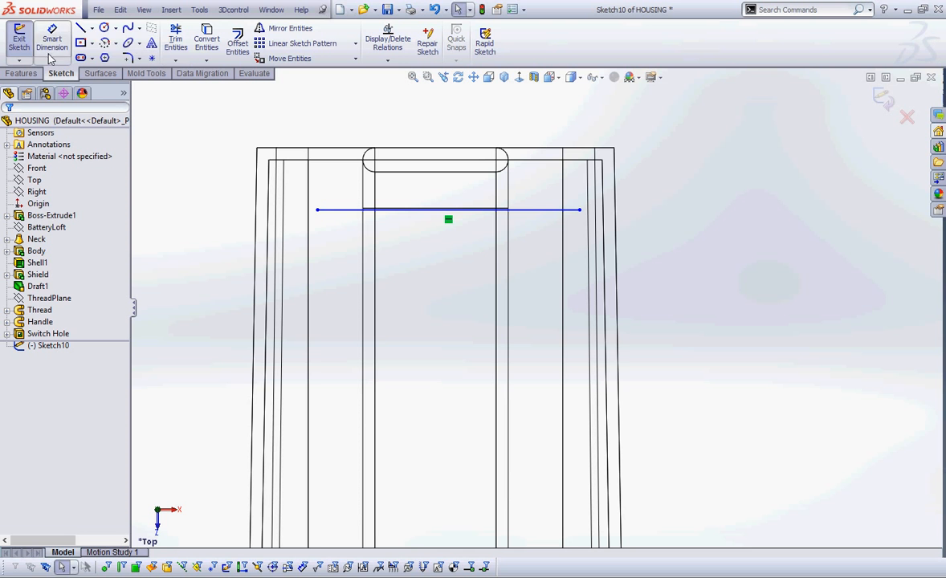
Dimension the distance from the closed end's inner shell edge to the sketched line as 0.175 in
left_click(483, 166)
left_click(560, 211)
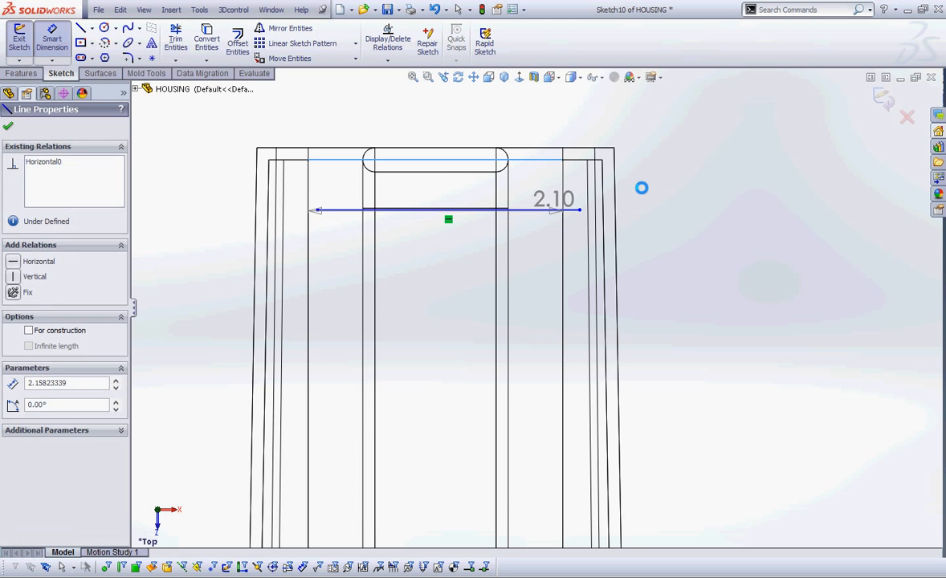
left_click(650, 194)
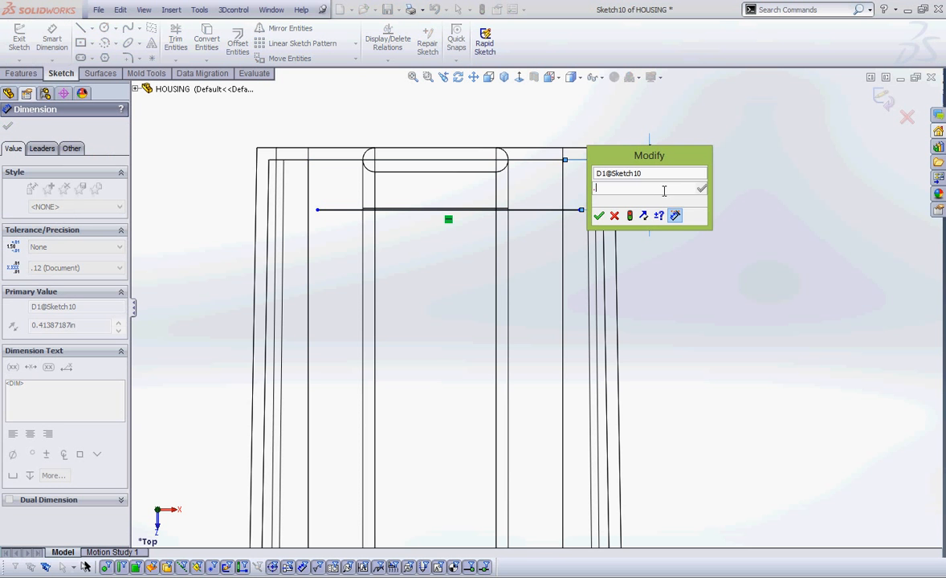
type(".175")
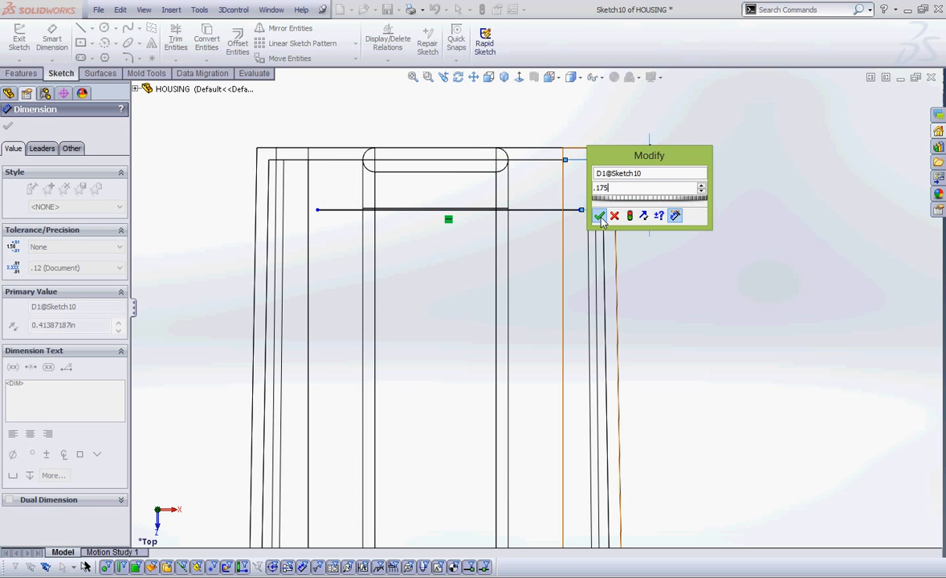
left_click(599, 217)
right_click(722, 178)
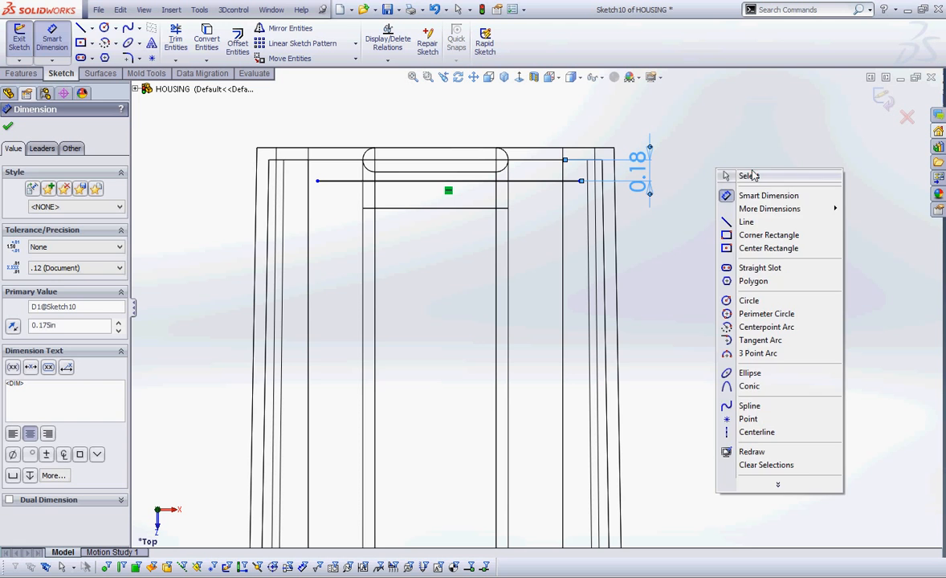
left_click(745, 177)
Return the model display to shaded with edges and inspect the sketched line from the housing's open end
scroll(542, 197, "down", 3)
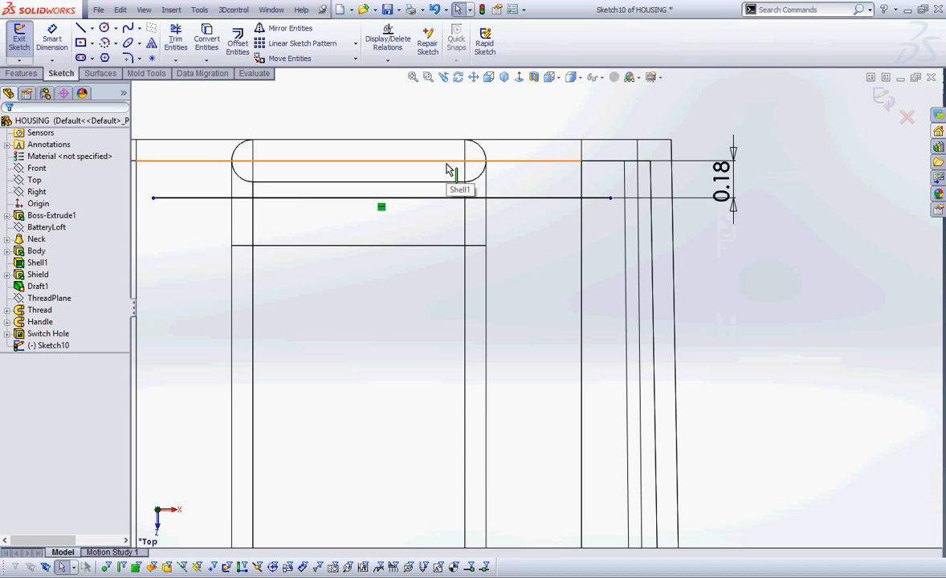
left_click(573, 77)
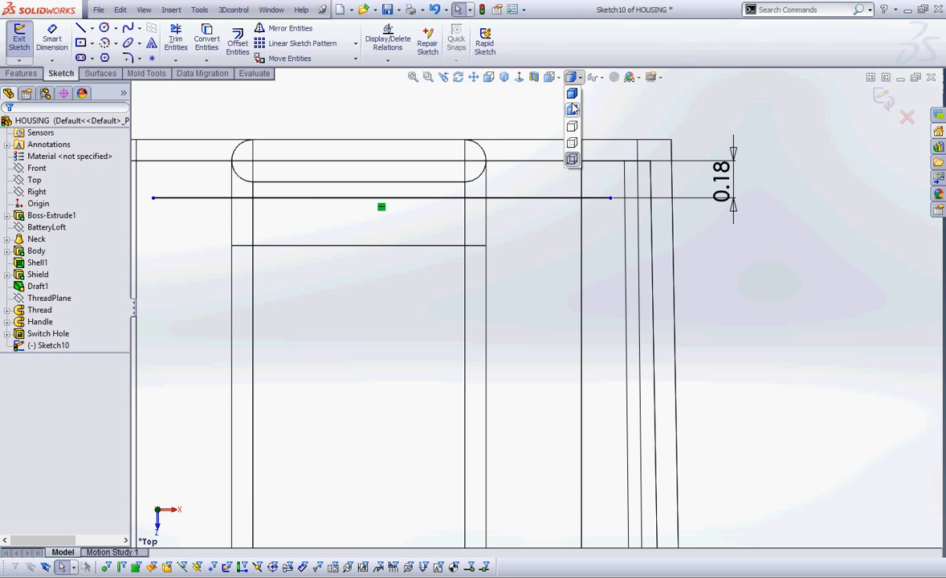
left_click(572, 109)
scroll(545, 276, "up", 5)
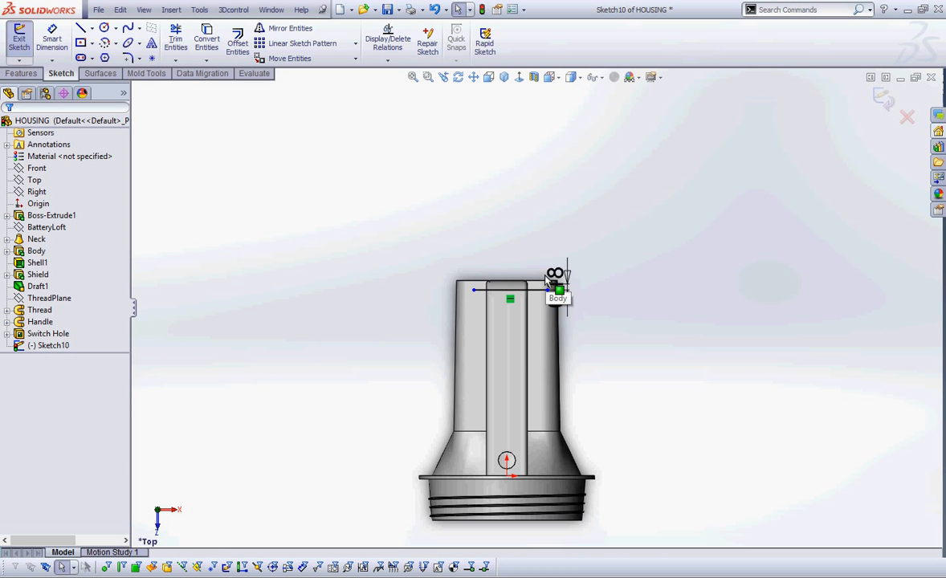
middle_click_drag(500, 440, 473, 234)
scroll(518, 404, "down", 5)
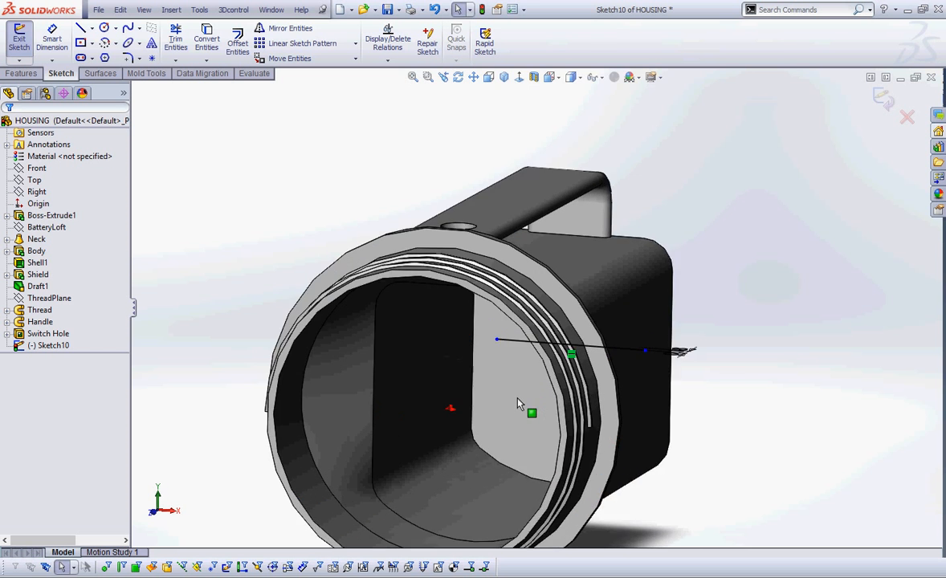
Start a rib from the sketched line, 0.10 in thick on both sides, with a 1.00 degree outward draft
middle_click_drag(518, 403, 543, 396)
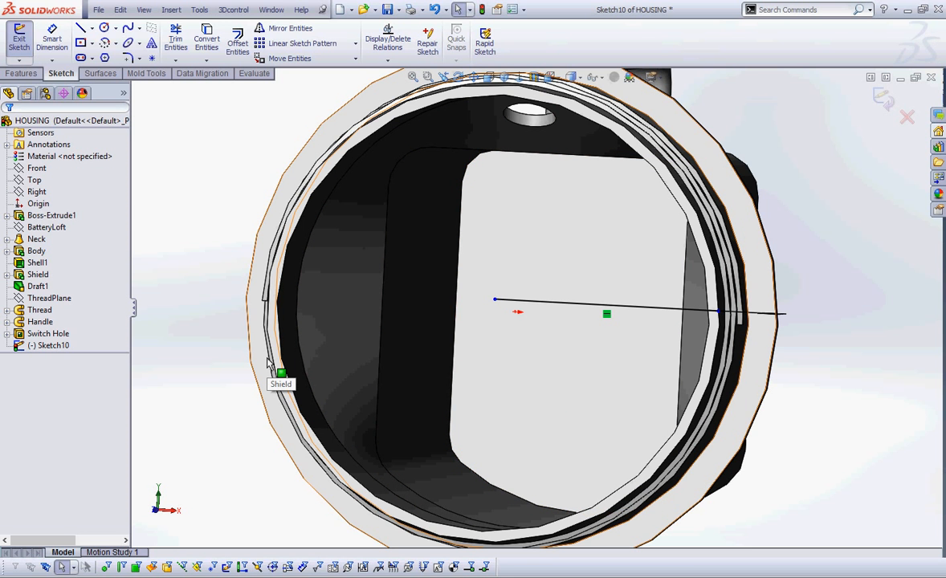
left_click(20, 74)
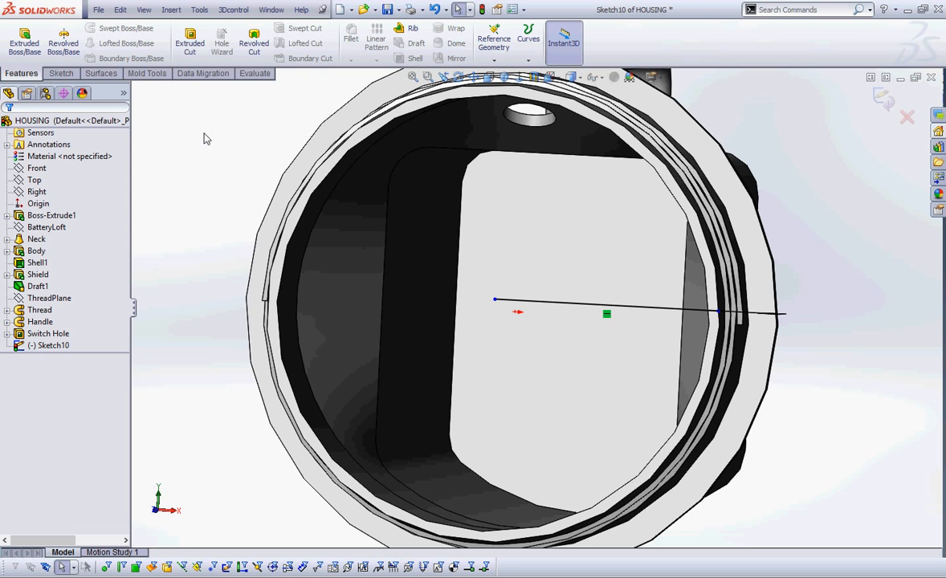
key("ctrl+2")
mouse_move(442, 21)
left_mouse_down()
mouse_move(422, 44)
mouse_move(411, 15)
left_mouse_up()
mouse_move(327, 93)
left_mouse_down()
mouse_move(253, 66)
mouse_move(333, 23)
mouse_move(395, 29)
mouse_move(380, 43)
left_mouse_up()
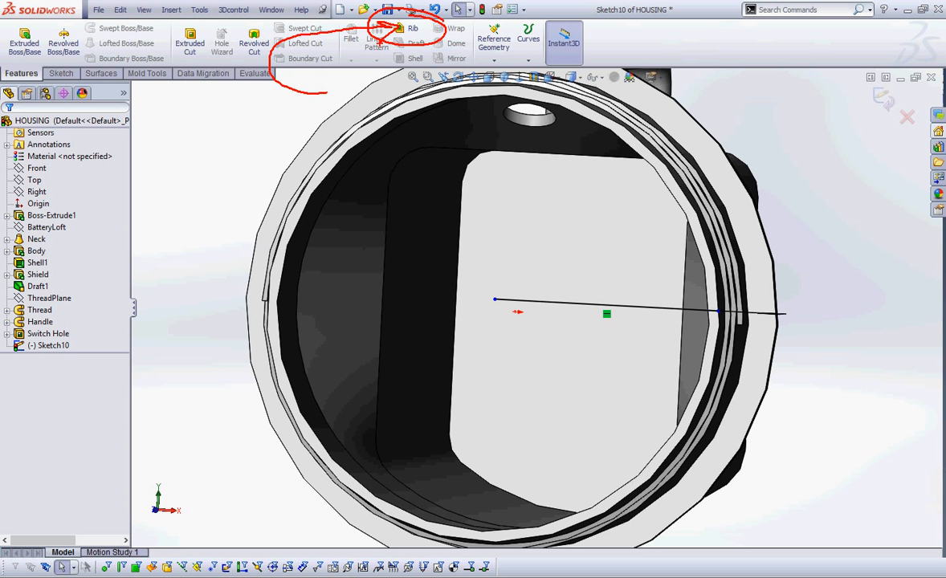
key("Escape")
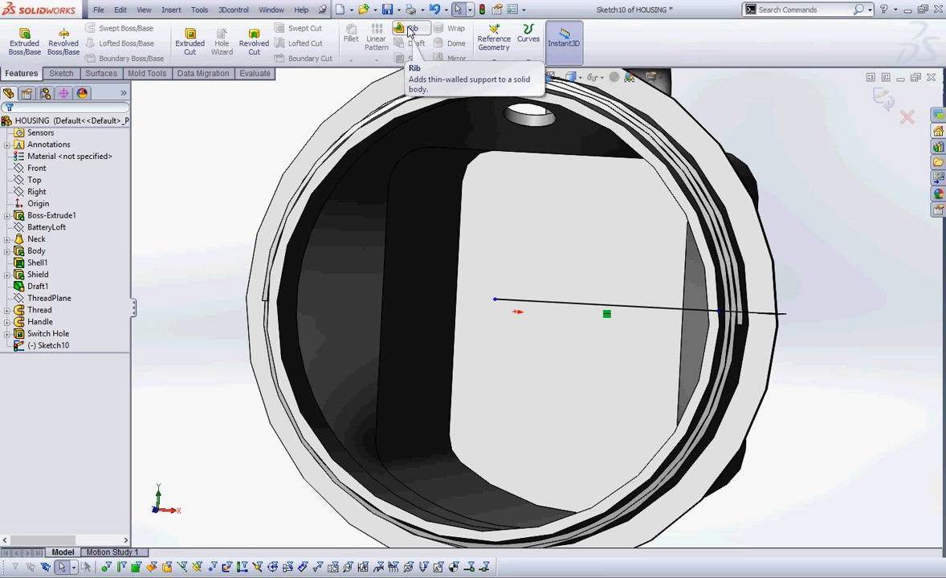
left_click(409, 30)
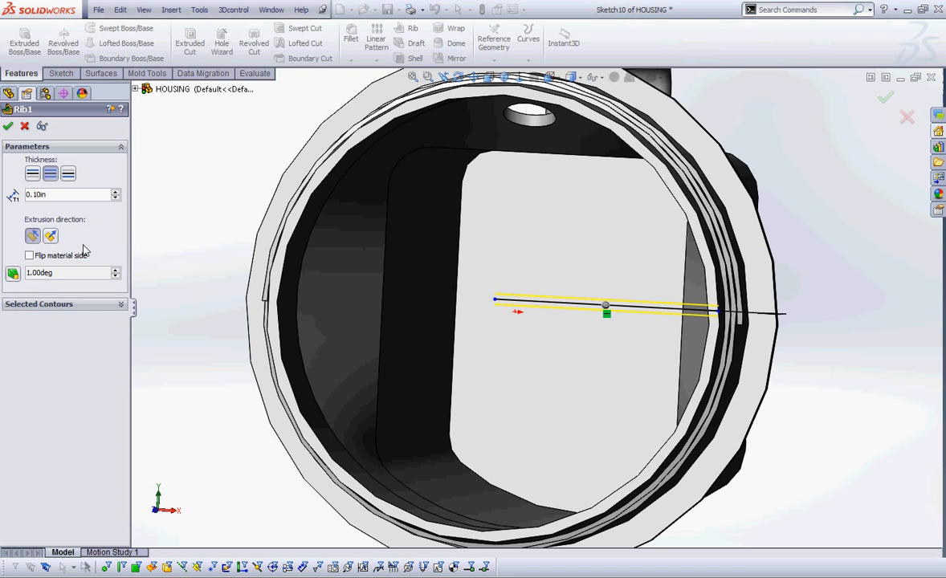
left_click(13, 275)
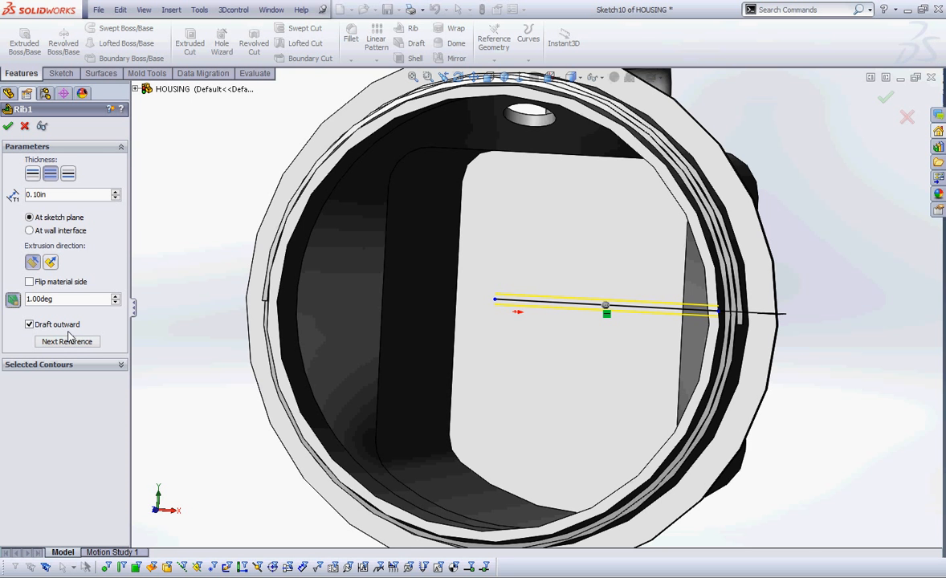
Extrude the rib parallel to the sketch, flip its material side toward the body's closed end, and create it
mouse_move(594, 353)
middle_mouse_down()
mouse_move(543, 393)
mouse_move(724, 390)
middle_mouse_up()
scroll(887, 218, "down", 5)
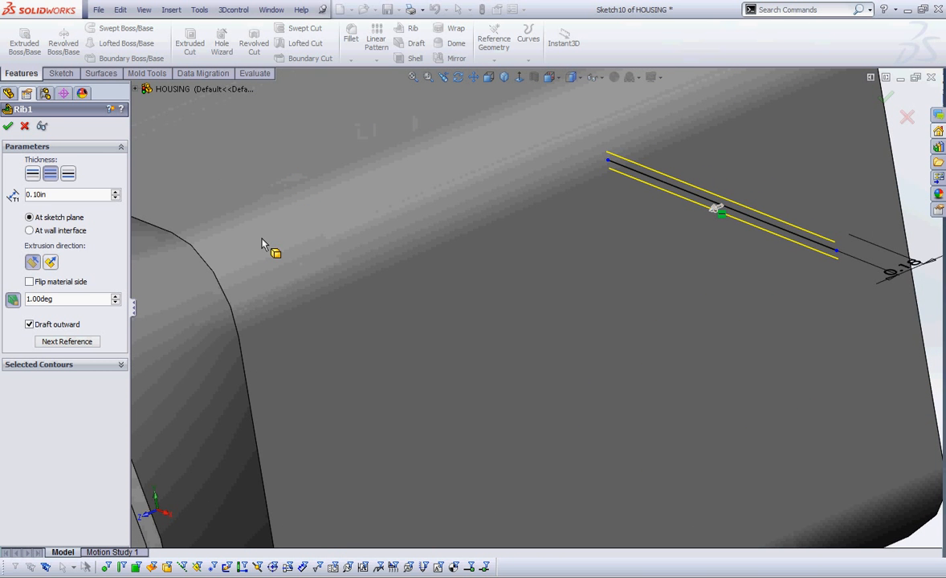
left_click(51, 264)
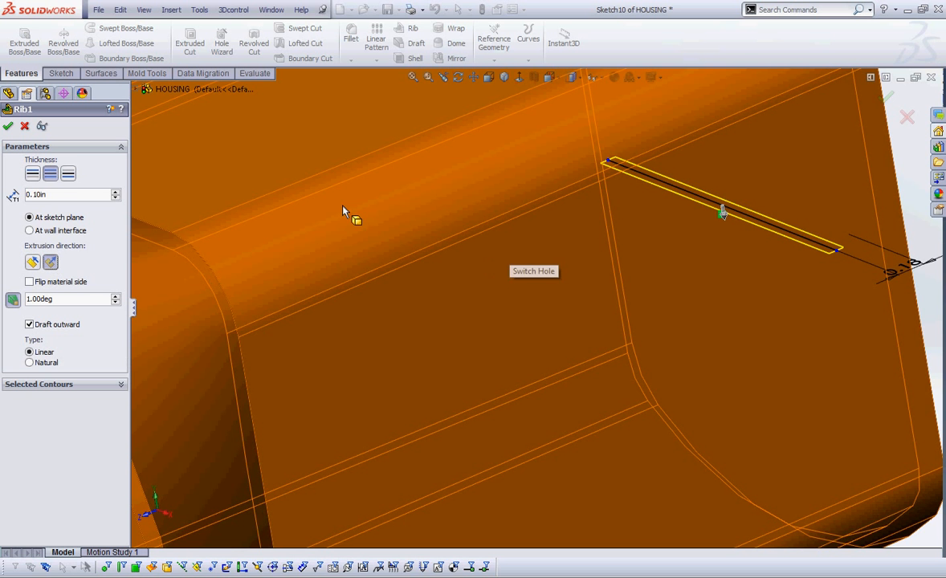
left_click(32, 261)
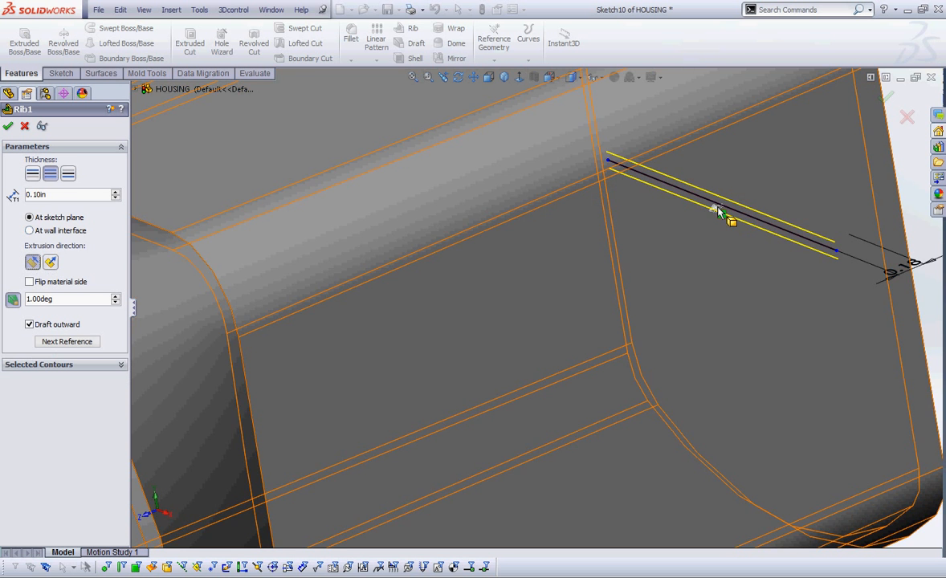
left_click(717, 210)
scroll(813, 247, "up", 3)
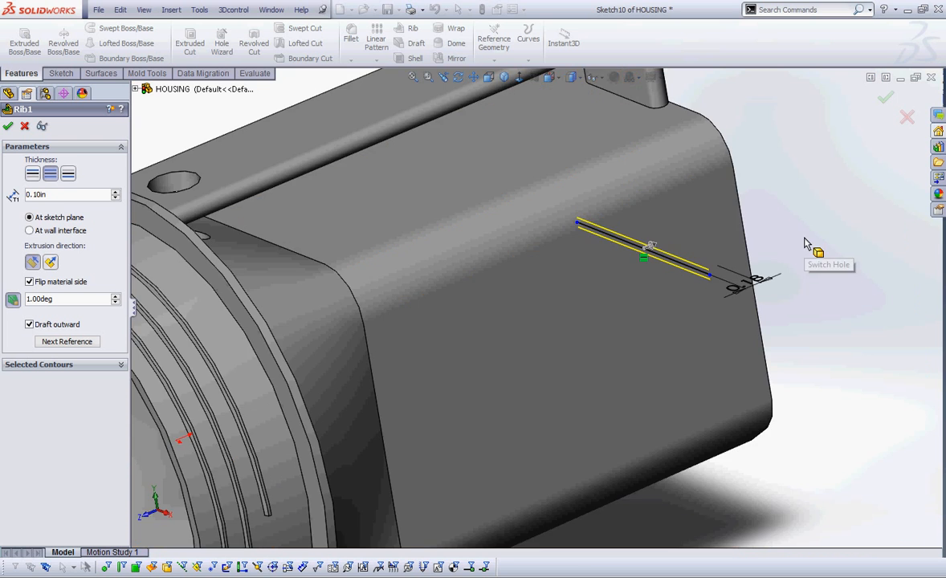
mouse_move(789, 267)
middle_mouse_down()
mouse_move(682, 321)
mouse_move(707, 401)
mouse_move(714, 489)
mouse_move(715, 339)
mouse_move(642, 321)
mouse_move(614, 352)
mouse_move(680, 372)
mouse_move(791, 270)
middle_mouse_up()
scroll(790, 271, "down", 3)
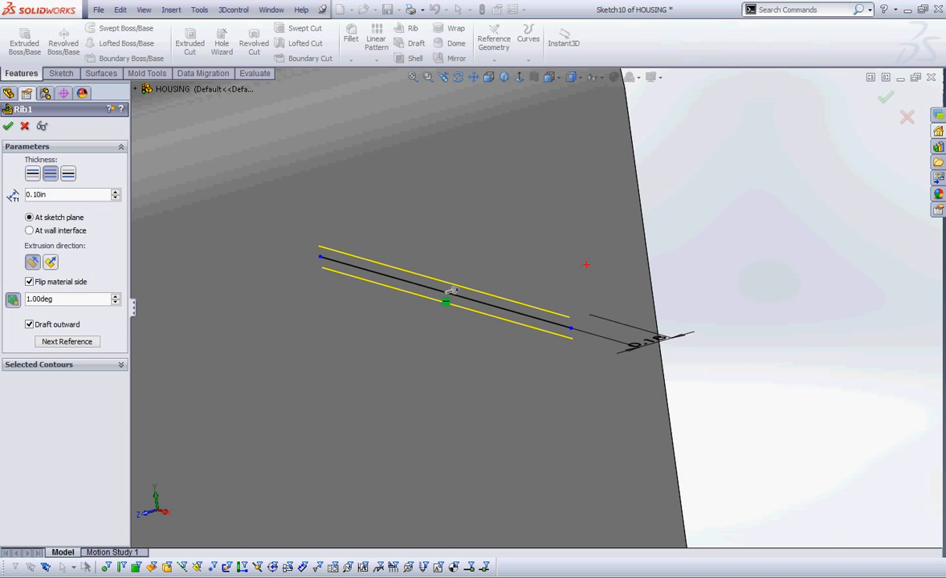
mouse_move(523, 270)
left_mouse_down()
mouse_move(460, 255)
mouse_move(476, 260)
left_mouse_up()
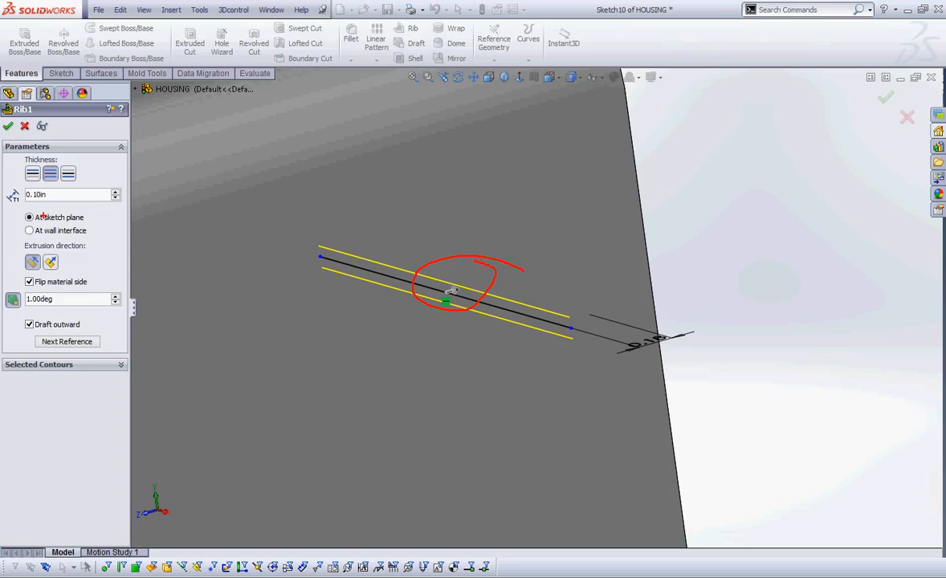
mouse_move(60, 157)
left_mouse_down()
mouse_move(37, 167)
mouse_move(62, 191)
mouse_move(55, 158)
left_mouse_up()
mouse_move(13, 199)
left_mouse_down()
mouse_move(50, 194)
mouse_move(19, 204)
left_mouse_up()
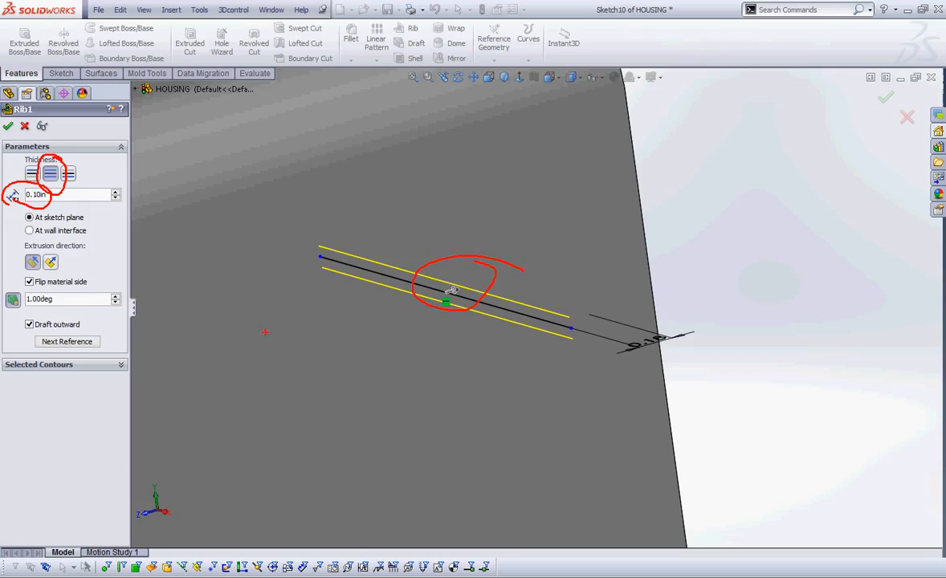
mouse_move(10, 311)
left_mouse_down()
mouse_move(82, 310)
mouse_move(3, 301)
mouse_move(12, 294)
left_mouse_up()
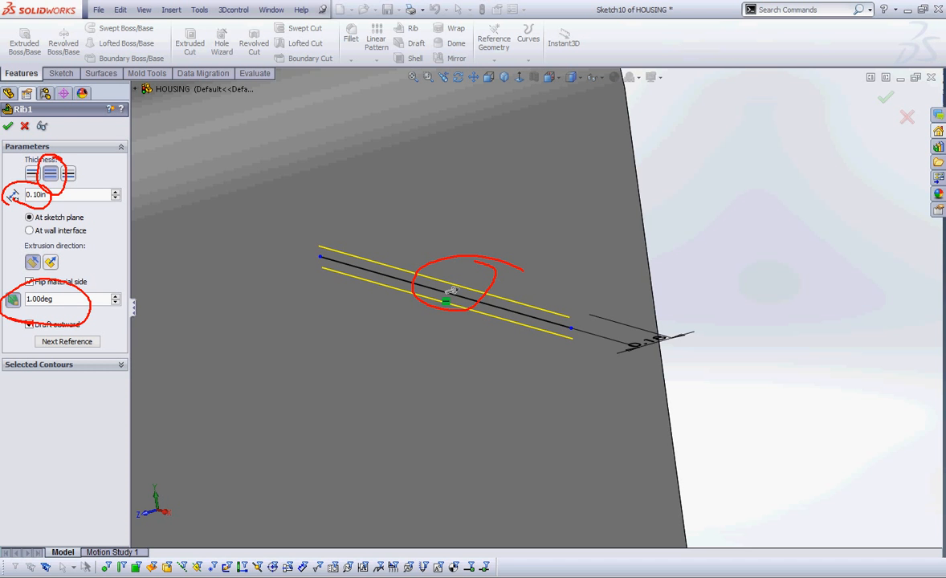
key("Escape")
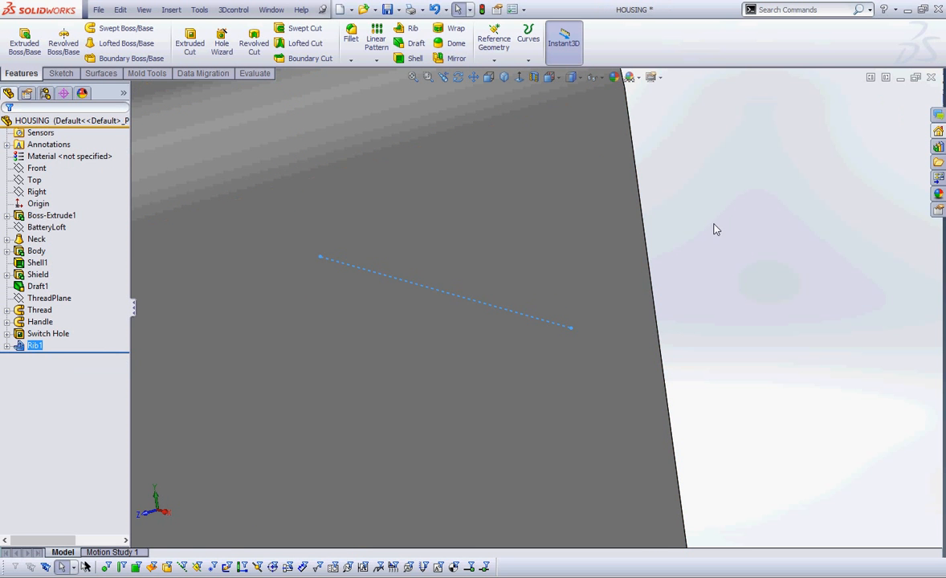
Inspect the new rib through the housing's open end and save the part
key("z")
key("z")
key("z")
key("z")
key("z")
key("z")
key("z")
key("z")
middle_click_drag(624, 359, 700, 316)
scroll(374, 345, "down", 3)
middle_click_drag(373, 345, 373, 367)
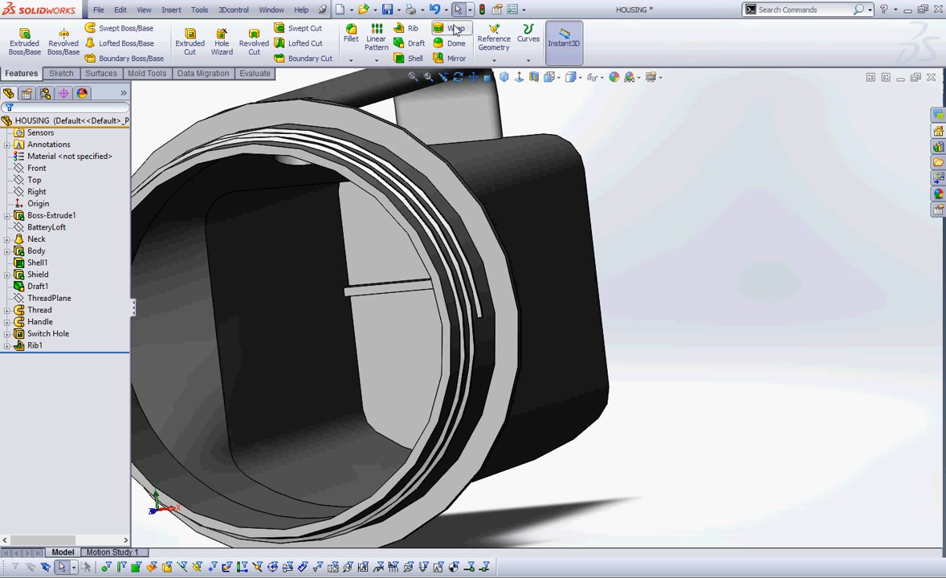
left_click(388, 10)
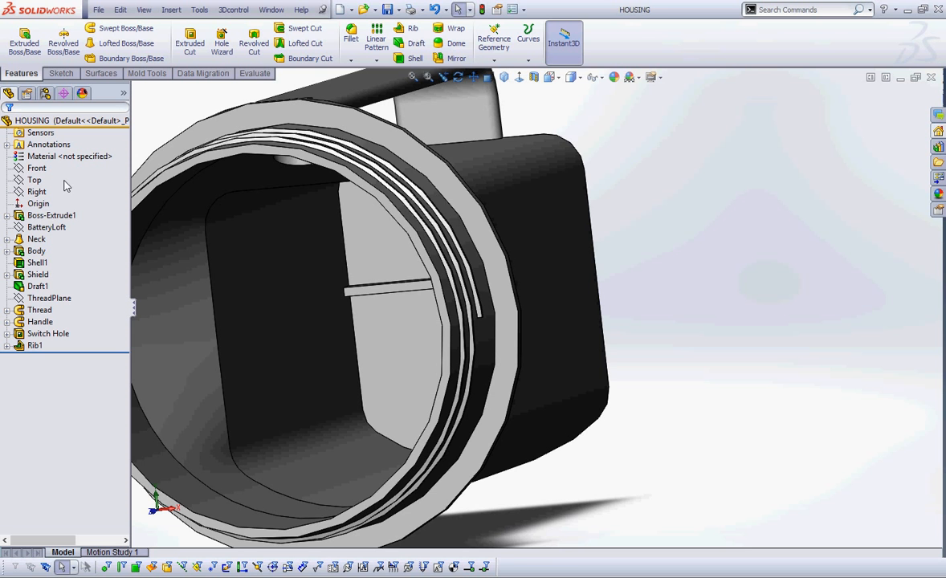
Set up a linear pattern of the rib along the inner edge above it, with three instances spaced 0.5 in apart
key("f")
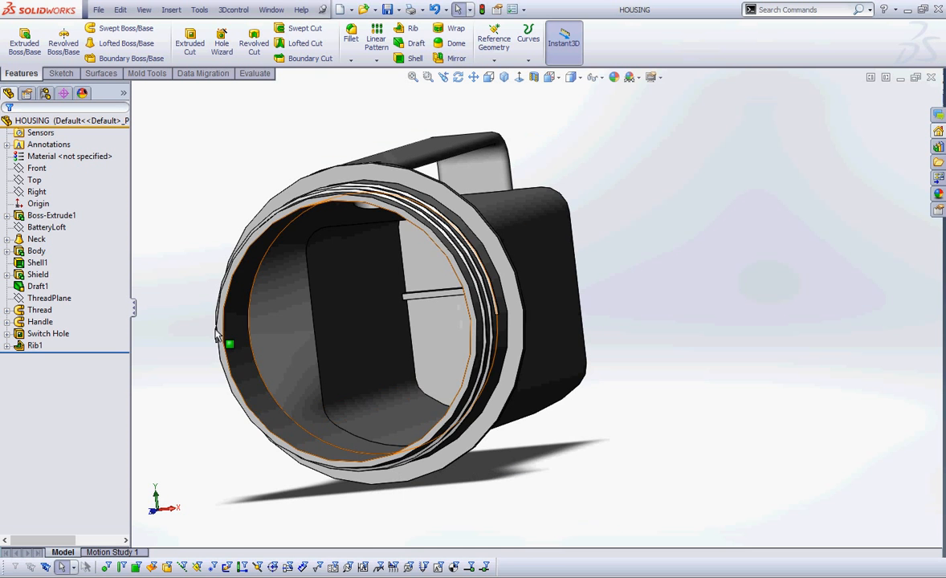
left_click(34, 345)
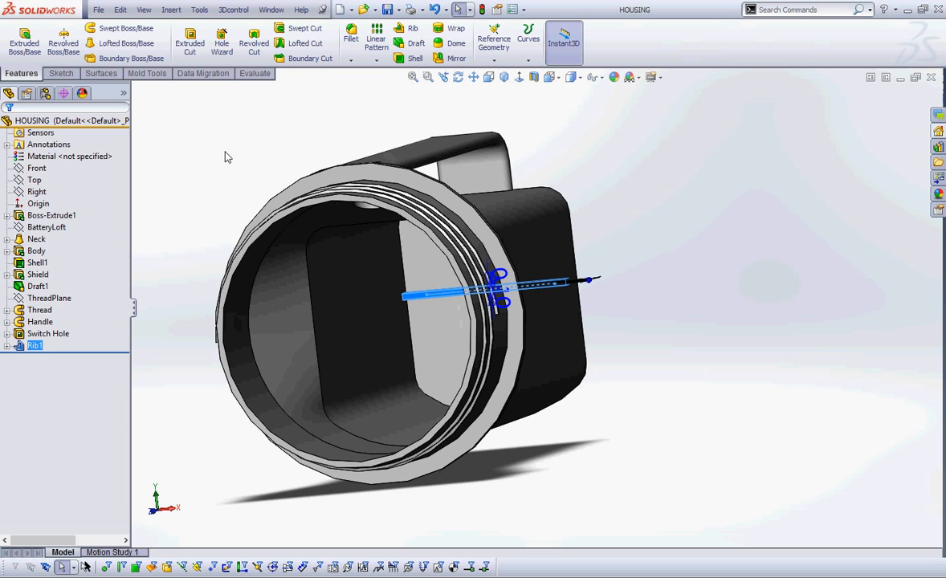
key("ctrl+2")
mouse_move(59, 341)
left_mouse_down()
mouse_move(42, 361)
mouse_move(55, 331)
left_mouse_up()
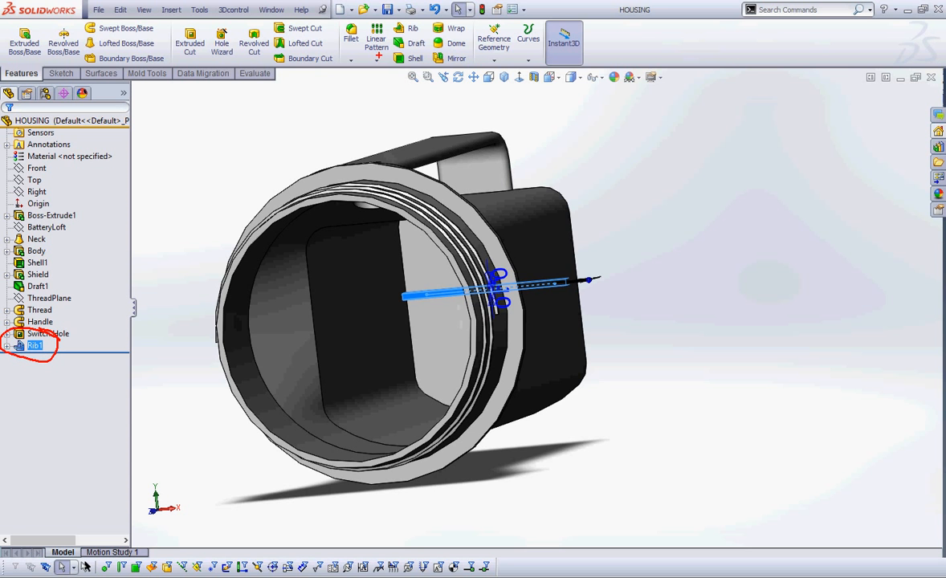
left_click_drag(356, 64, 357, 62)
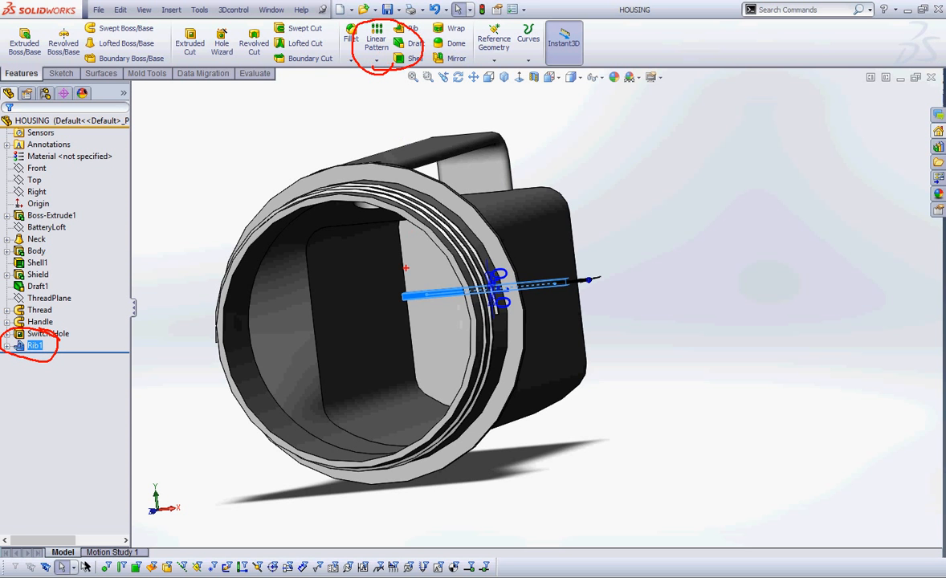
mouse_move(412, 286)
left_mouse_down()
mouse_move(402, 241)
mouse_move(416, 239)
left_mouse_up()
mouse_move(415, 313)
left_mouse_down()
mouse_move(419, 347)
mouse_move(407, 349)
left_mouse_up()
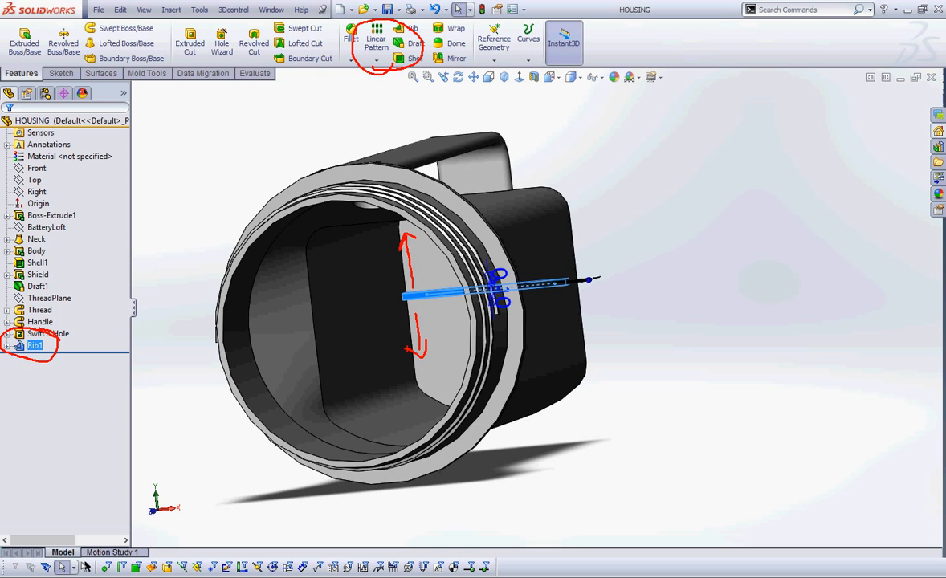
key("Escape")
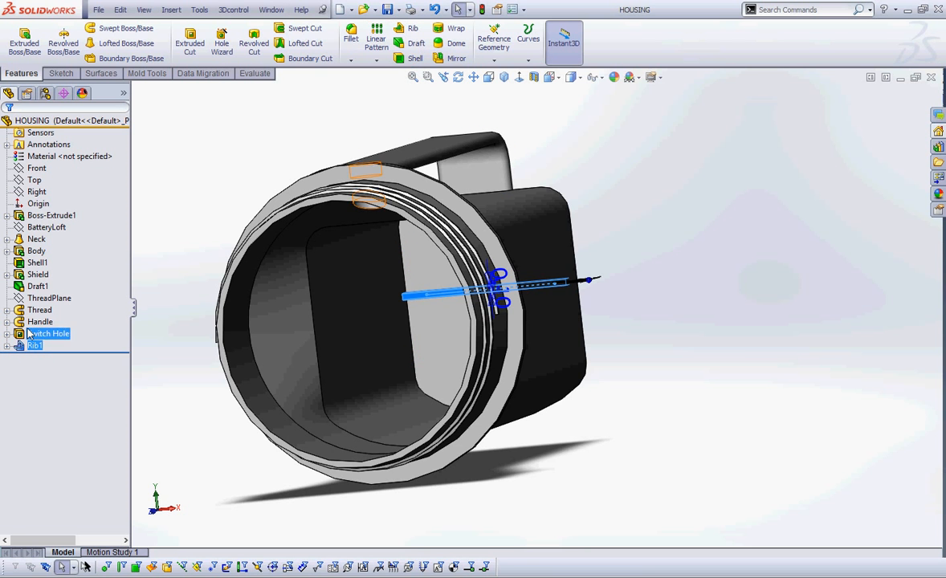
left_click(376, 40)
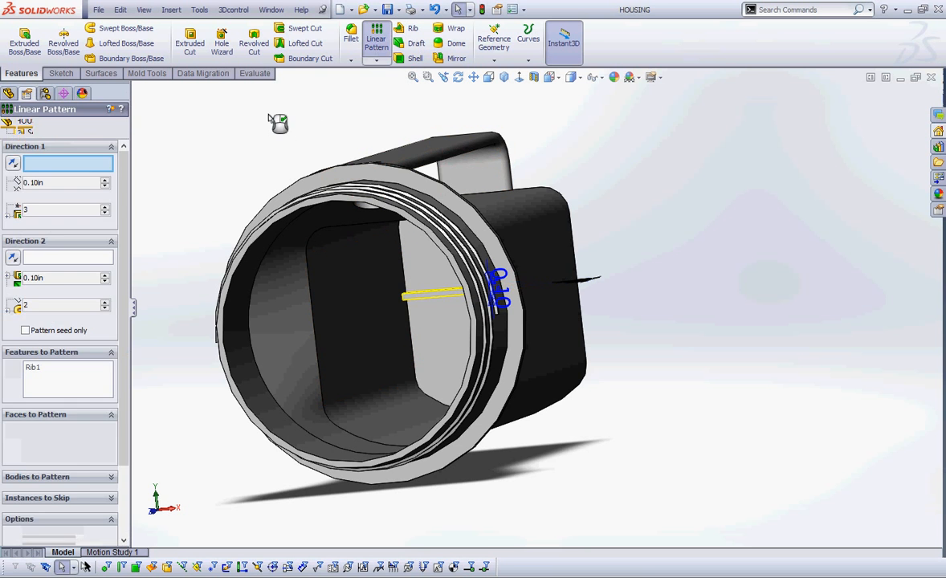
left_click(402, 264)
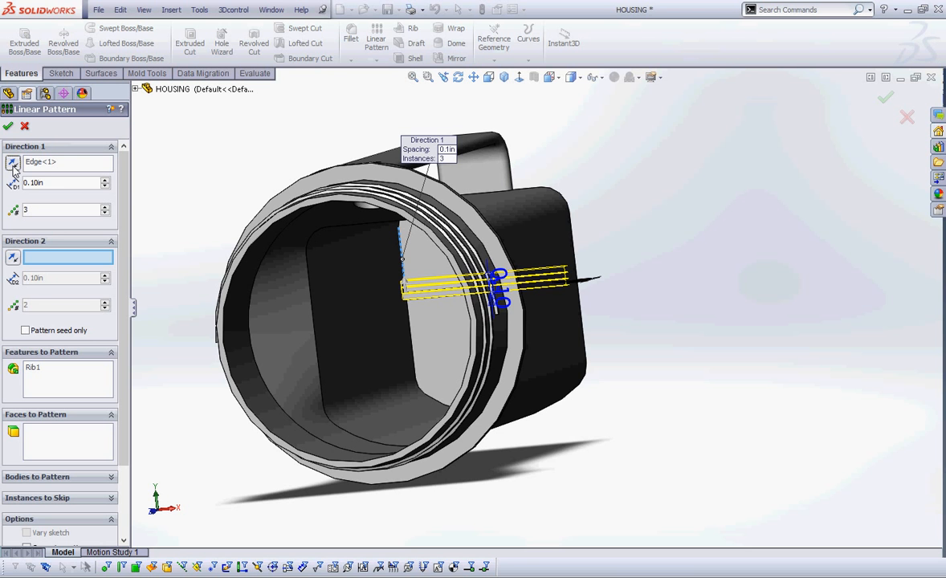
left_click_drag(47, 182, 2, 183)
type("0.5")
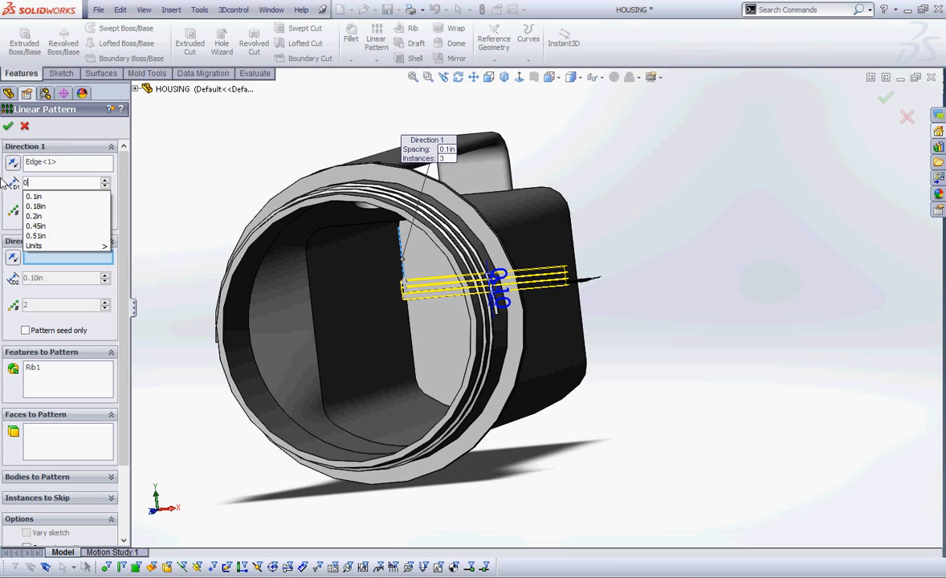
Add a second pattern direction along the inner edge below the rib, with 0.5 in spacing
left_click(63, 255)
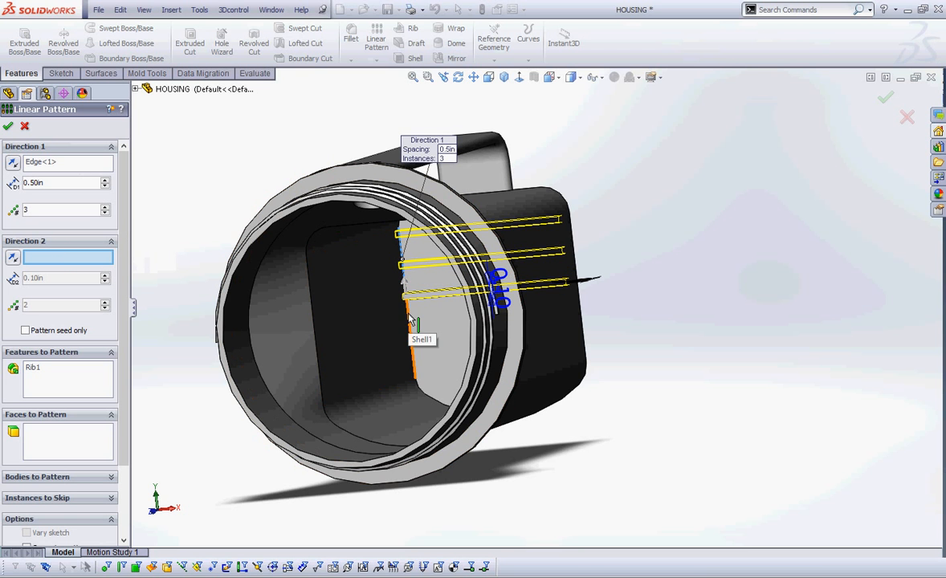
left_click(409, 336)
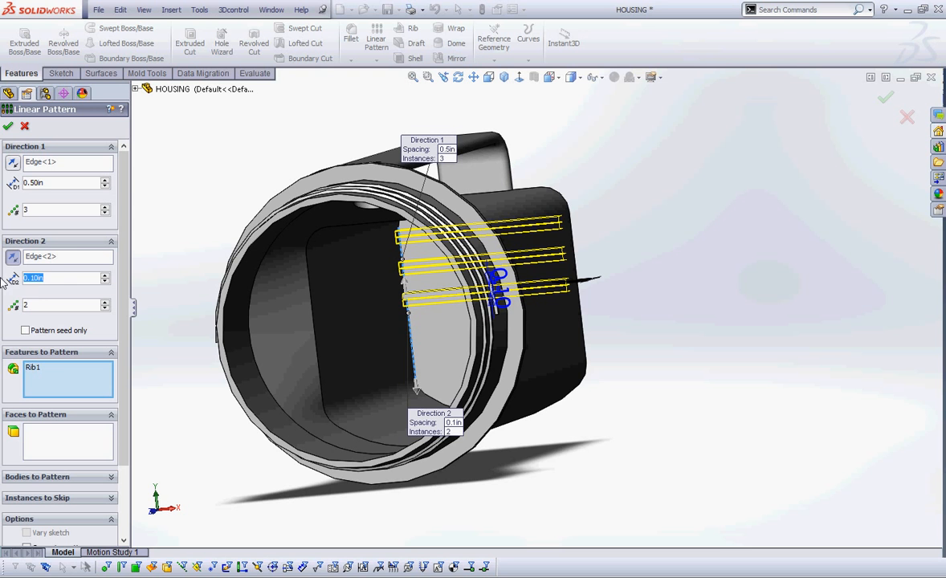
double_click(36, 278)
type("0.5")
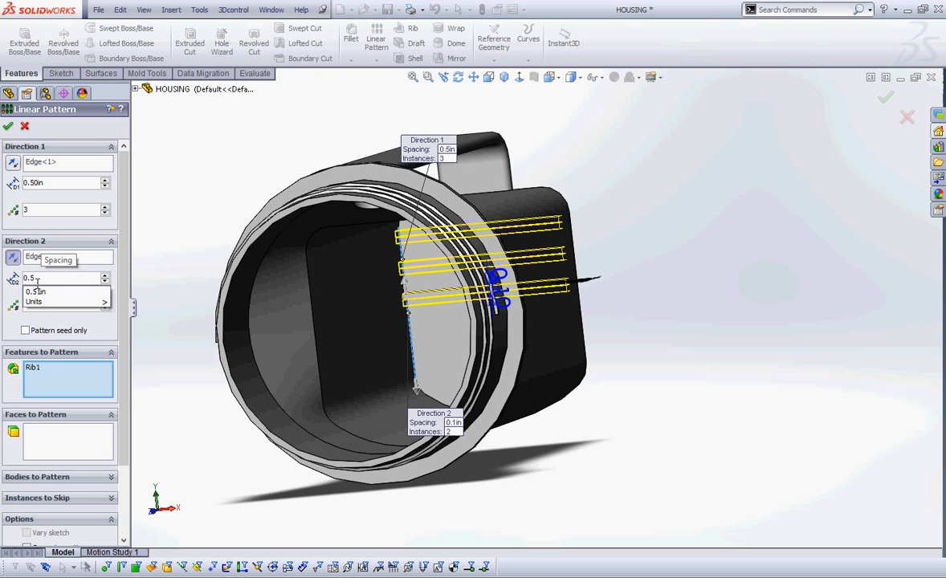
left_click(50, 292)
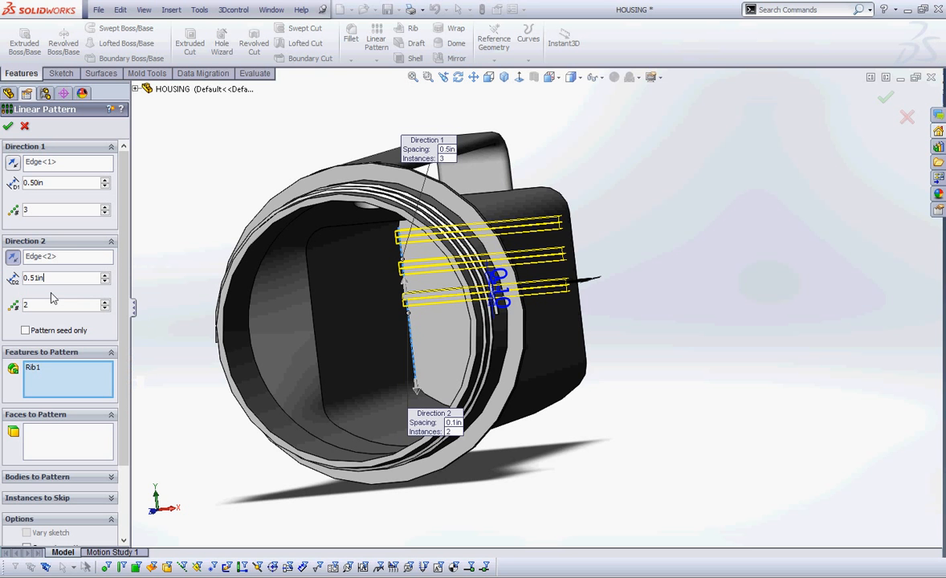
left_click_drag(57, 280, 10, 279)
type("0.5")
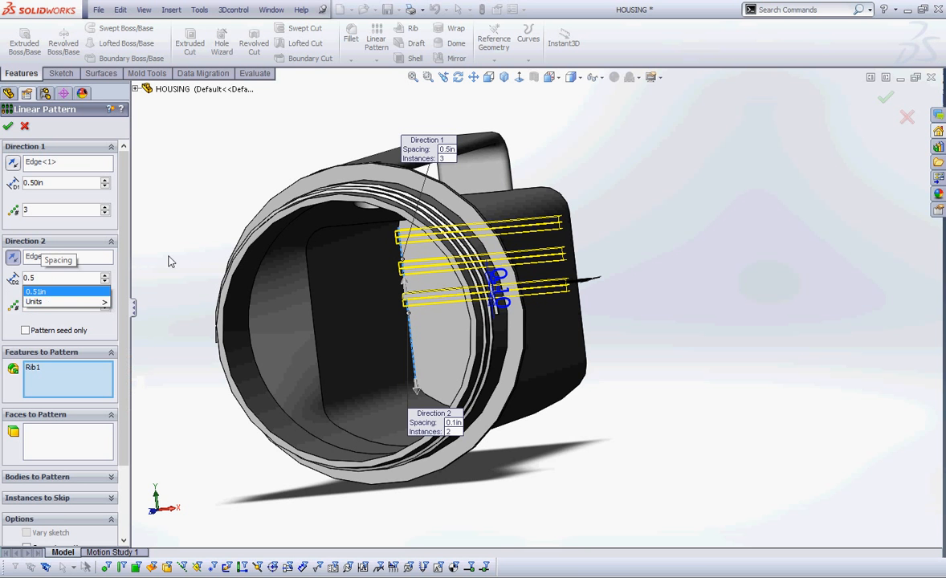
key("Tab")
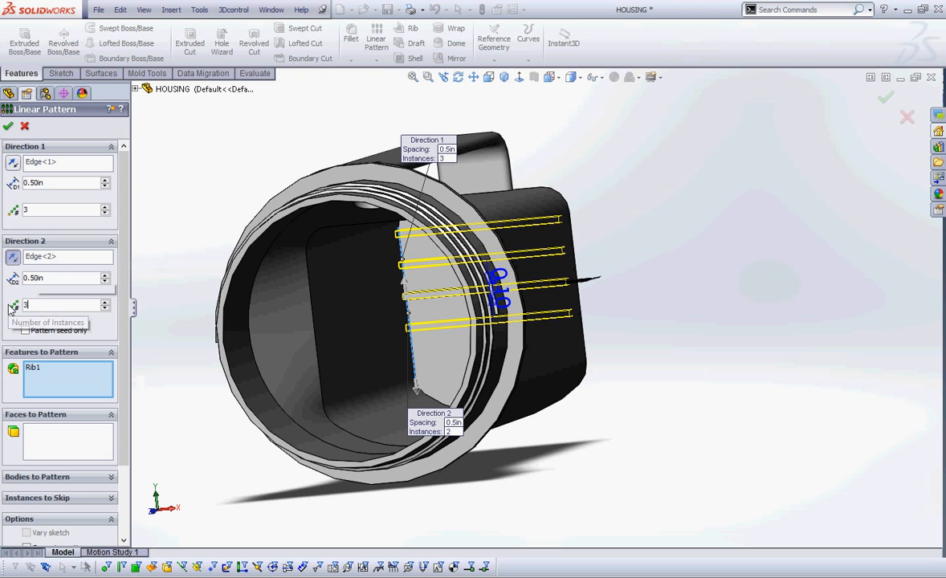
Set the second direction to three instances and restrict it to patterning the seed rib only
type("3")
left_click(26, 330)
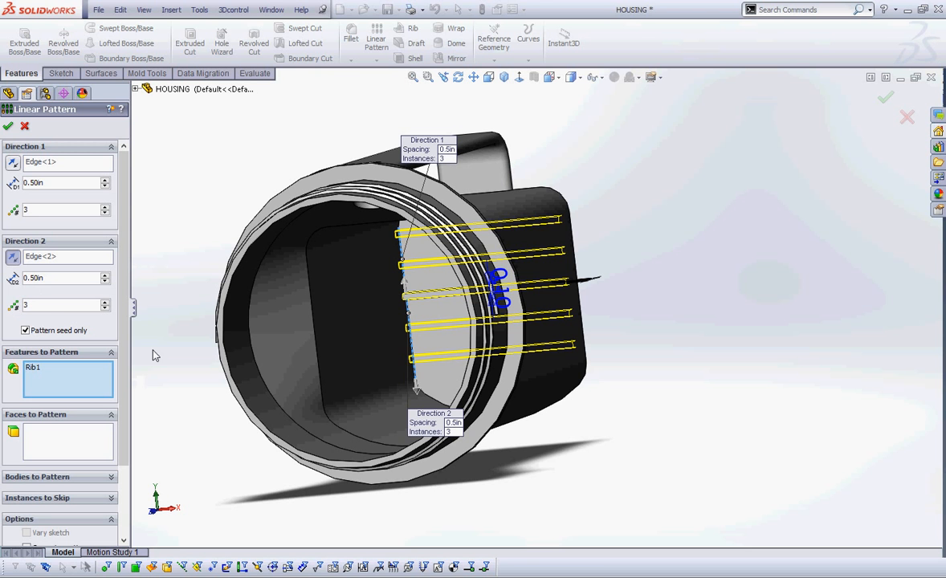
mouse_move(7, 340)
left_mouse_down()
mouse_move(17, 305)
mouse_move(25, 335)
left_mouse_up()
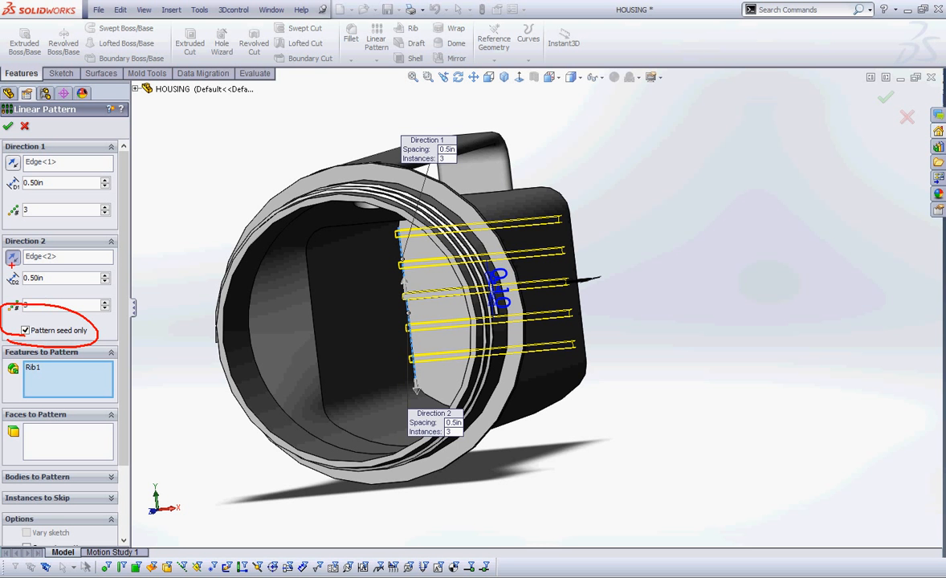
mouse_move(434, 246)
left_mouse_down()
mouse_move(406, 250)
mouse_move(388, 289)
mouse_move(396, 262)
left_mouse_up()
mouse_move(446, 317)
left_mouse_down()
mouse_move(410, 339)
mouse_move(398, 389)
mouse_move(429, 370)
left_mouse_up()
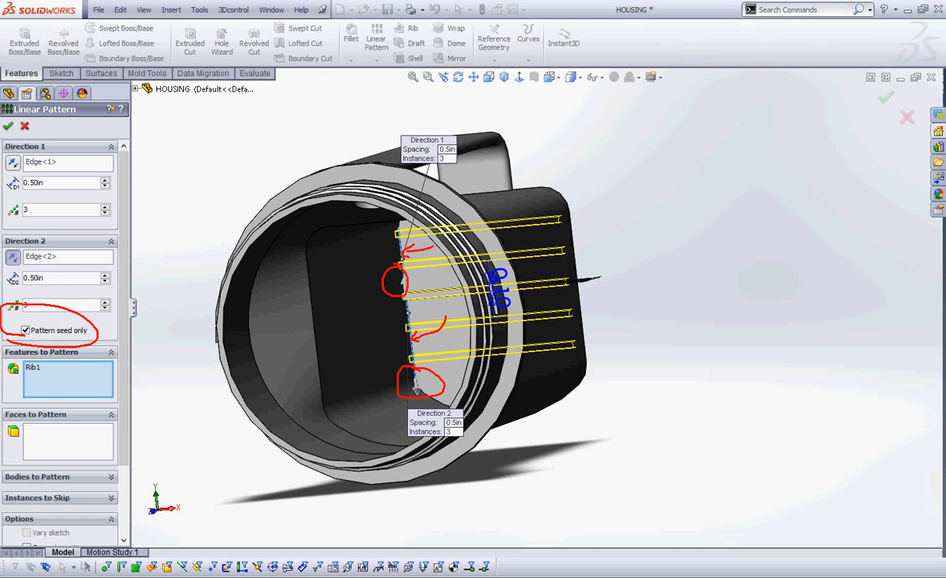
Accept the two-direction linear pattern of the rib and rename the pattern feature BottomRibs
key("Escape")
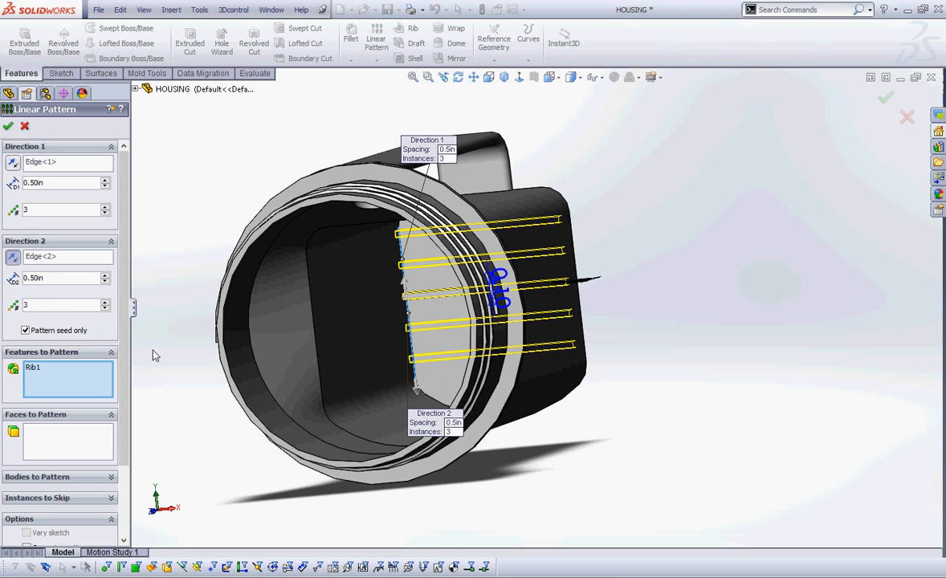
left_click(9, 128)
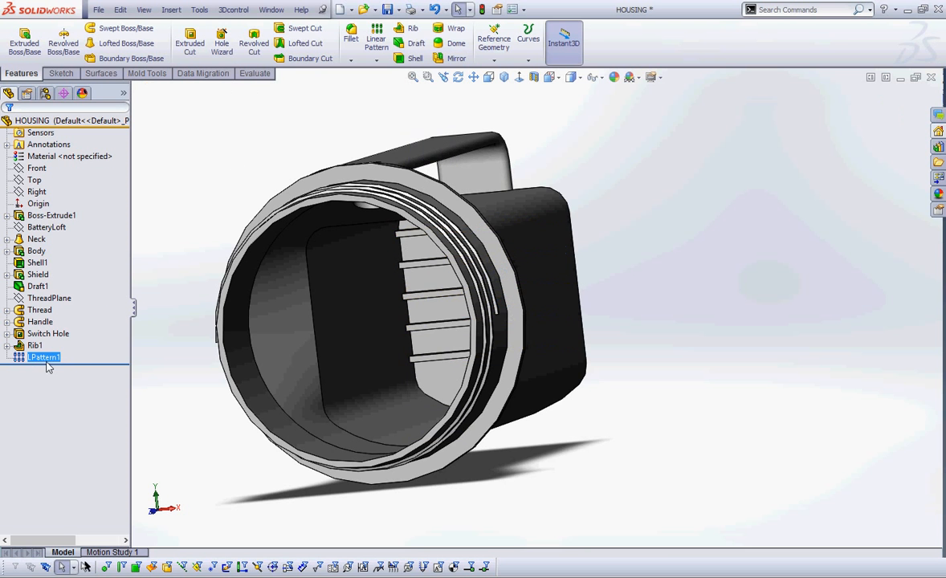
left_click(44, 358)
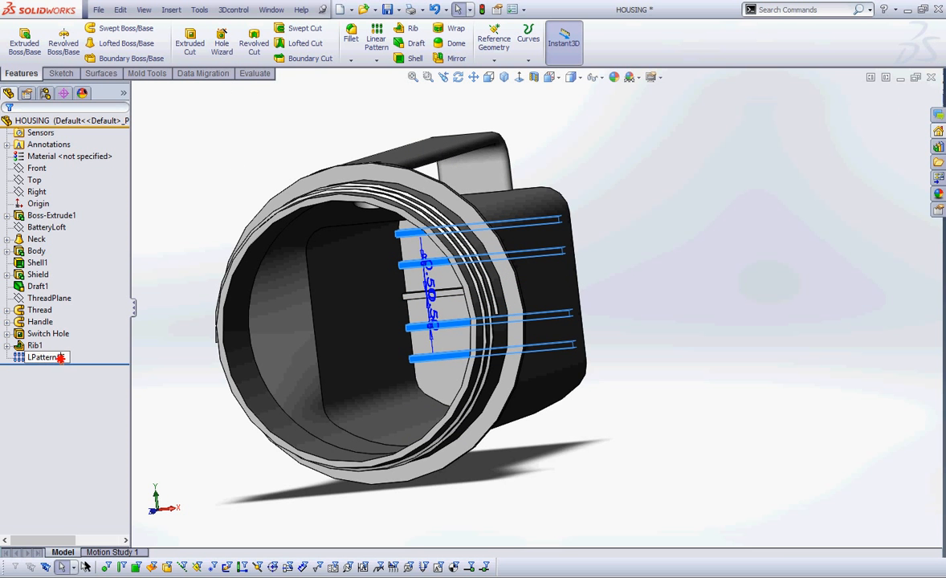
left_click(43, 358)
type("Botto")
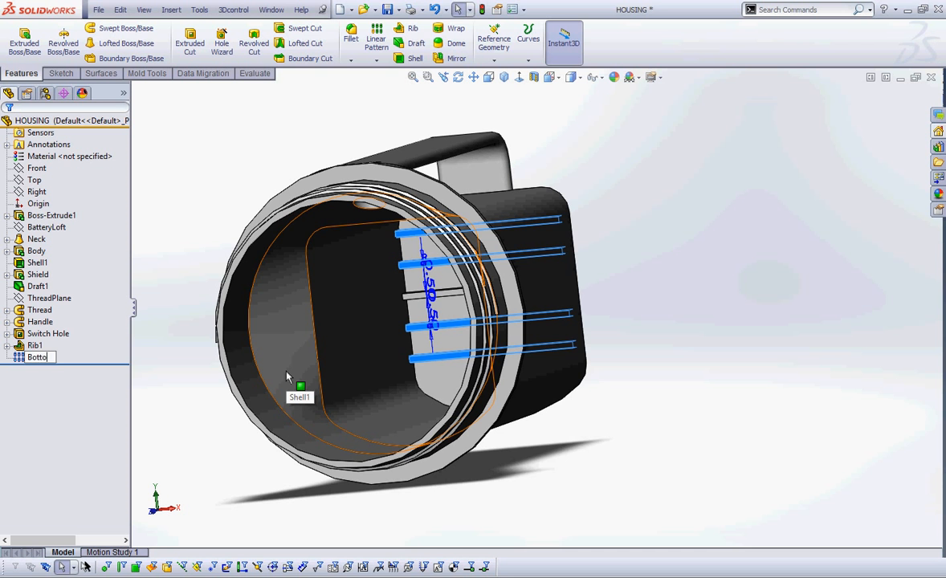
type("mRibs")
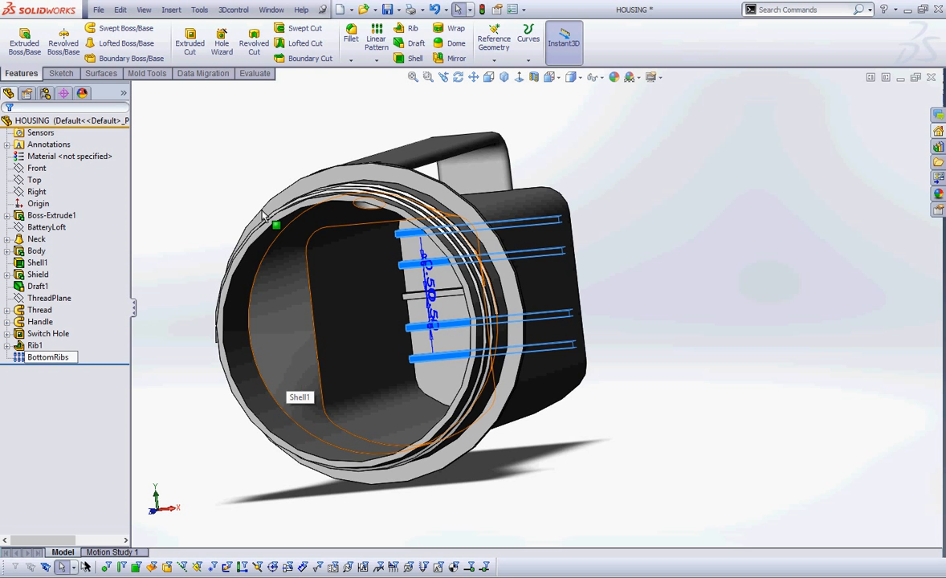
left_click(208, 198)
View the patterned ribs through the housing's open end and save the part
mouse_move(208, 198)
middle_mouse_down()
mouse_move(215, 207)
mouse_move(214, 180)
mouse_move(215, 202)
middle_mouse_up()
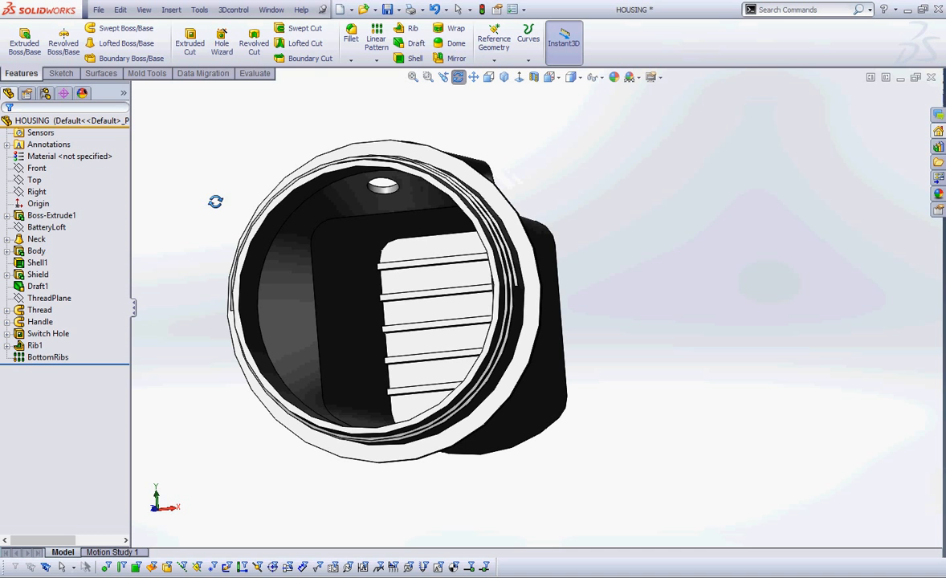
left_click(387, 9)
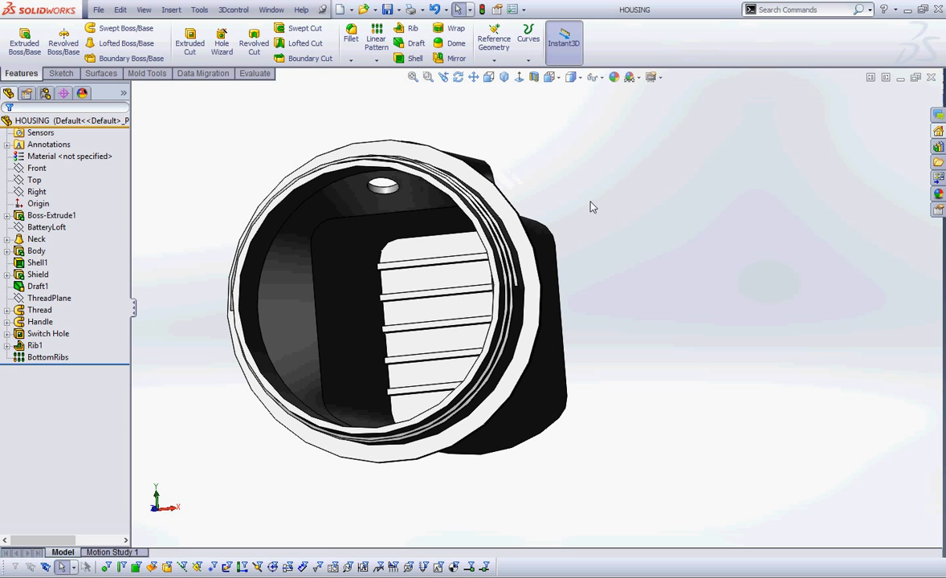
Show the Right plane in an isometric view and enlarge it so it extends past the handle and closed end
left_click(503, 77)
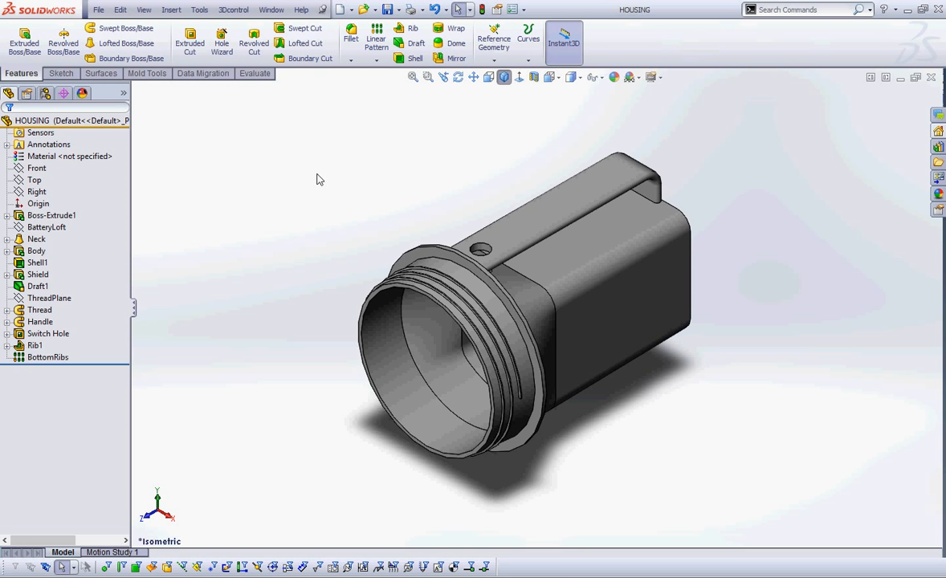
right_click(34, 191)
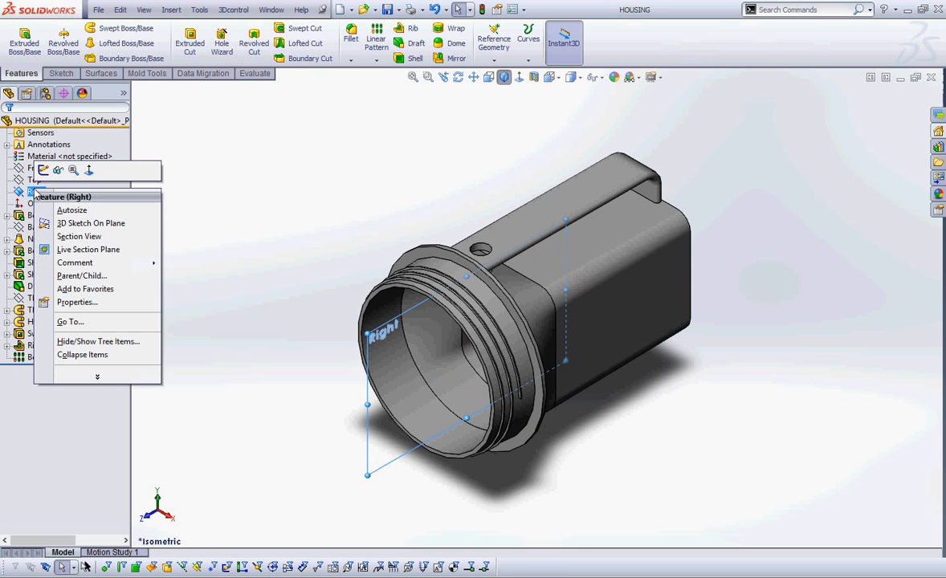
left_click(58, 170)
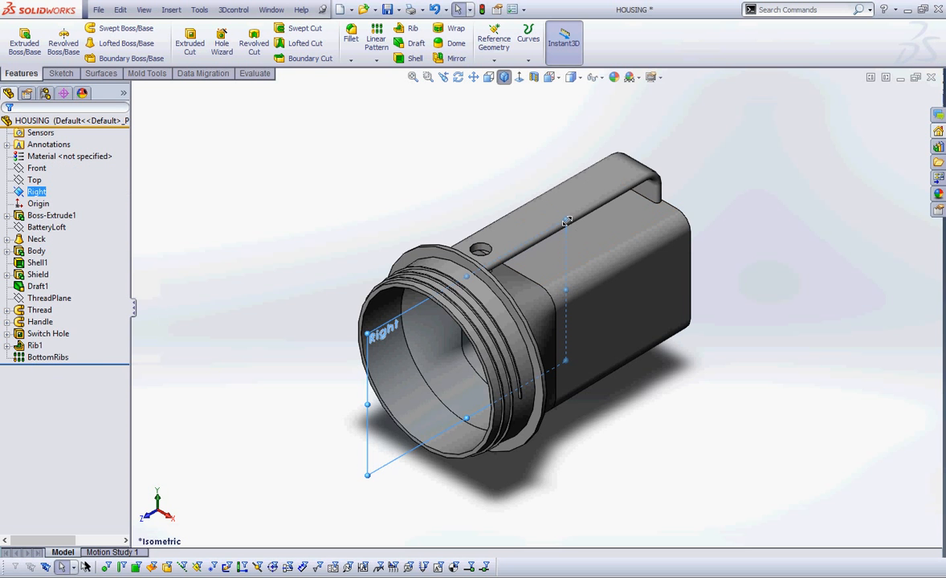
left_click_drag(564, 219, 714, 90)
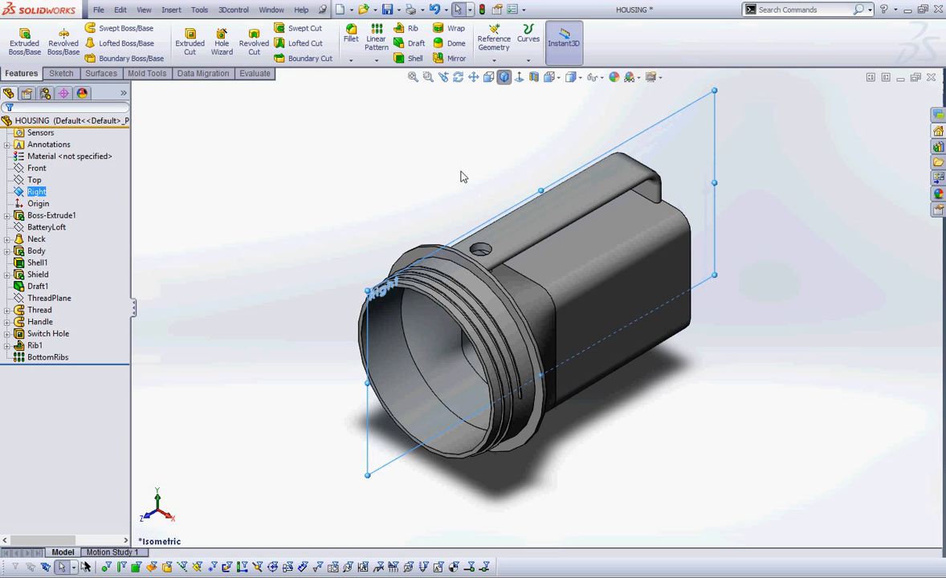
middle_click_drag(461, 176, 456, 253)
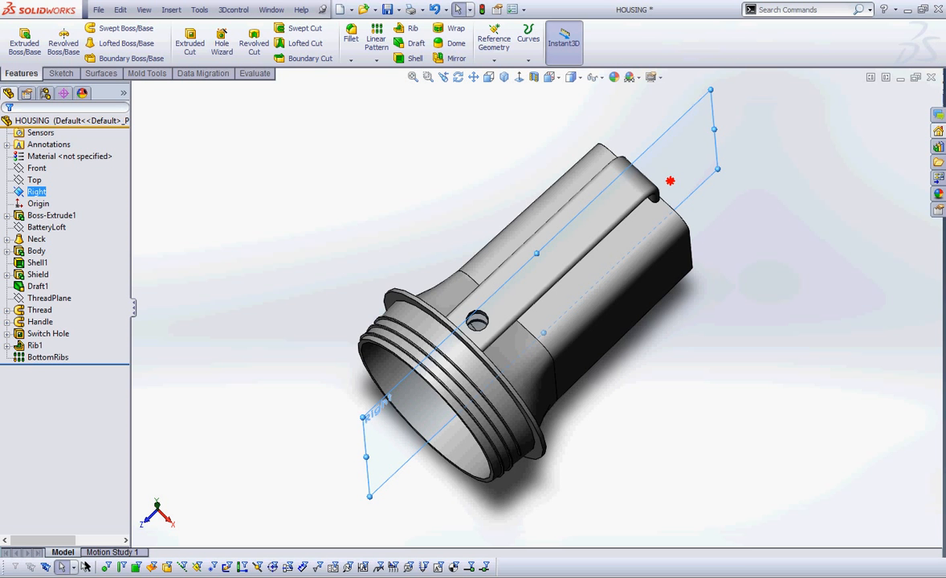
left_click_drag(669, 181, 666, 183)
mouse_move(759, 122)
left_mouse_down()
mouse_move(724, 151)
mouse_move(687, 143)
mouse_move(701, 151)
left_mouse_up()
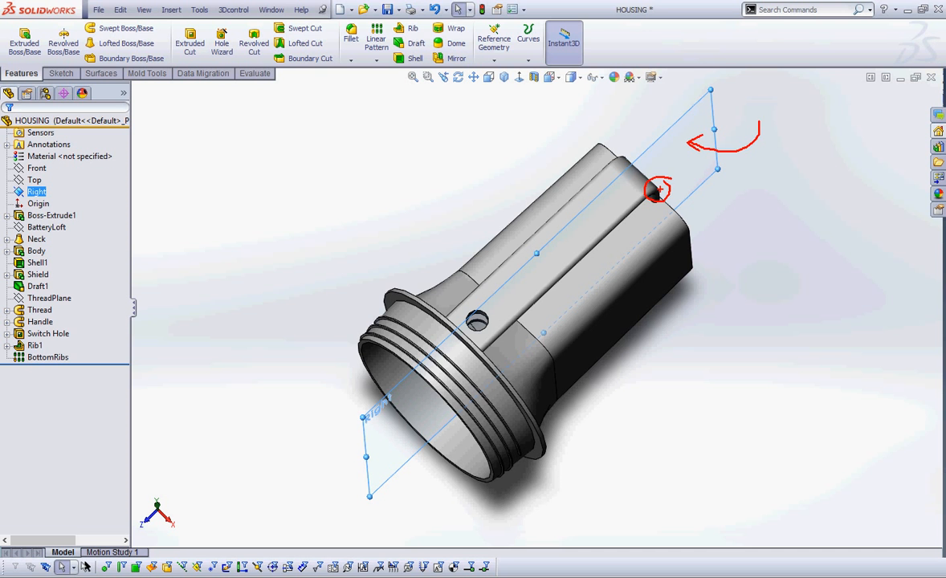
key("Escape")
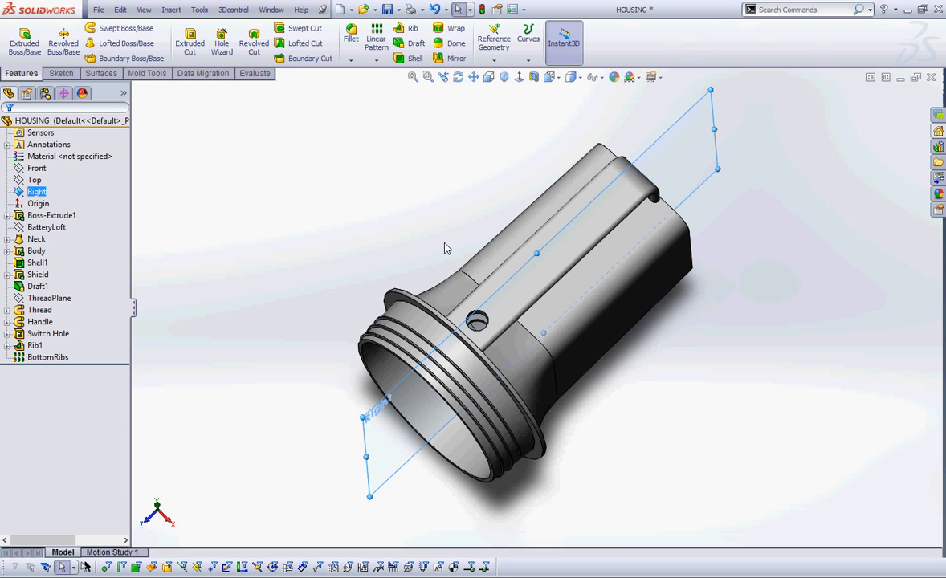
Switch the model display to wireframe and view the handle's curved end relative to the Right plane
left_click(578, 77)
left_click(572, 159)
middle_click_drag(530, 154, 482, 221)
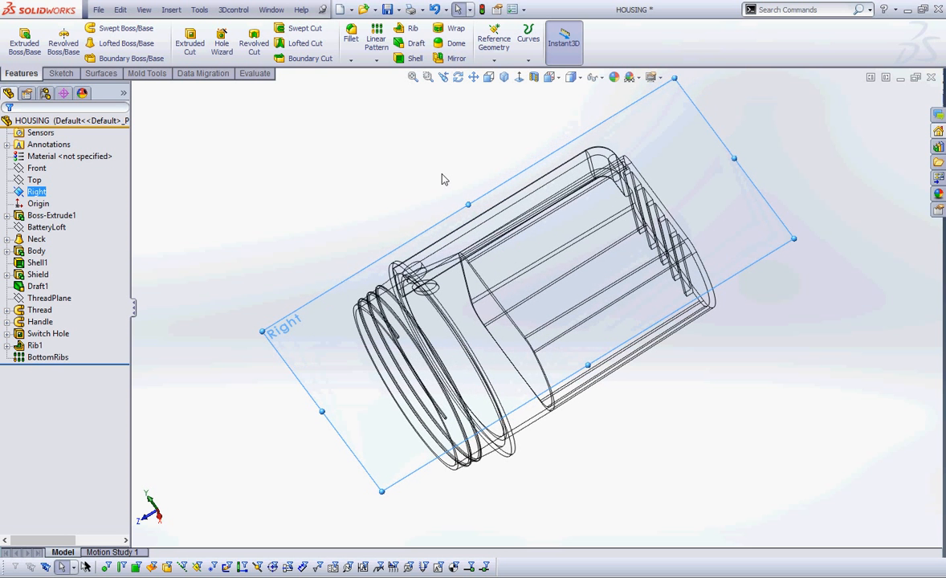
key("ctrl+2")
mouse_move(598, 170)
left_mouse_down()
mouse_move(589, 176)
mouse_move(597, 164)
left_mouse_up()
mouse_move(499, 128)
left_mouse_down()
mouse_move(569, 142)
mouse_move(589, 170)
left_mouse_up()
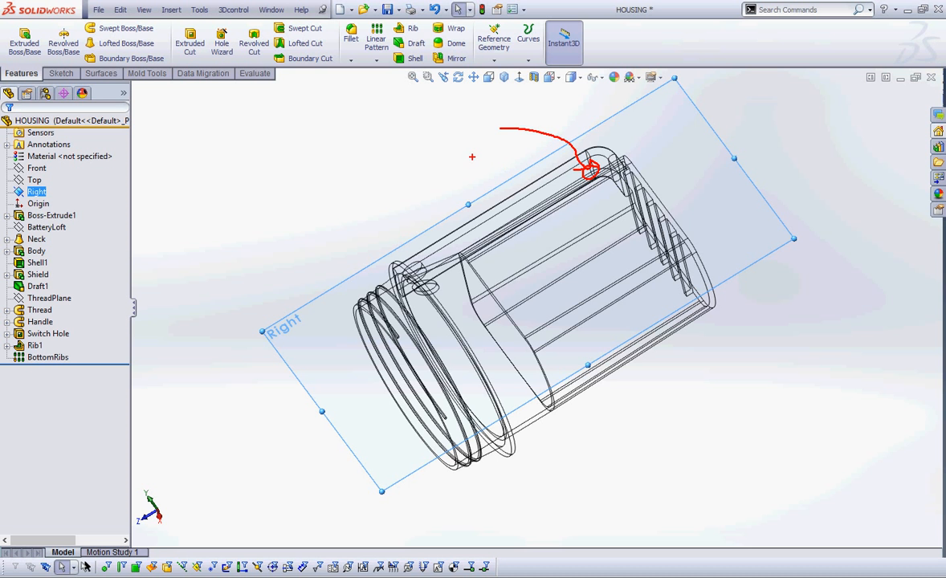
key("Escape")
middle_click_drag(434, 179, 390, 220)
Define a reference plane parallel to the Right plane and coincident with the vertex at the handle's curved end
left_click(493, 47)
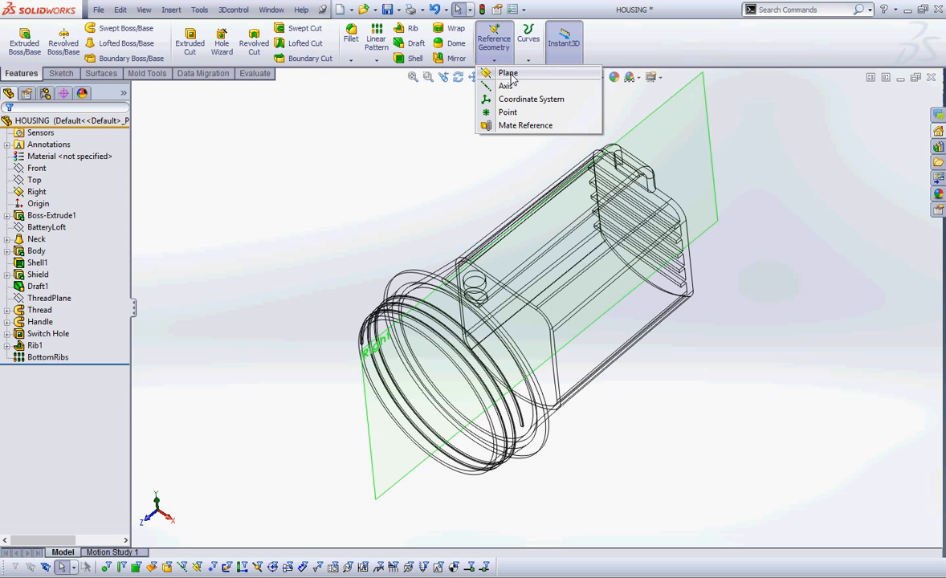
left_click(509, 74)
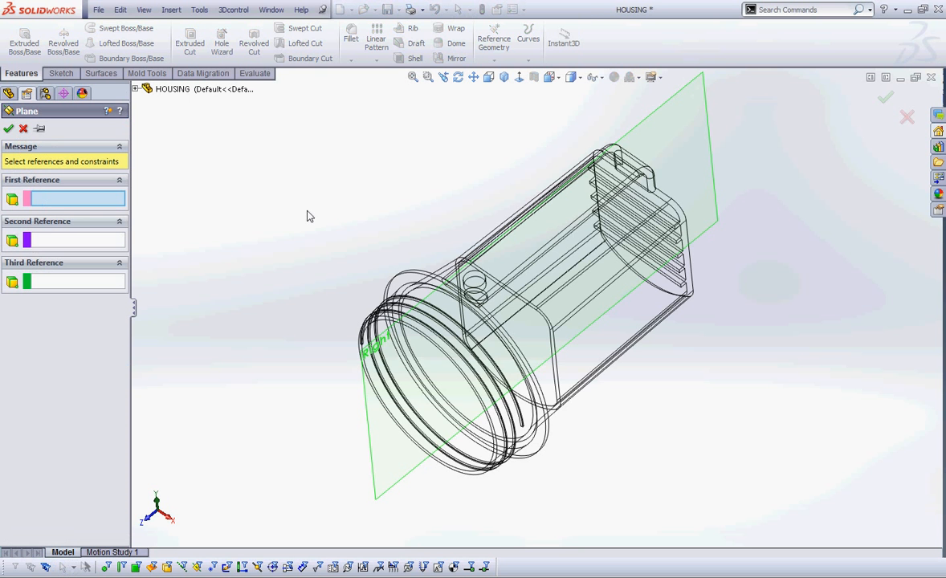
left_click(657, 123)
scroll(700, 188, "down", 5)
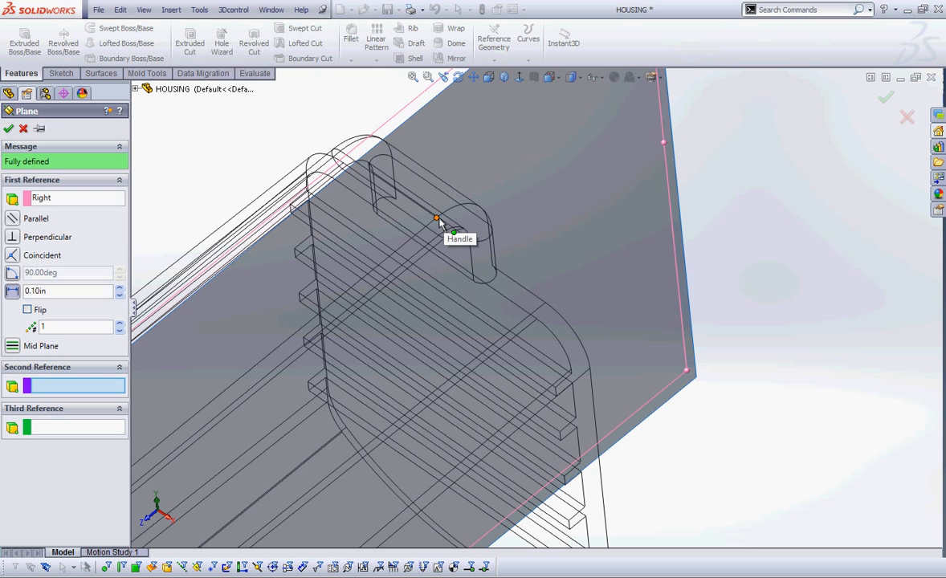
left_click(437, 218)
scroll(737, 245, "up", 5)
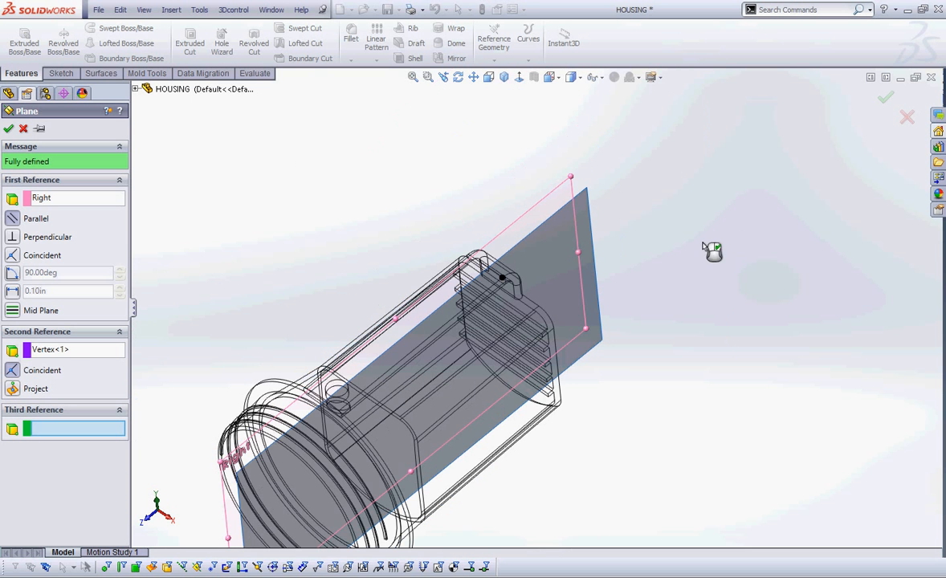
Check the plane preview against the Right plane and the handle vertex, and accept the new plane
middle_click_drag(712, 252, 692, 335)
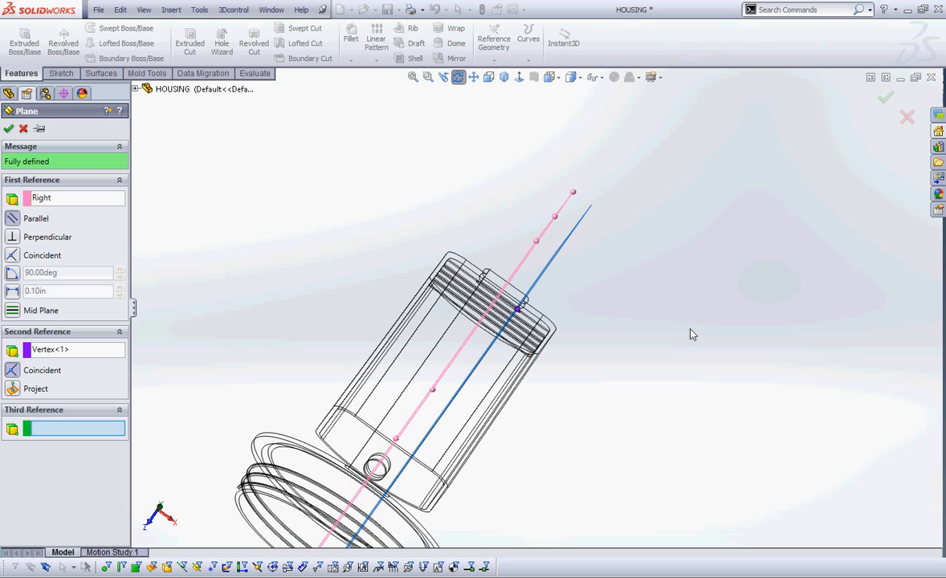
key("ctrl+2")
mouse_move(695, 265)
left_mouse_down()
mouse_move(569, 262)
mouse_move(590, 277)
left_mouse_up()
left_click_drag(524, 205, 535, 223)
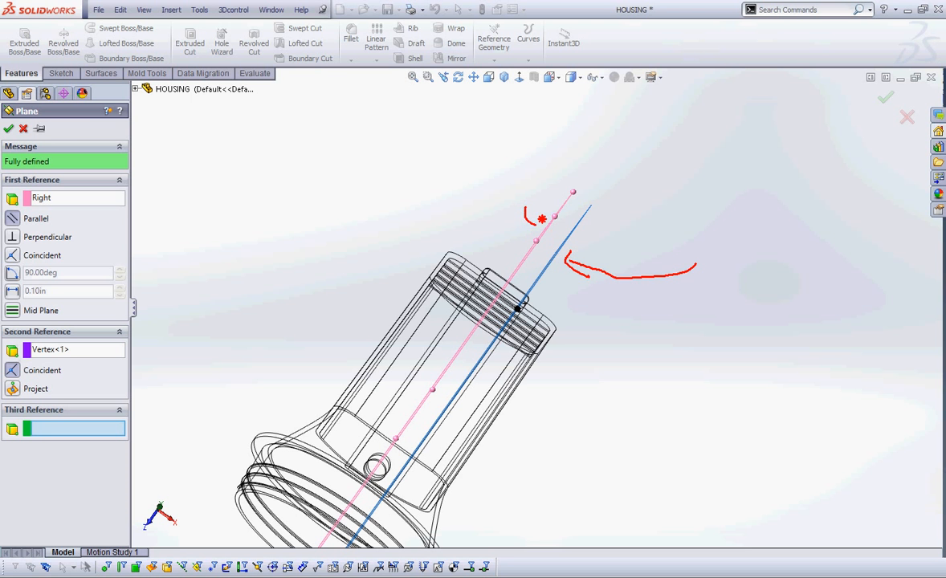
mouse_move(528, 305)
left_mouse_down()
mouse_move(516, 310)
mouse_move(536, 308)
left_mouse_up()
key("Escape")
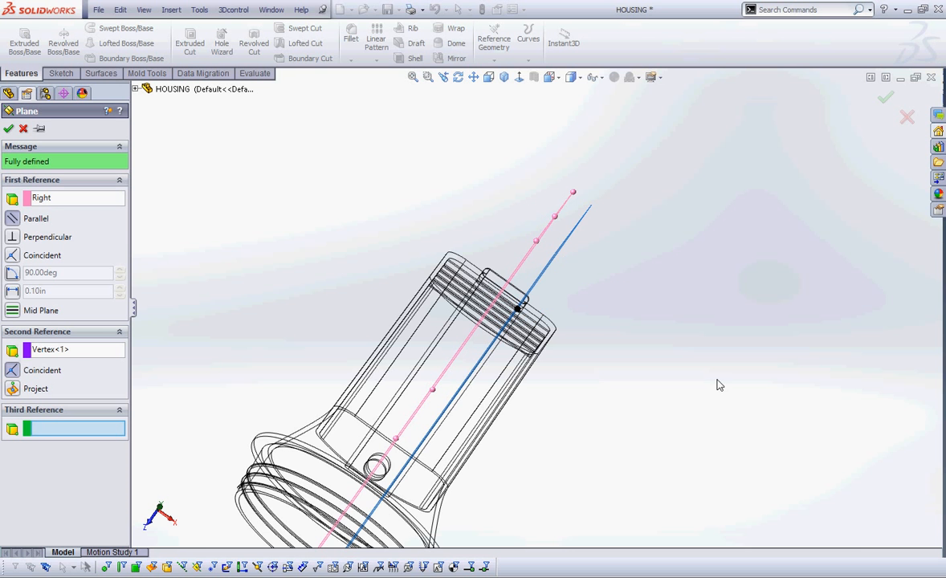
middle_click_drag(560, 474, 520, 379)
scroll(519, 379, "down", 5)
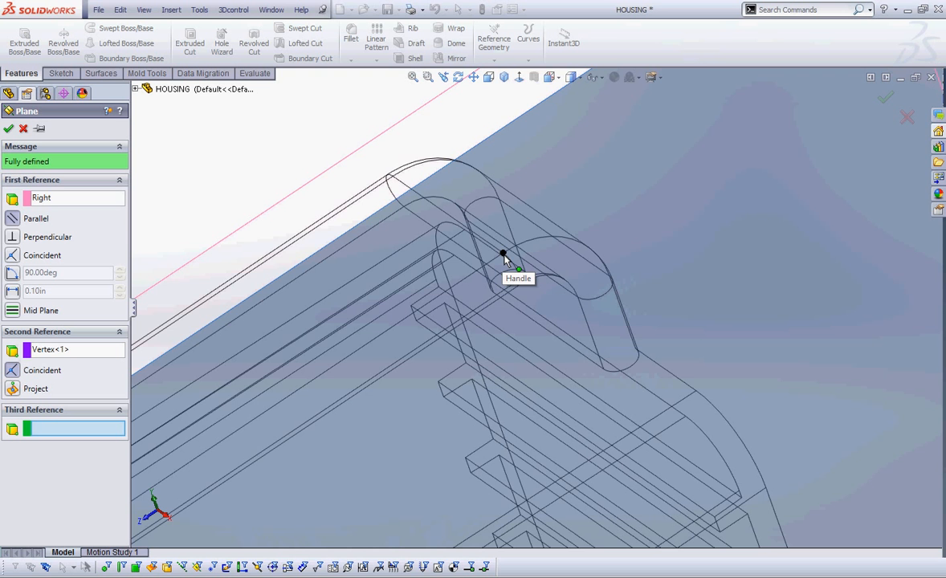
key("f")
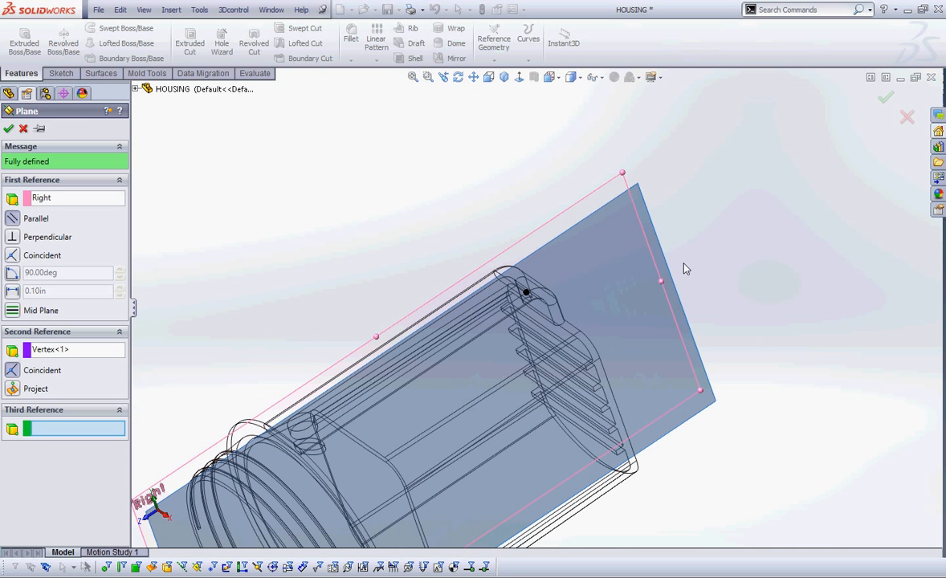
left_click(8, 129)
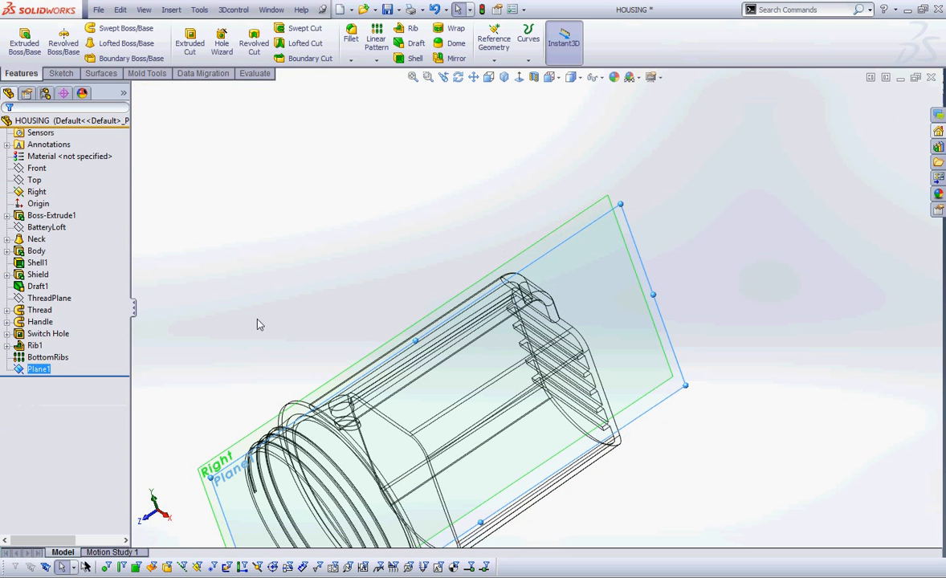
Hide the Right plane and rename the new reference plane RibPlane
right_click(36, 192)
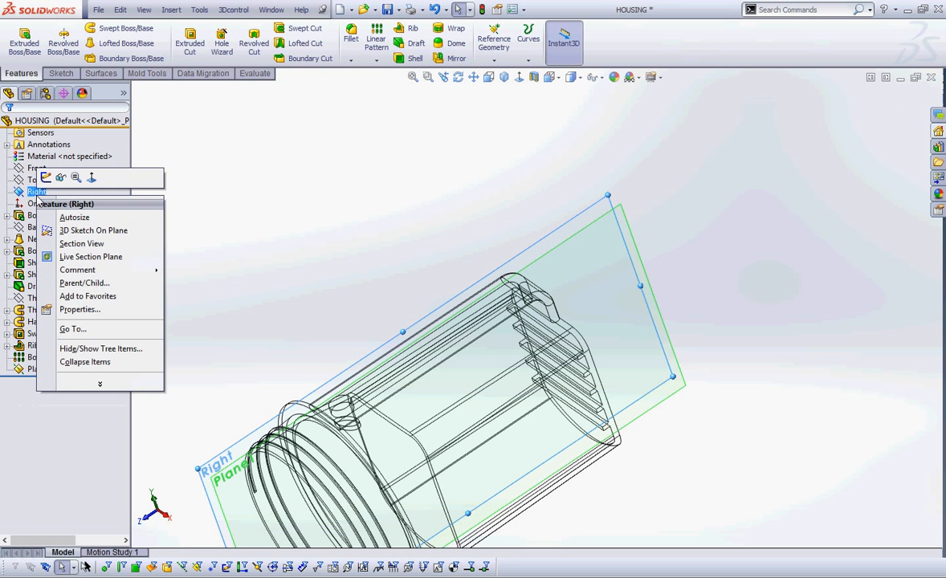
left_click(192, 321)
left_click(37, 368)
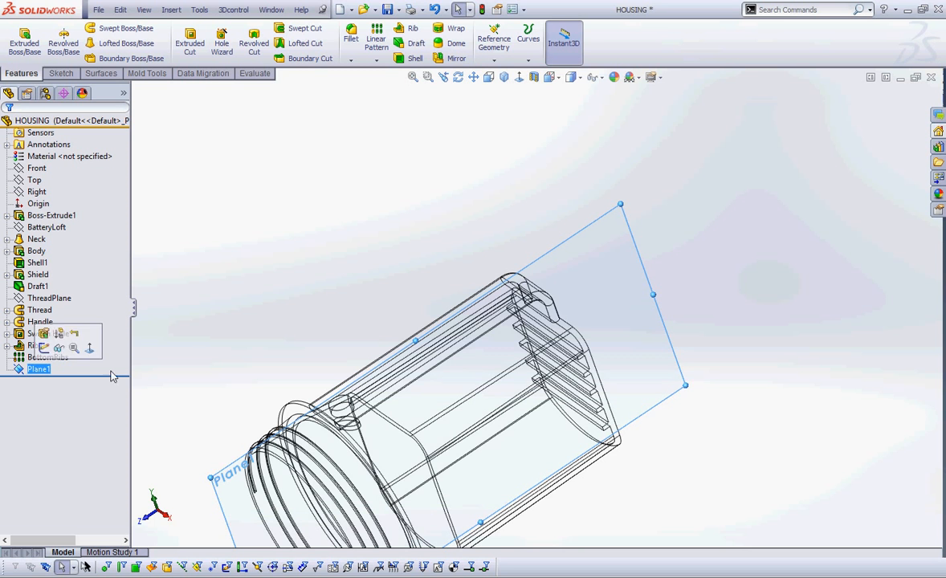
key("F2")
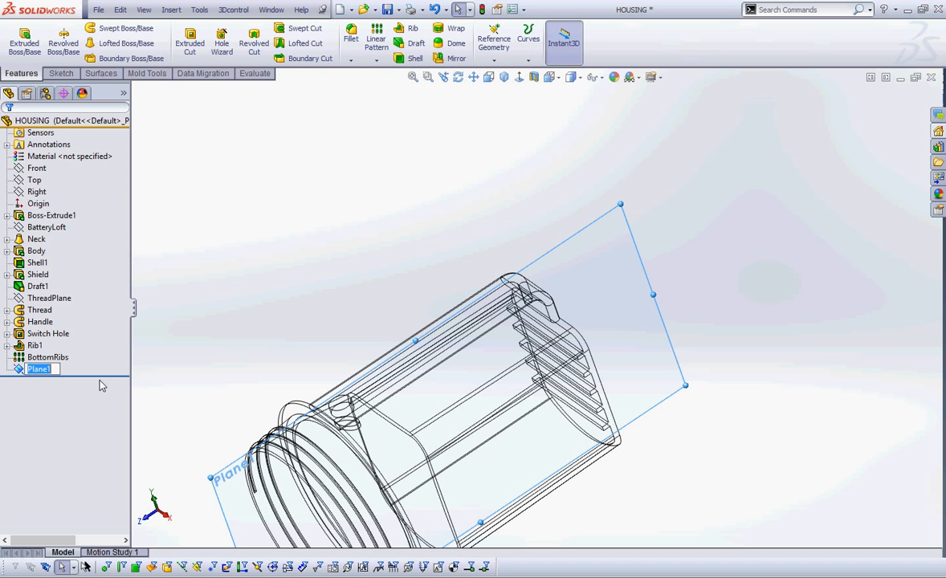
type("RibPlane")
key("Return")
Examine the vertex at the handle's curved end where RibPlane passes through
middle_click_drag(241, 370, 250, 347)
scroll(584, 332, "down", 5)
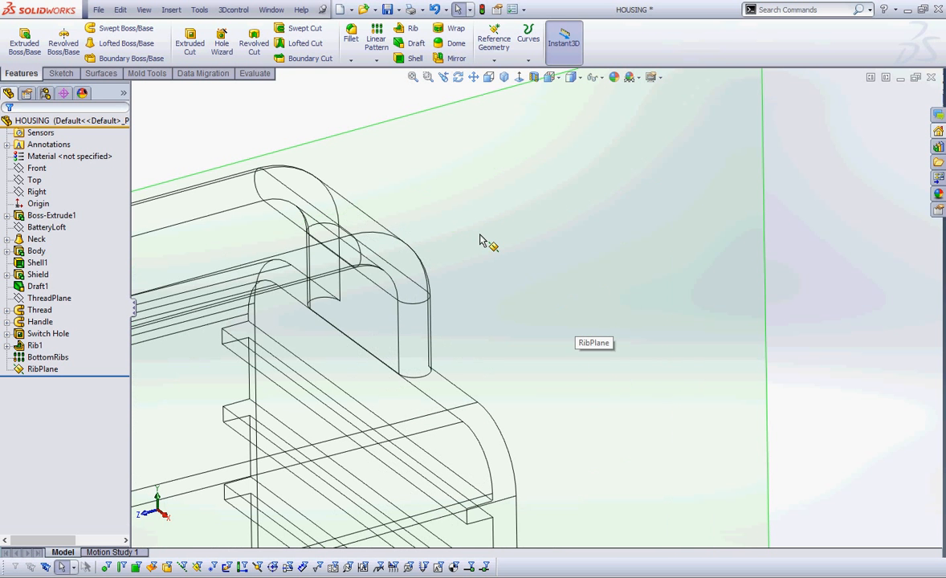
key("ctrl+2")
mouse_move(356, 228)
left_mouse_down()
mouse_move(363, 240)
mouse_move(345, 222)
left_mouse_up()
mouse_move(445, 191)
left_mouse_down()
mouse_move(384, 168)
mouse_move(362, 232)
left_mouse_up()
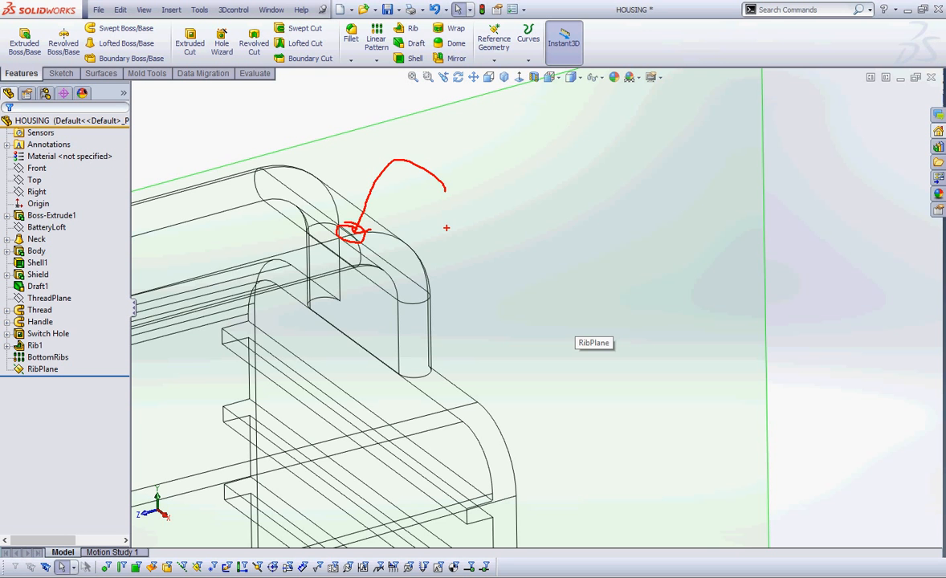
key("Escape")
Start a sketch on RibPlane and draw a horizontal line below the origin, from just short of the patterned ribs to the shield's edge
scroll(505, 175, "up", 3)
left_click(504, 184)
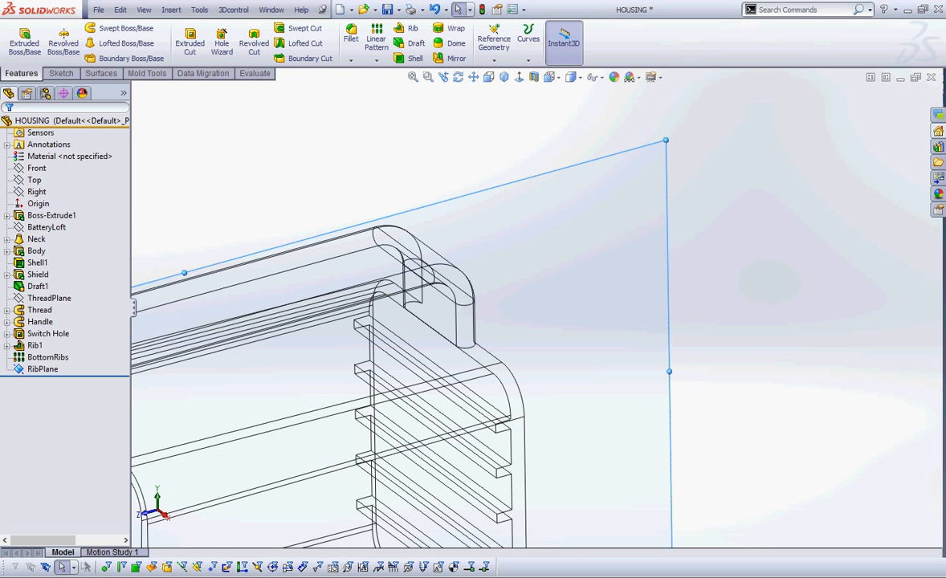
left_click(559, 142)
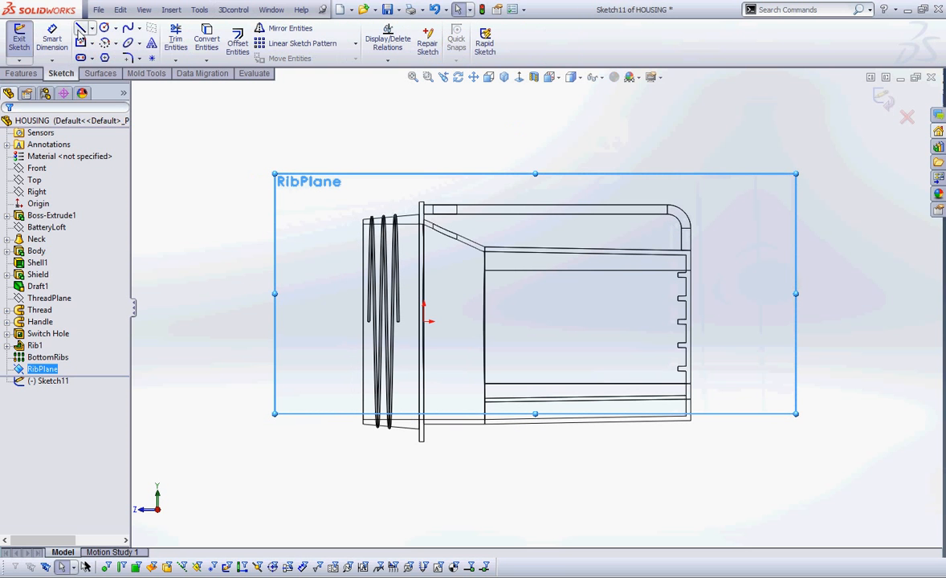
left_click(80, 28)
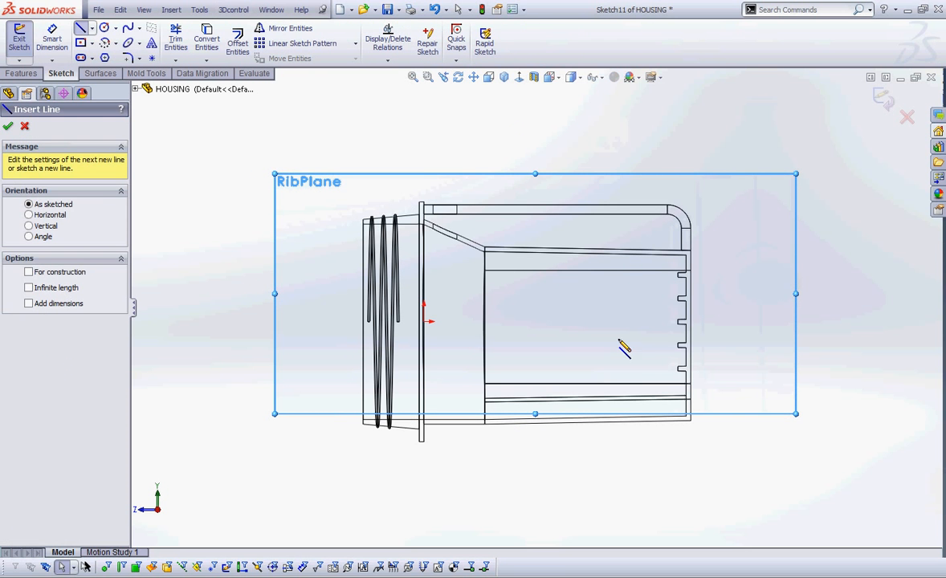
left_click(656, 356)
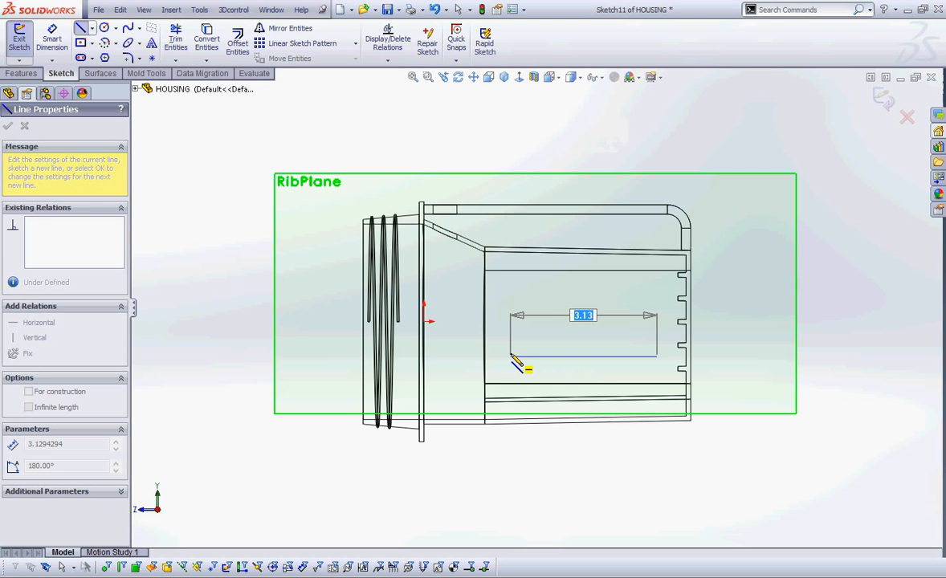
left_click(423, 357)
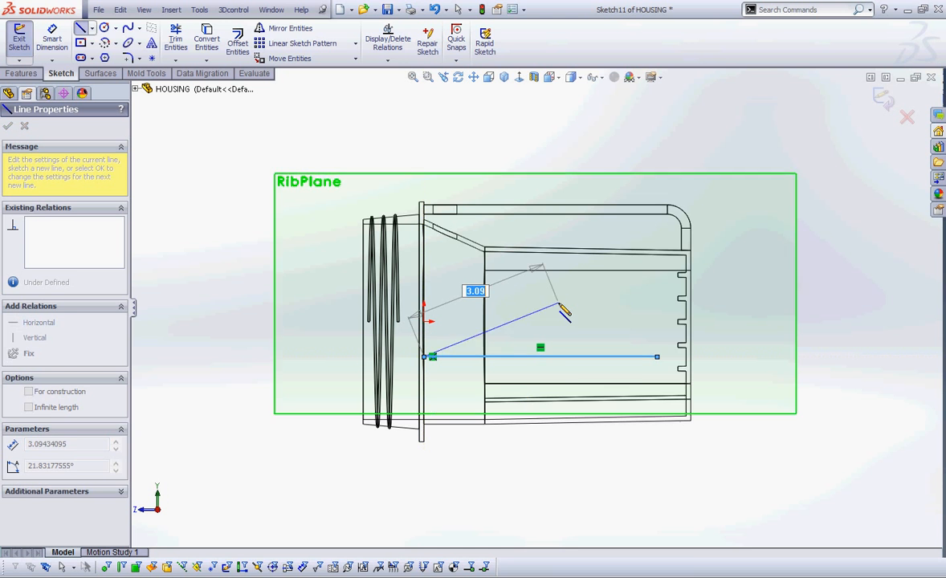
right_click(559, 257)
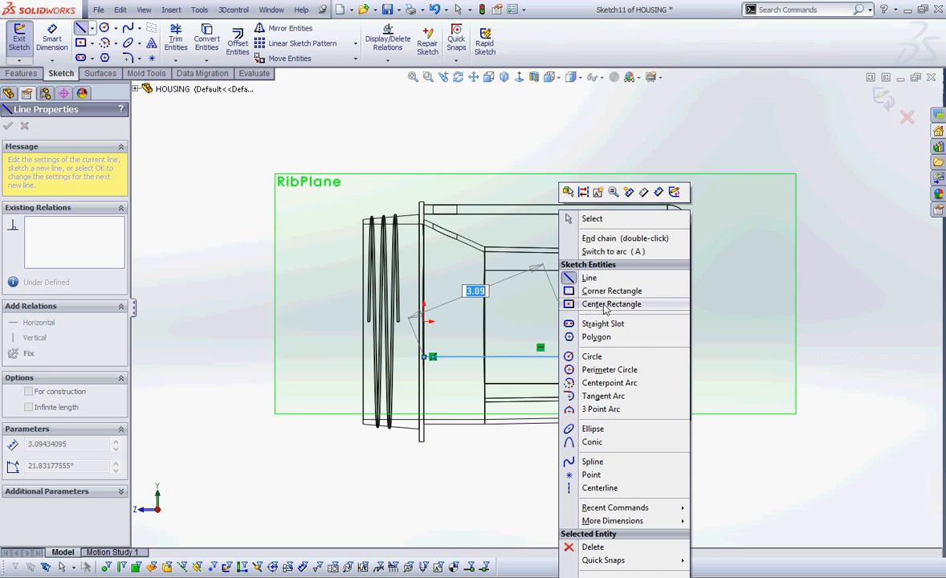
left_click(584, 217)
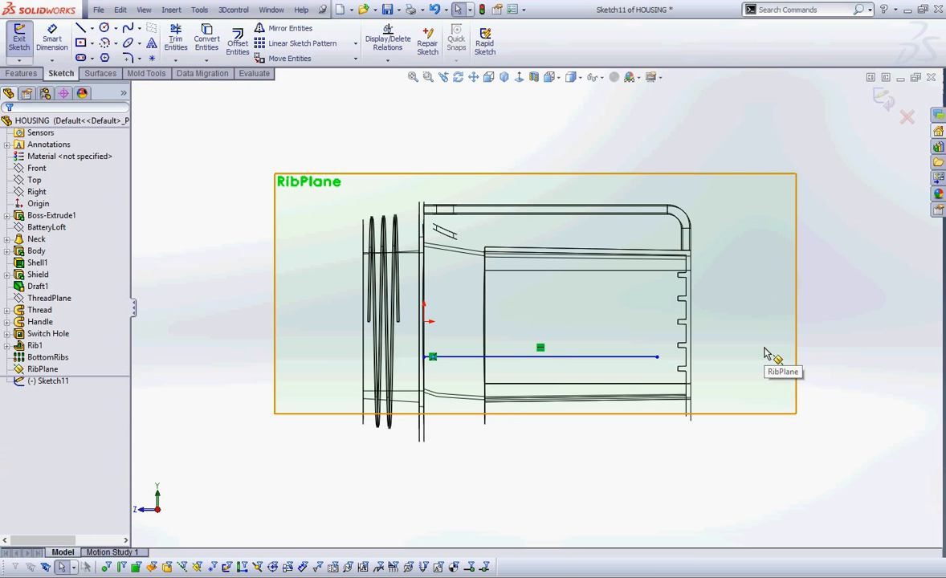
mouse_move(727, 349)
left_mouse_down()
mouse_move(701, 384)
mouse_move(703, 339)
left_mouse_up()
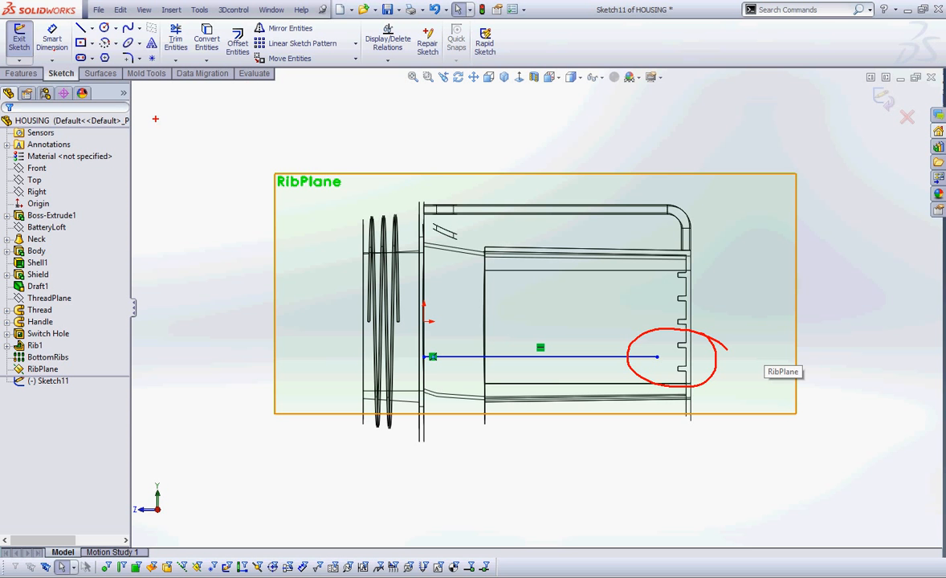
key("Escape")
Dimension the horizontal line 1.3 in below the origin
left_click(52, 38)
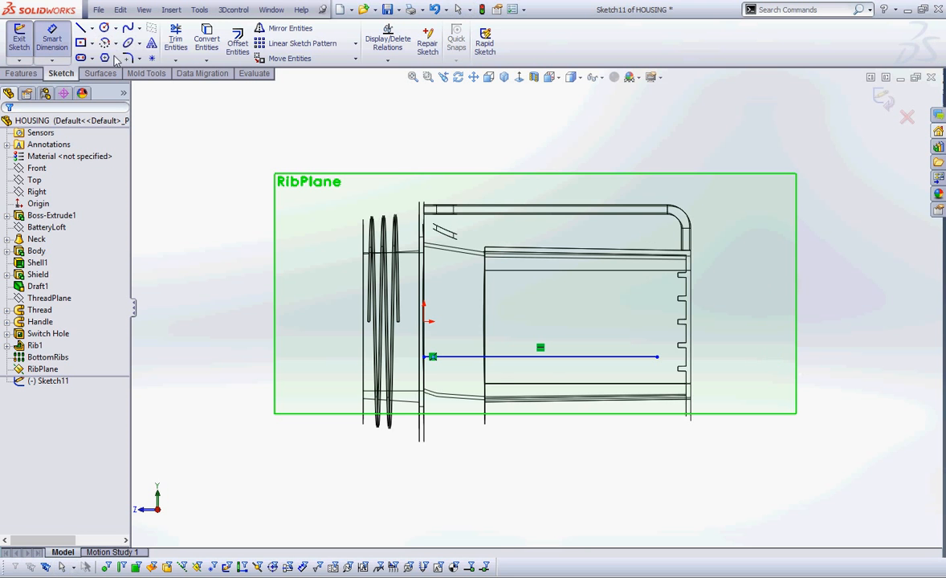
left_click(425, 321)
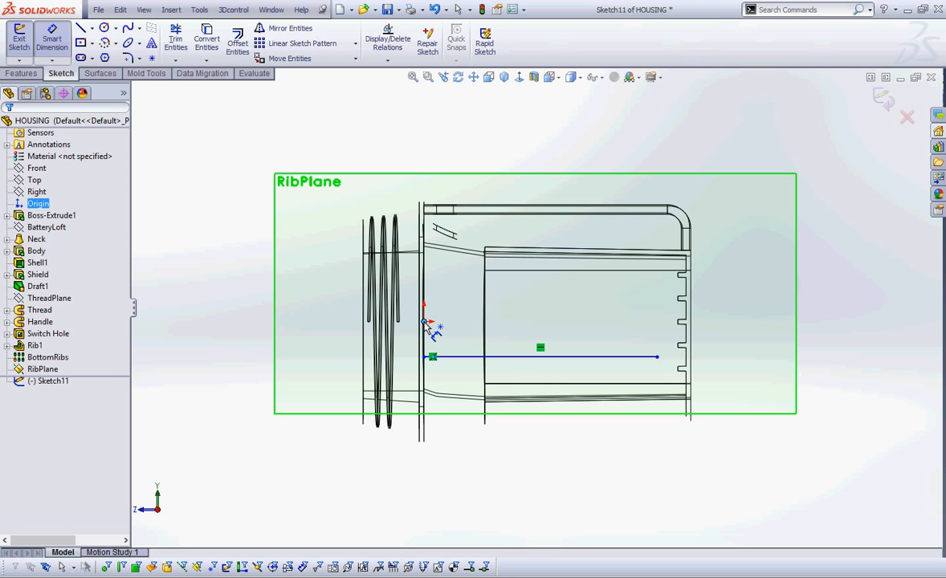
left_click(495, 358)
left_click(810, 299)
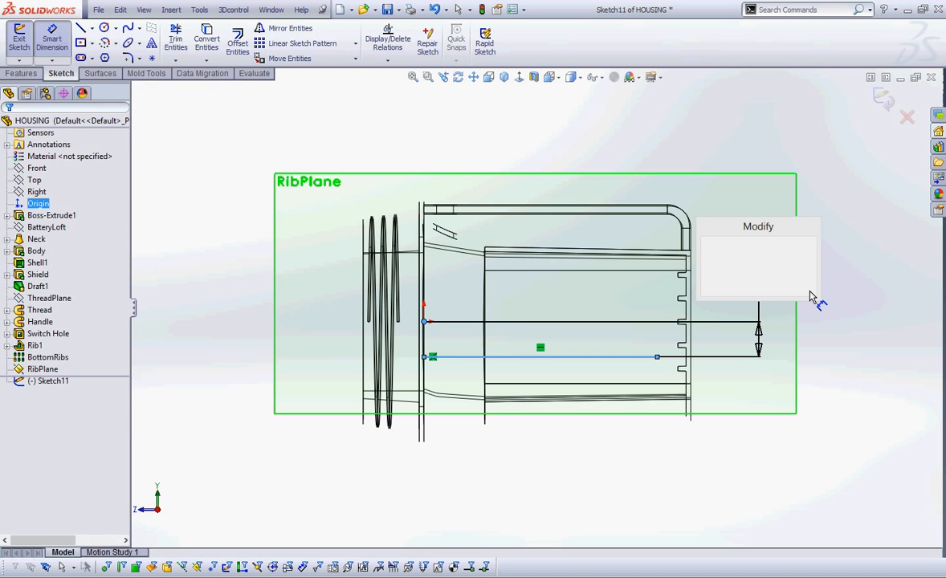
type("1.3")
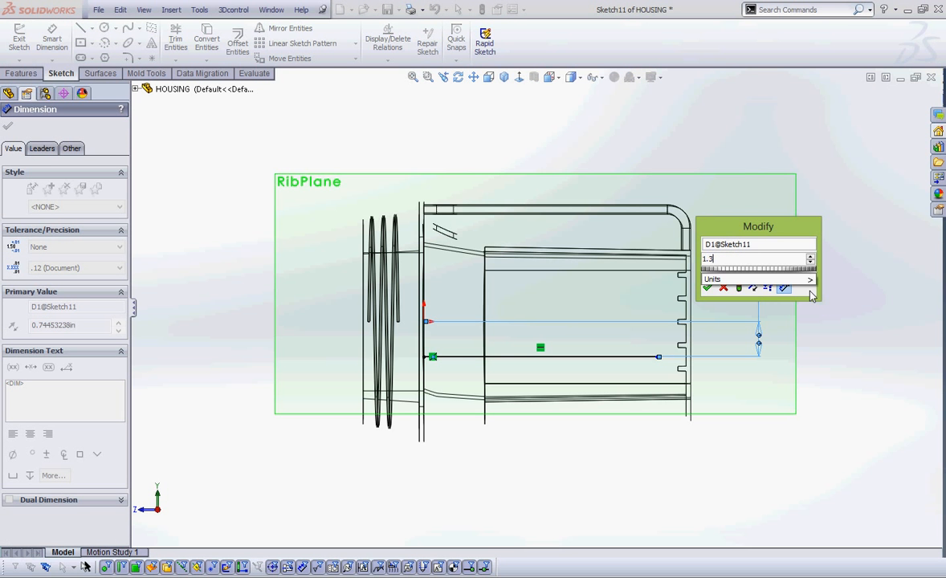
left_click(808, 279)
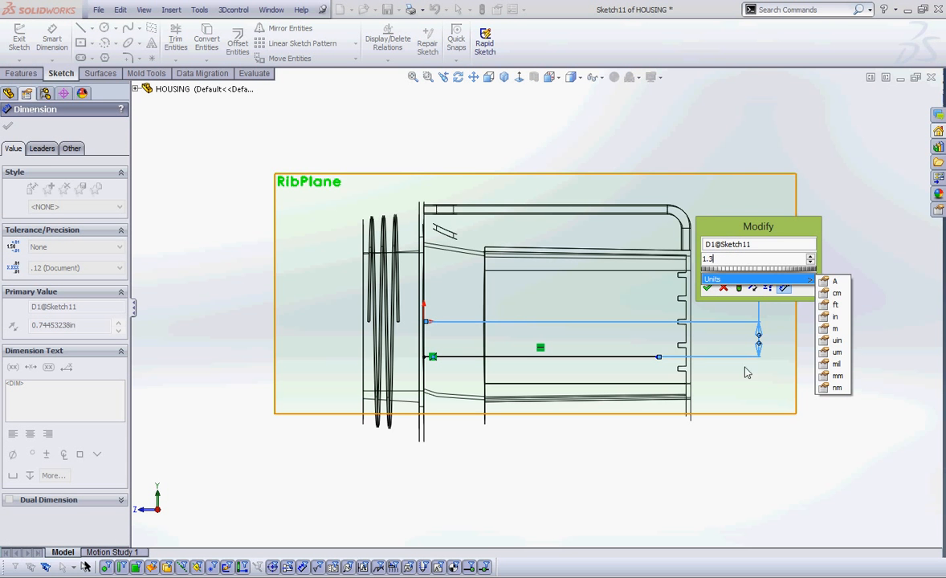
left_click(706, 289)
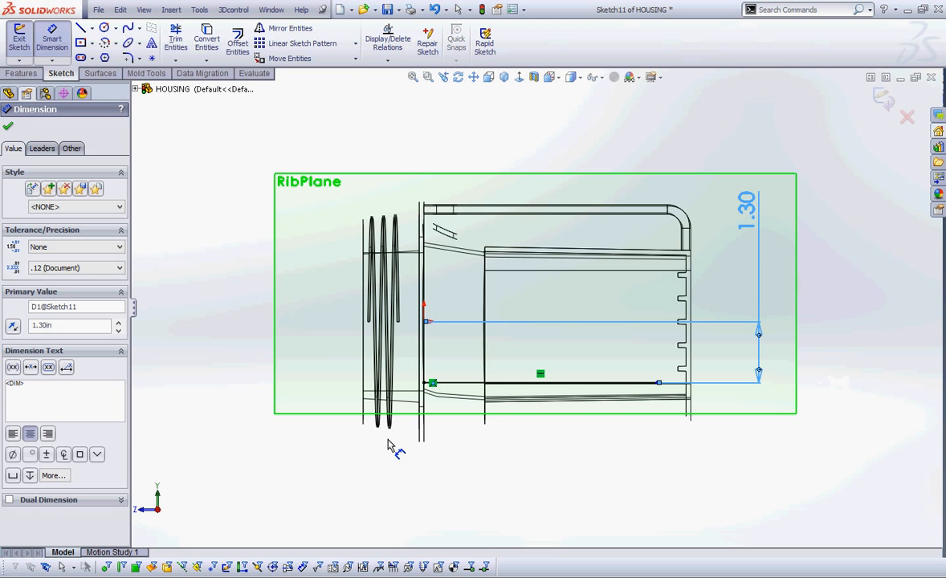
scroll(517, 390, "down", 6)
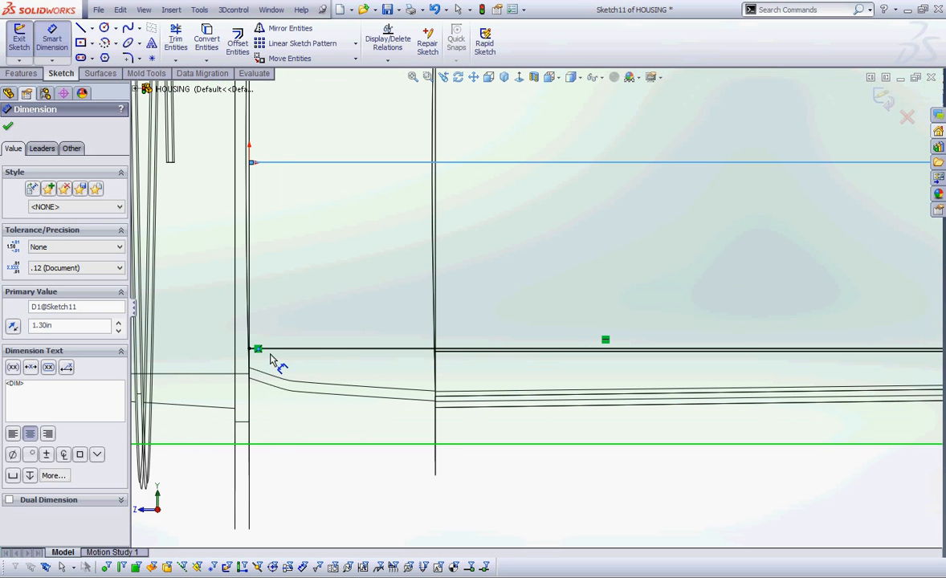
key("Escape")
right_click(258, 354)
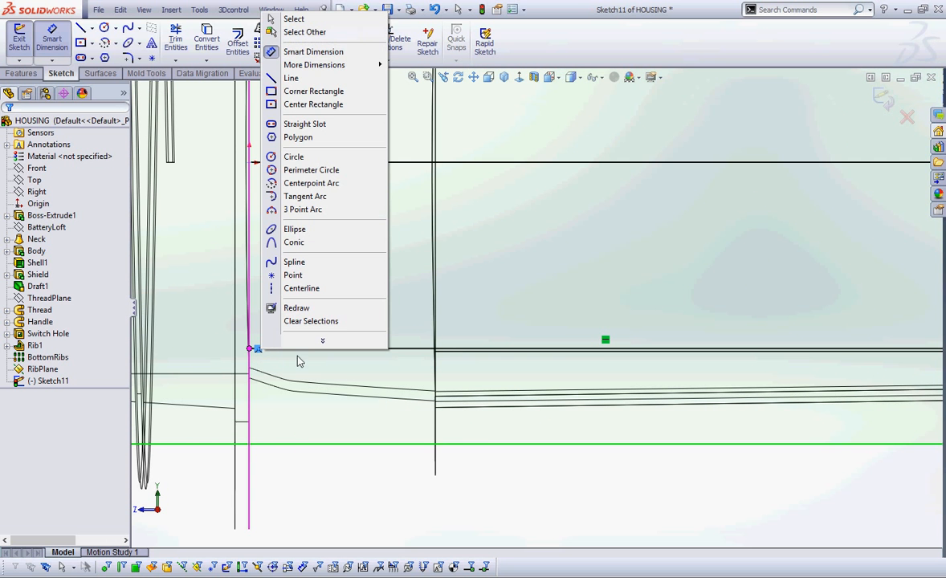
left_click(259, 352)
right_click(258, 351)
left_click(360, 126)
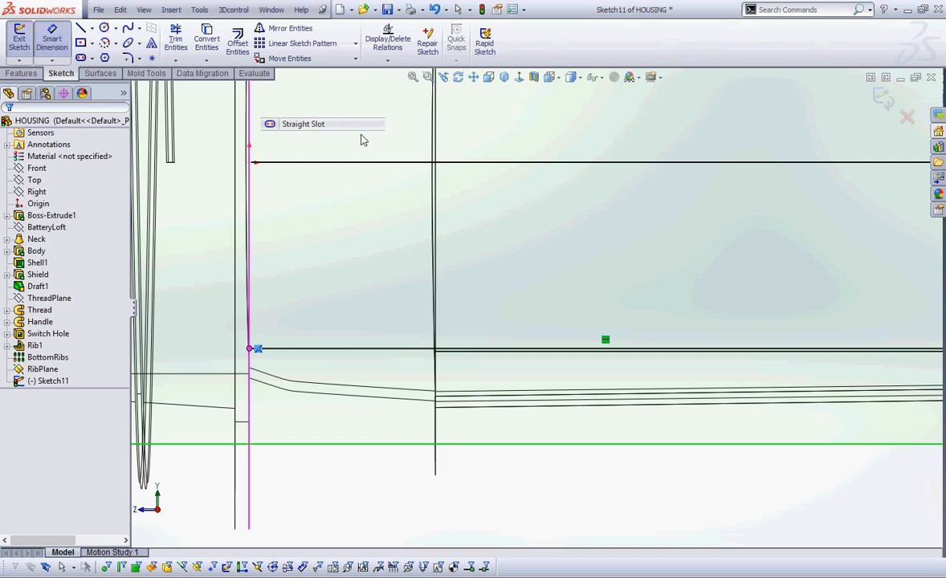
right_click(335, 265)
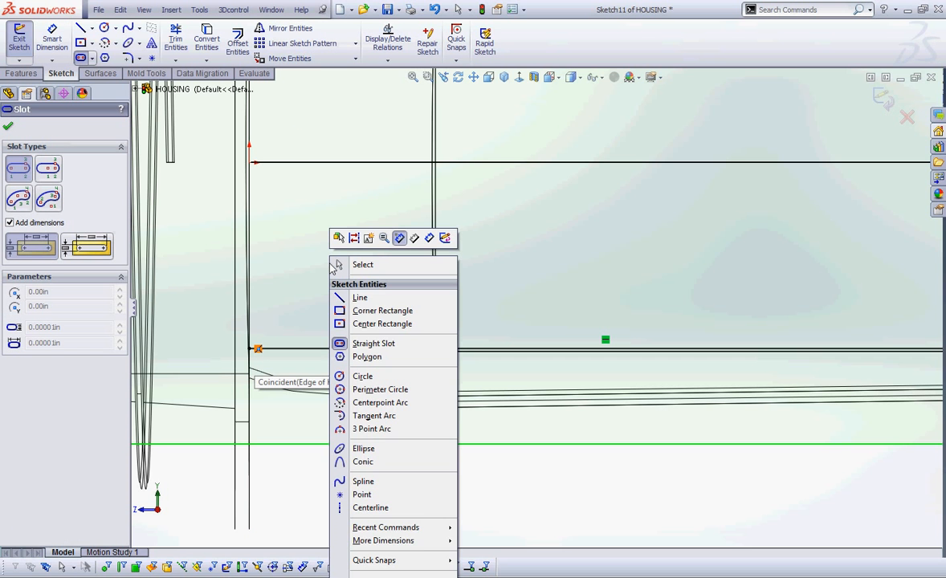
key("Escape")
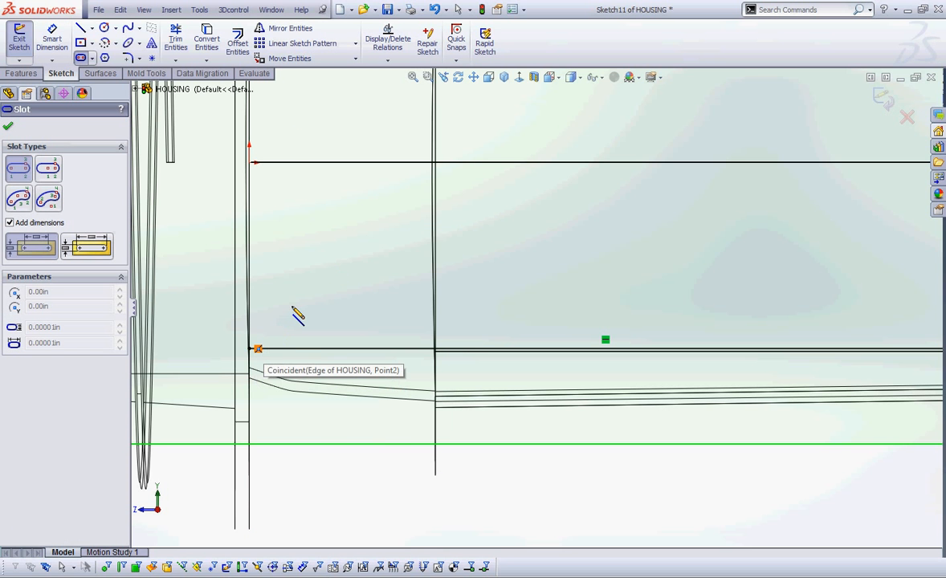
right_click(294, 305)
left_click(326, 252)
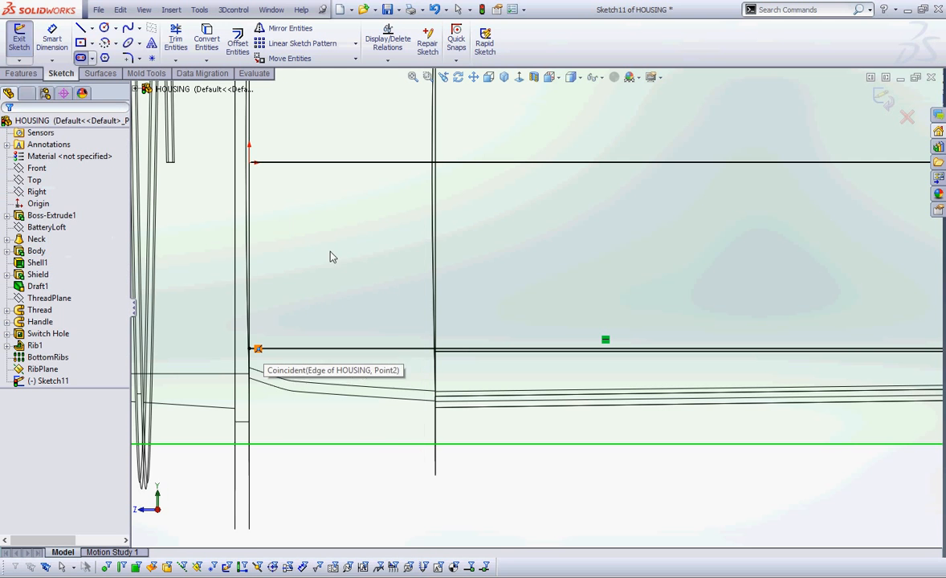
Delete the coincident relation at the line's shield-side endpoint and move that endpoint along the body to about X 1.61 in
right_click(258, 354)
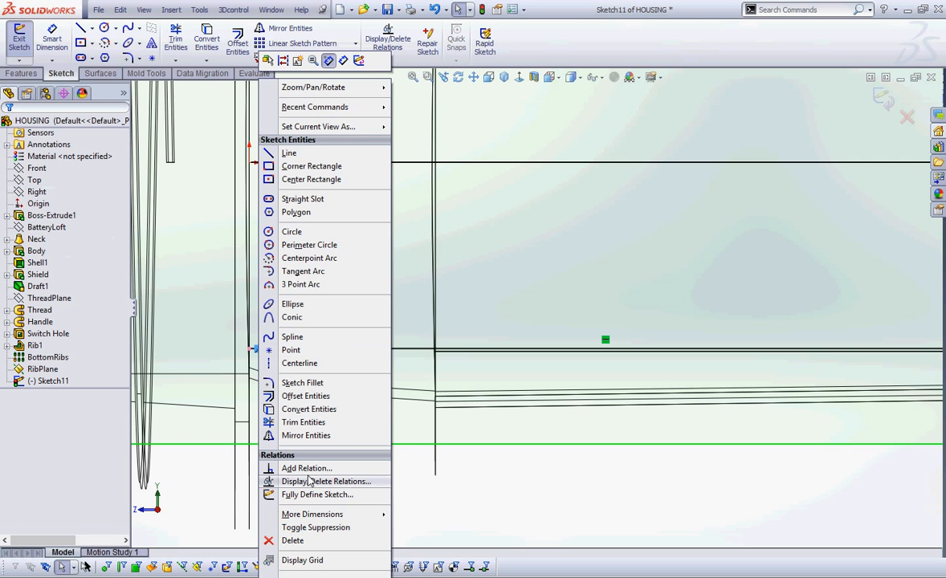
left_click(303, 539)
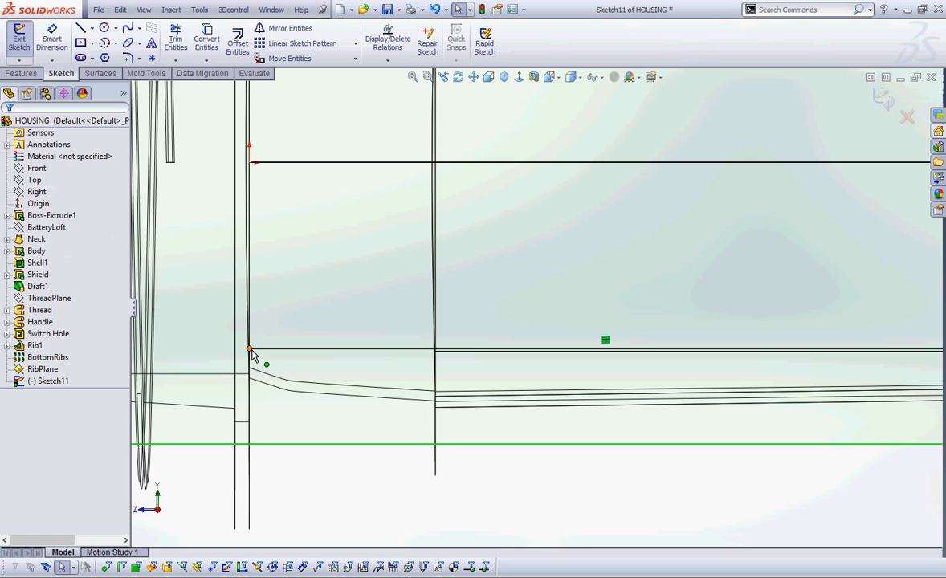
left_click_drag(250, 348, 480, 348)
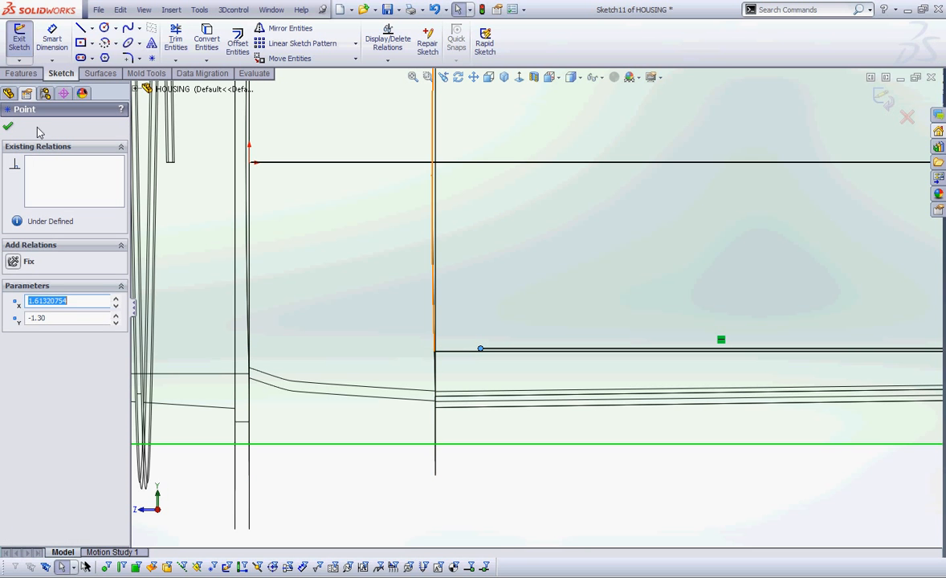
left_click(7, 127)
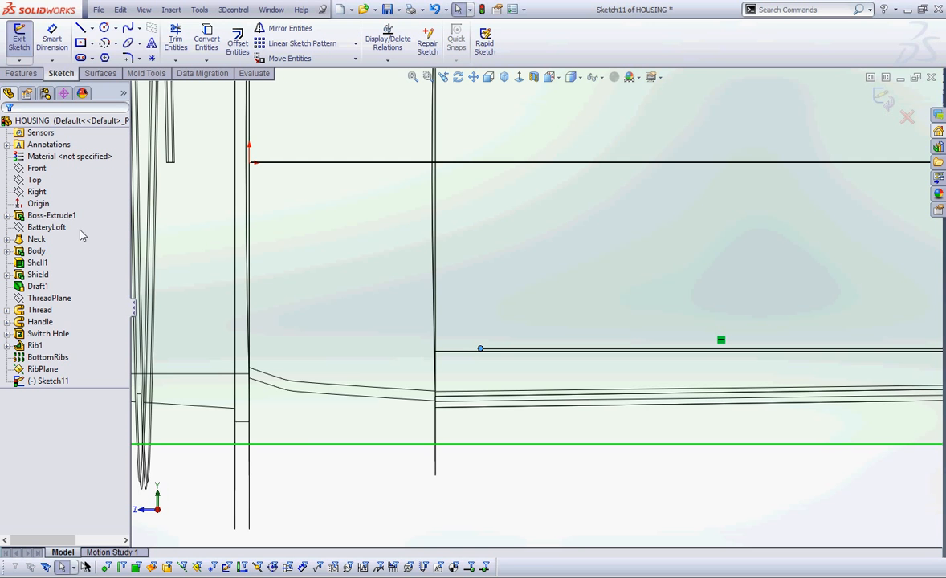
Show the BatteryLoft reference plane
left_click(41, 228)
right_click(40, 230)
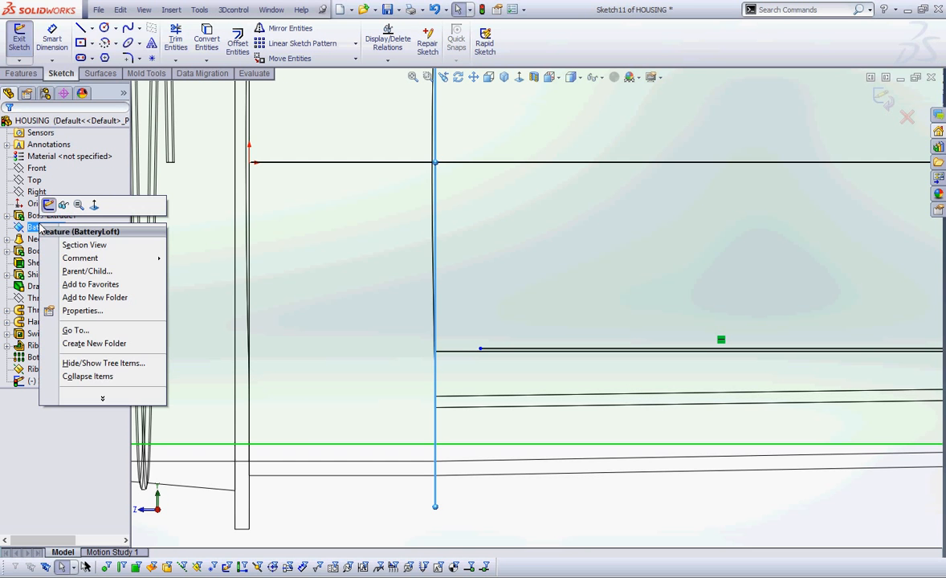
left_click(64, 205)
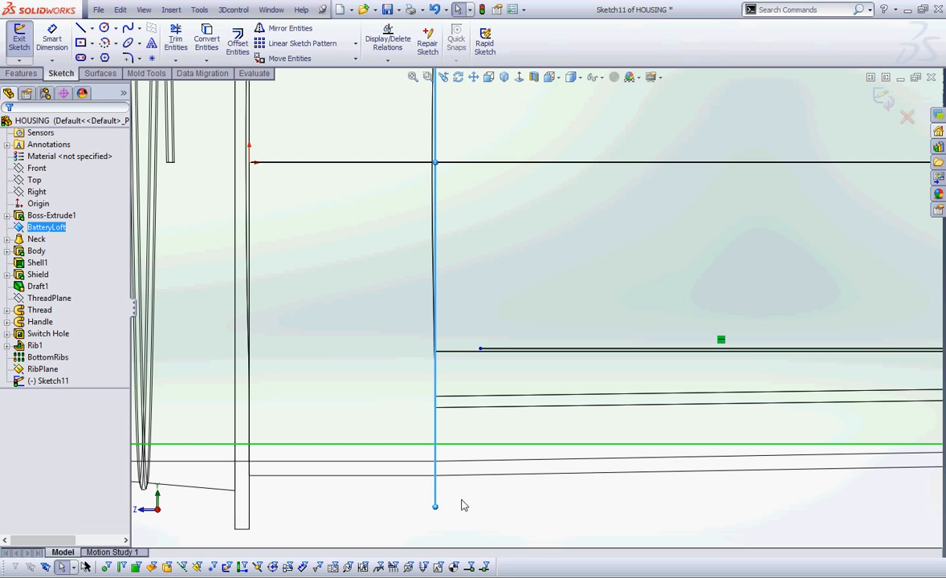
mouse_move(496, 332)
left_mouse_down()
mouse_move(482, 355)
mouse_move(485, 333)
left_mouse_up()
left_click_drag(504, 486, 438, 503)
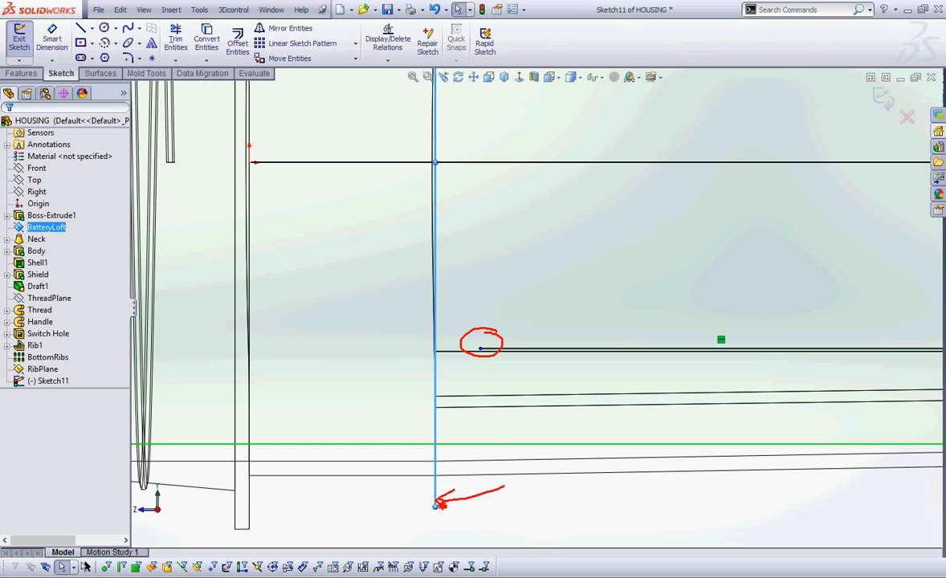
Add a coincident relation between the line's freed endpoint and the BatteryLoft plane
left_click(386, 63)
left_click(408, 86)
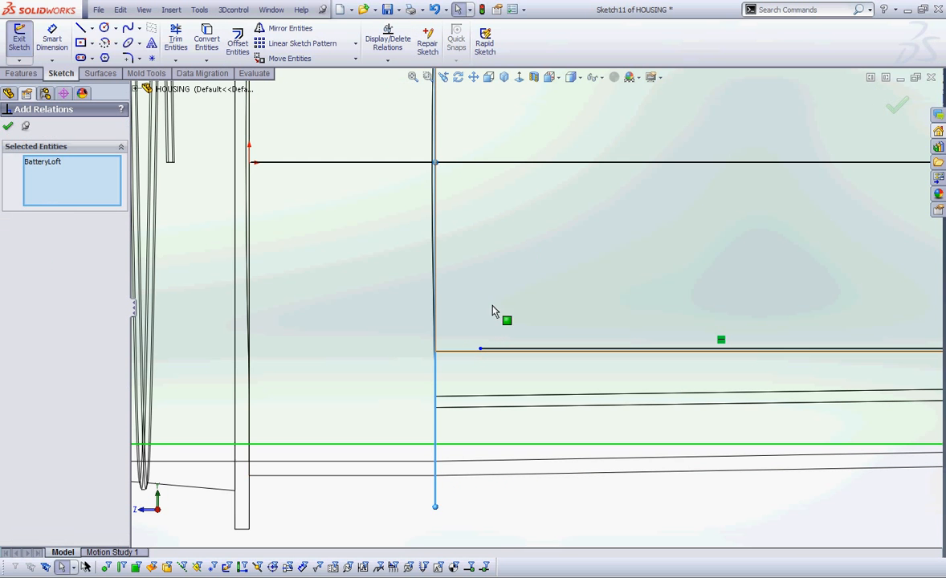
left_click(480, 349)
left_click(435, 494)
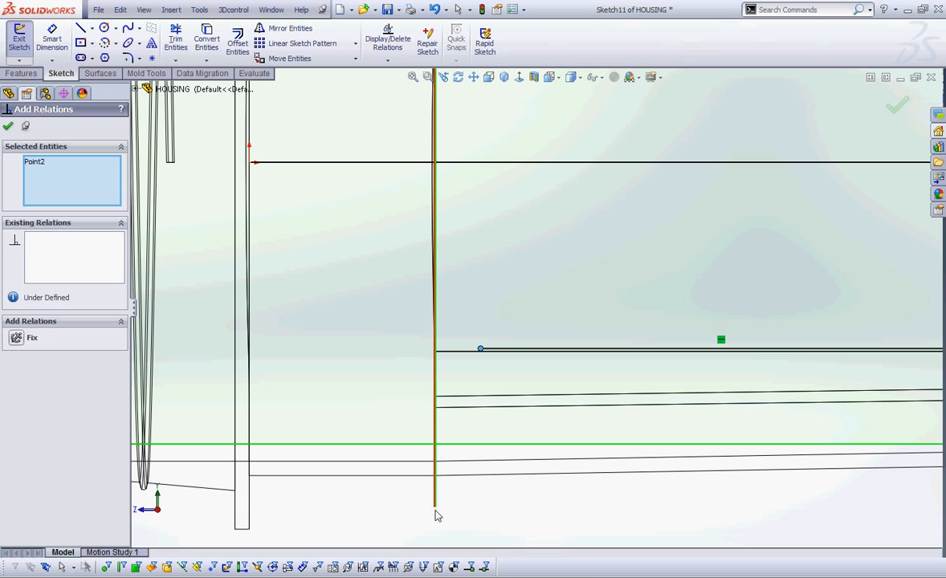
scroll(391, 465, "up", 3)
scroll(389, 446, "up", 4)
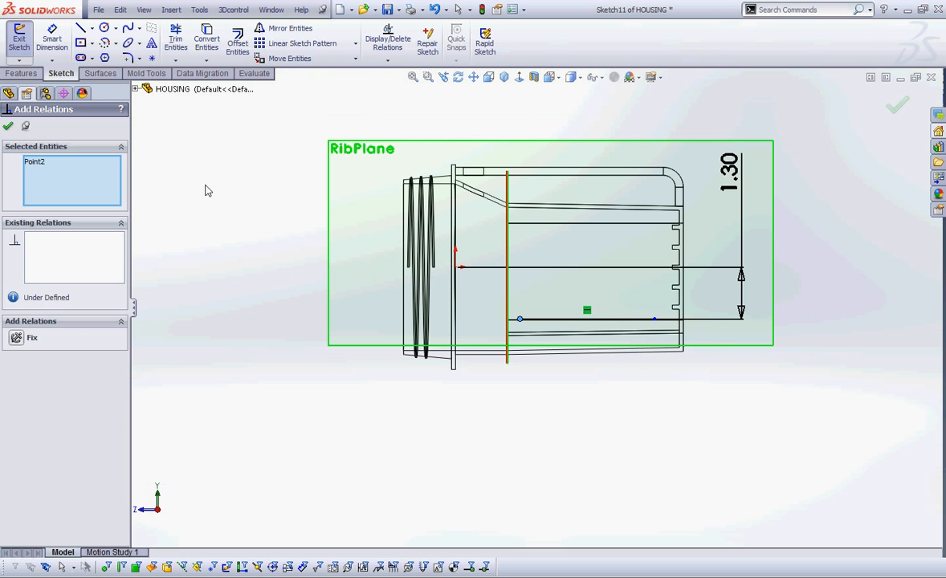
left_click(136, 89)
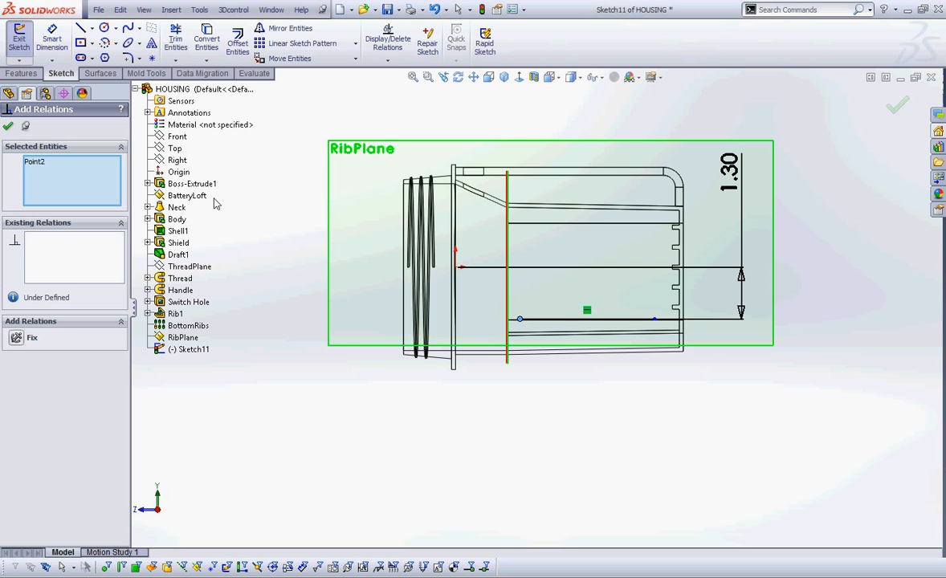
left_click(183, 198)
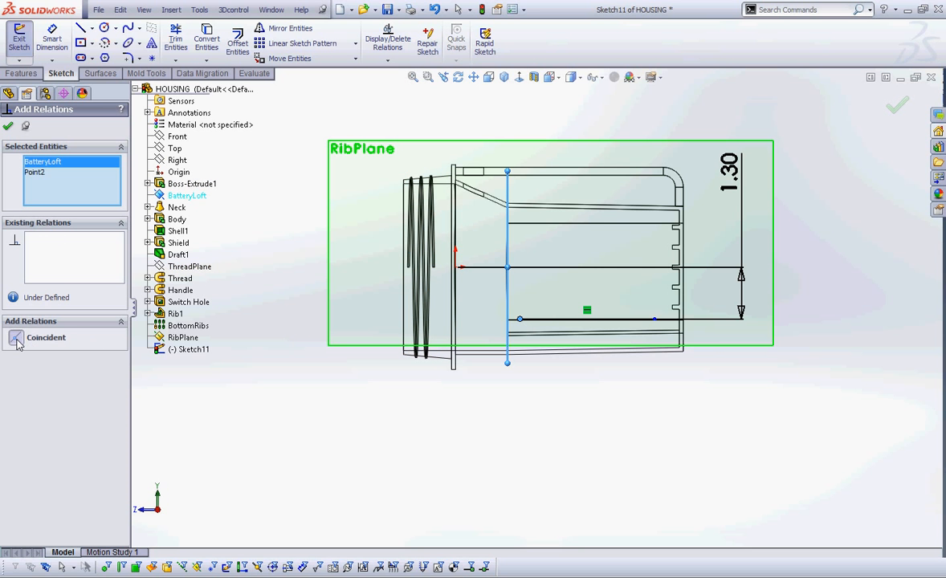
left_click(16, 338)
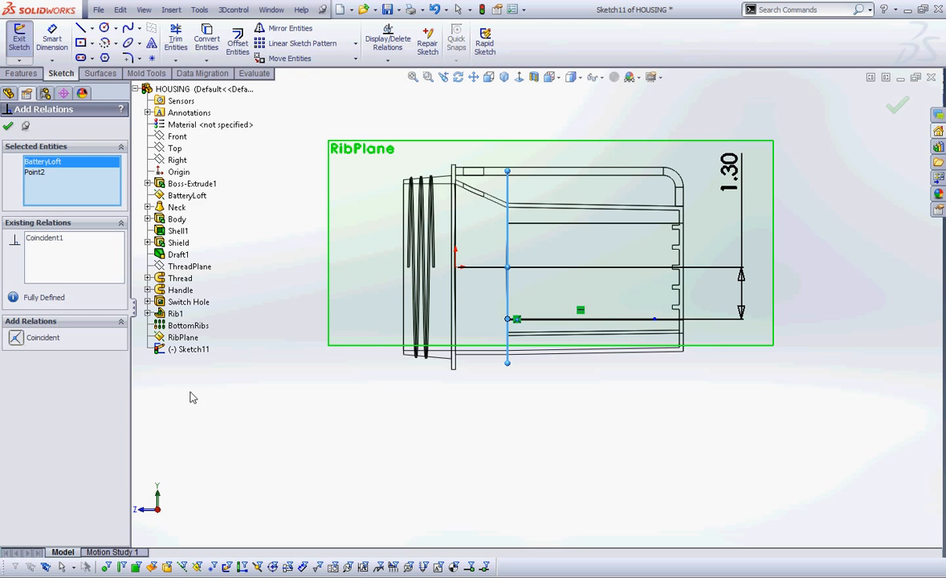
Draw a tangent arc from the horizontal line's endpoint on the BatteryLoft plane, curving downward to the thread side of the shield
left_click(8, 129)
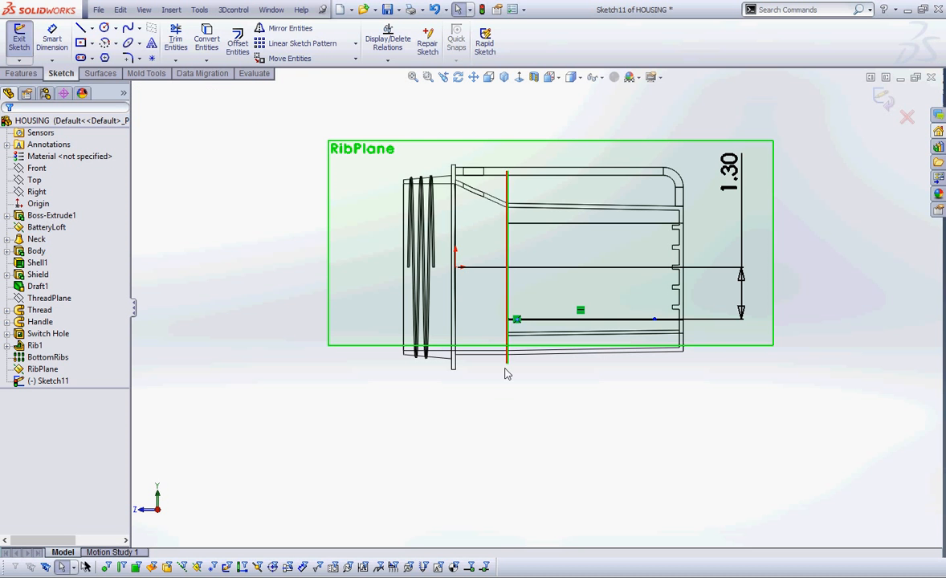
scroll(499, 376, "down", 3)
scroll(498, 376, "down", 3)
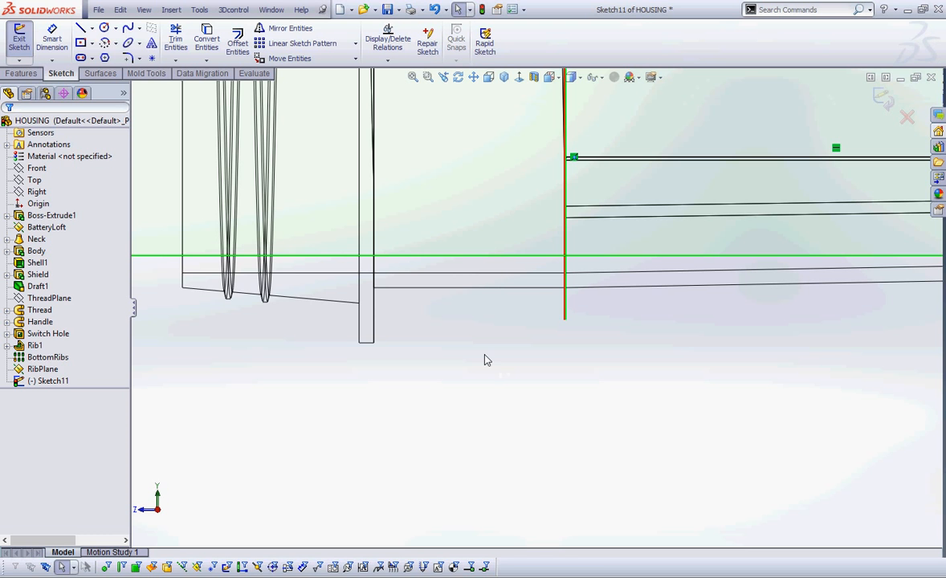
left_click(116, 44)
left_click(138, 71)
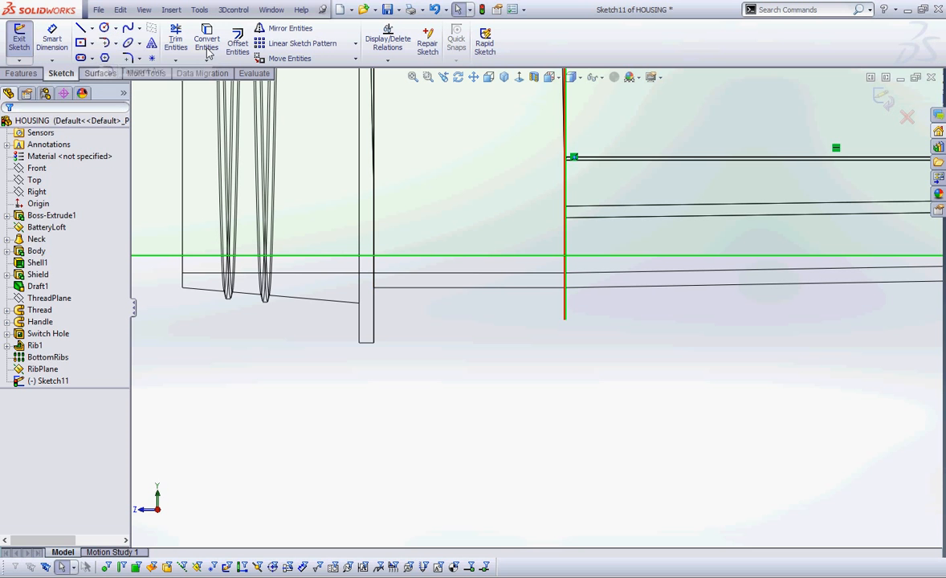
left_click(573, 157)
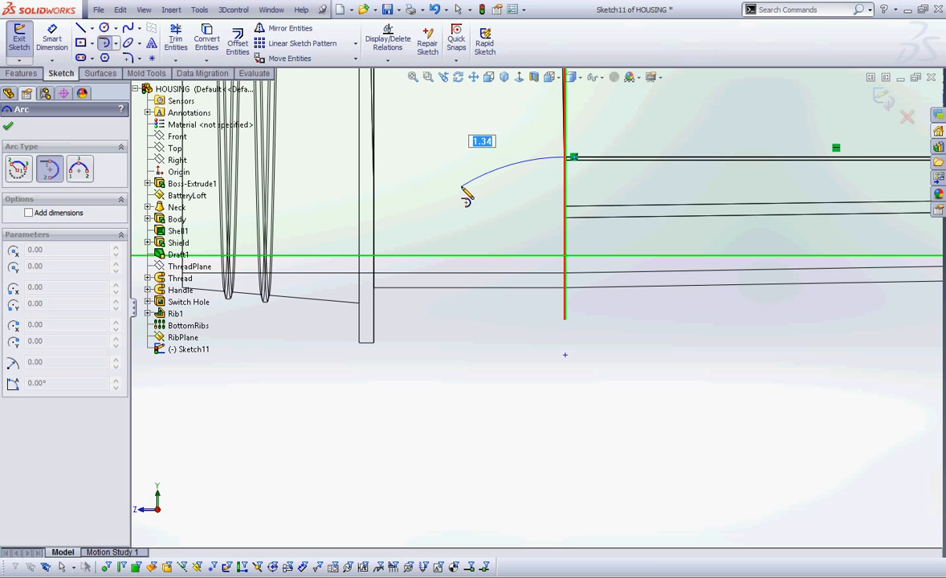
left_click(346, 242)
right_click(345, 242)
left_click(399, 256)
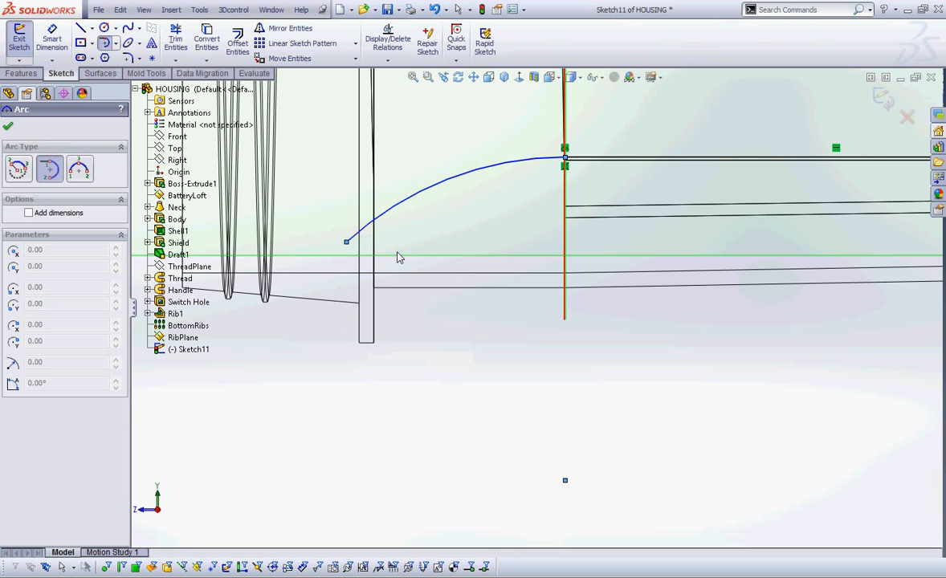
Add an intersection relation between the arc's free endpoint, the shield's thread-side edge and the shell's lower inner silhouette edge
left_click(388, 59)
left_click(405, 84)
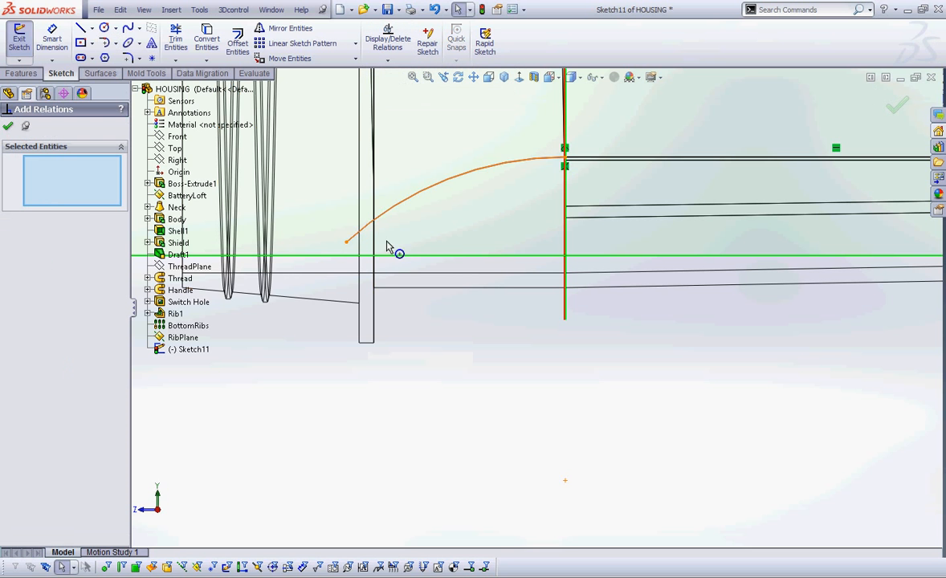
left_click(345, 242)
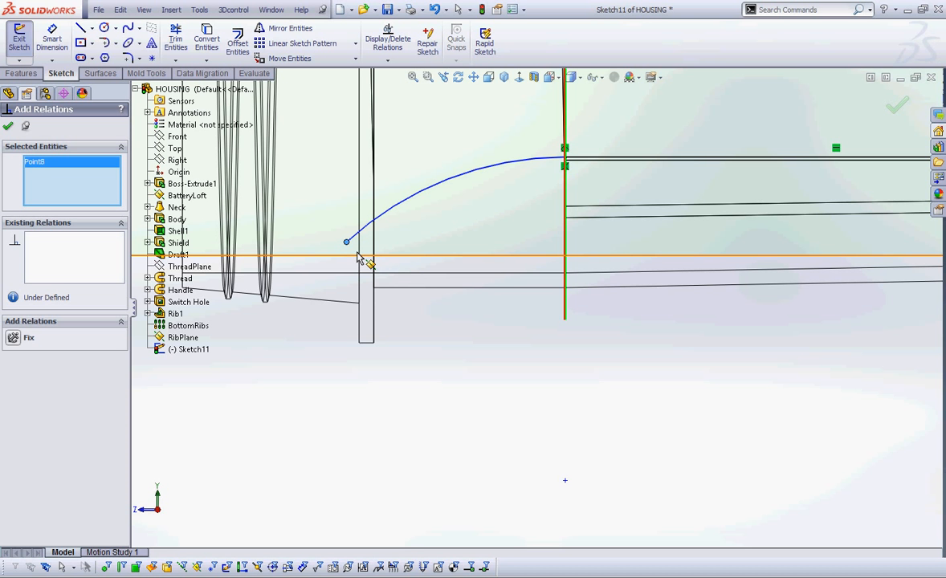
key("z")
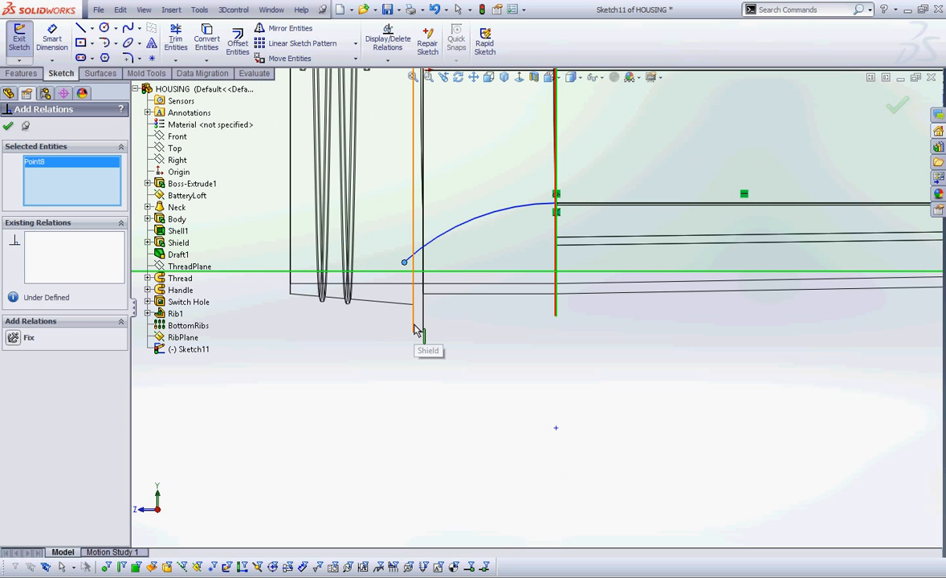
left_click(414, 328)
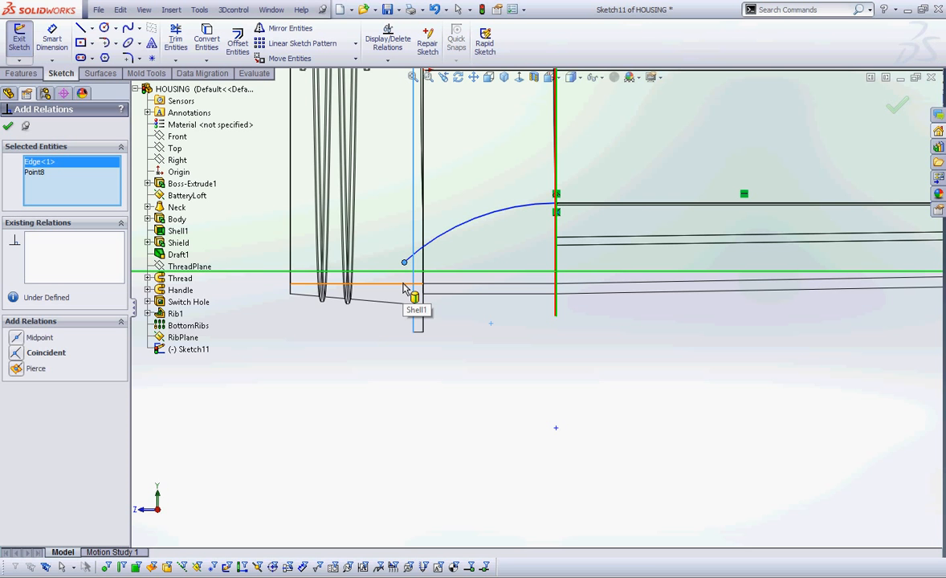
left_click(404, 288)
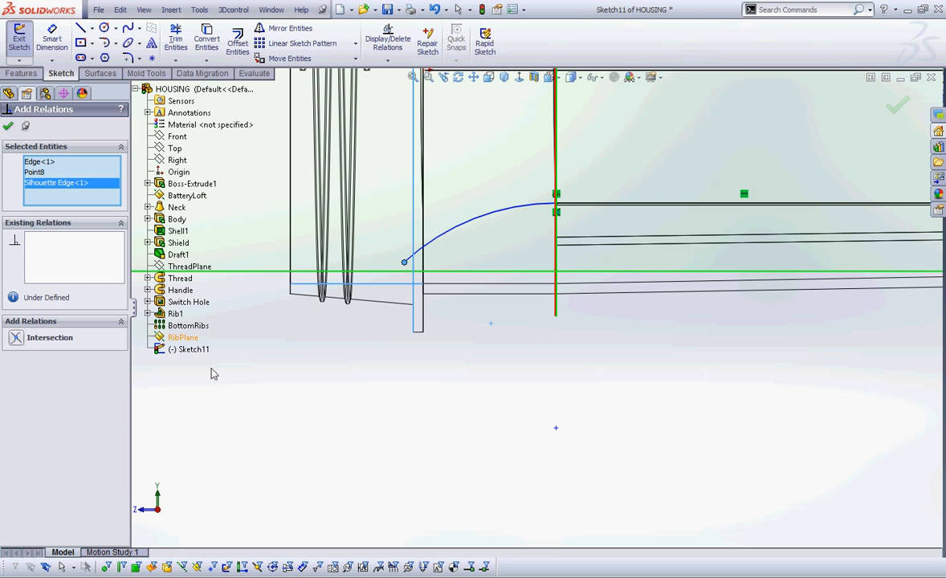
mouse_move(423, 257)
left_mouse_down()
mouse_move(418, 265)
mouse_move(417, 253)
left_mouse_up()
mouse_move(358, 216)
left_mouse_down()
mouse_move(365, 231)
mouse_move(397, 232)
mouse_move(400, 246)
mouse_move(354, 278)
left_mouse_up()
mouse_move(20, 183)
left_mouse_down()
mouse_move(86, 183)
mouse_move(8, 167)
mouse_move(39, 199)
left_mouse_up()
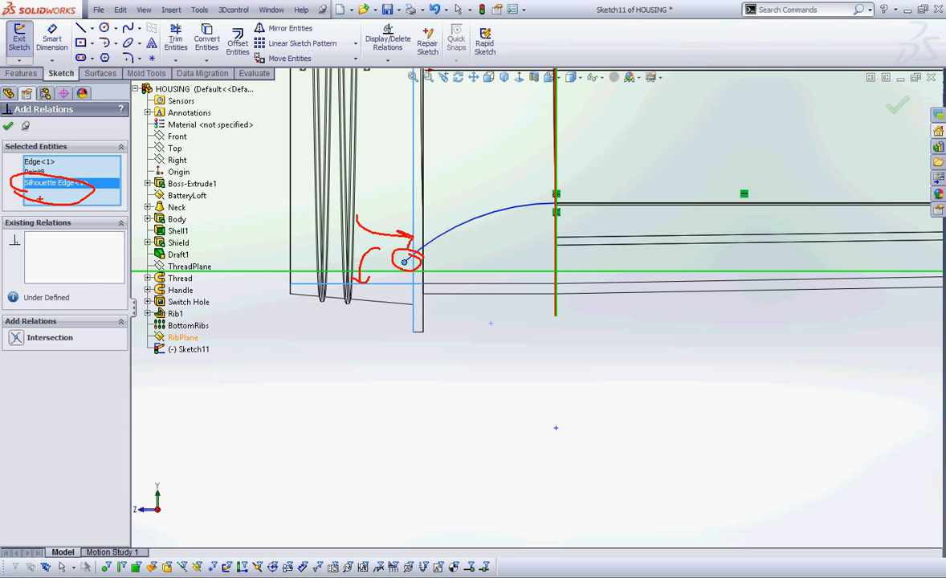
key("Escape")
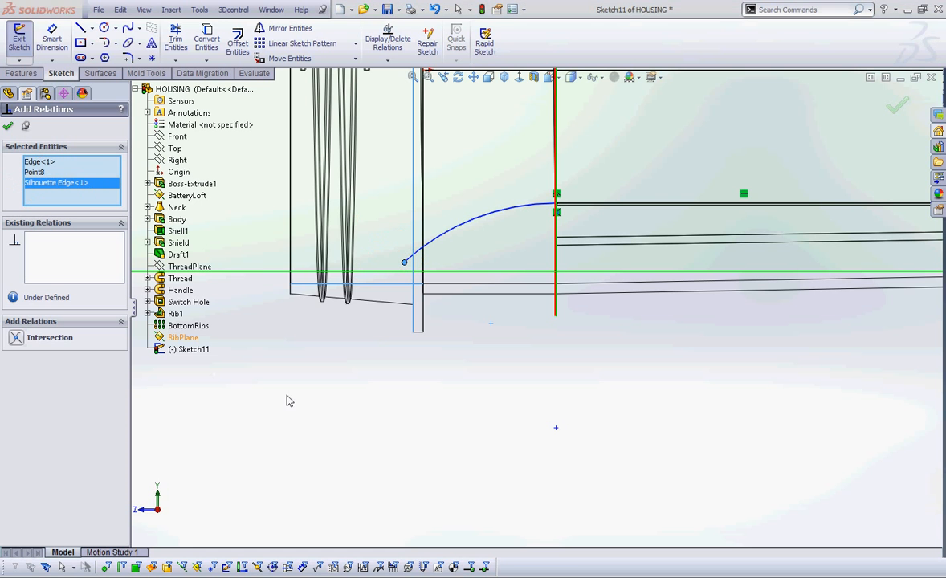
left_click(16, 337)
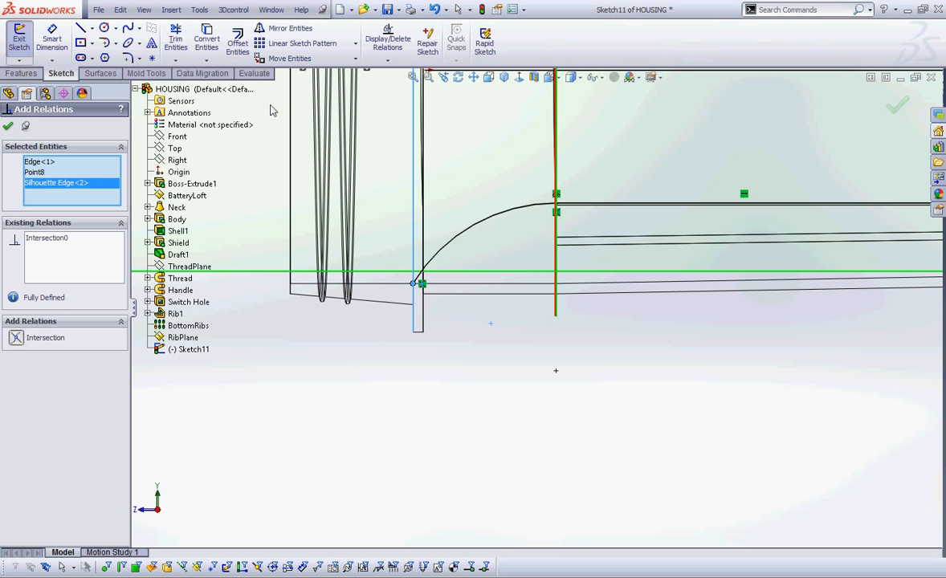
Undo the intersection relation and the tangent arc
left_click(436, 8)
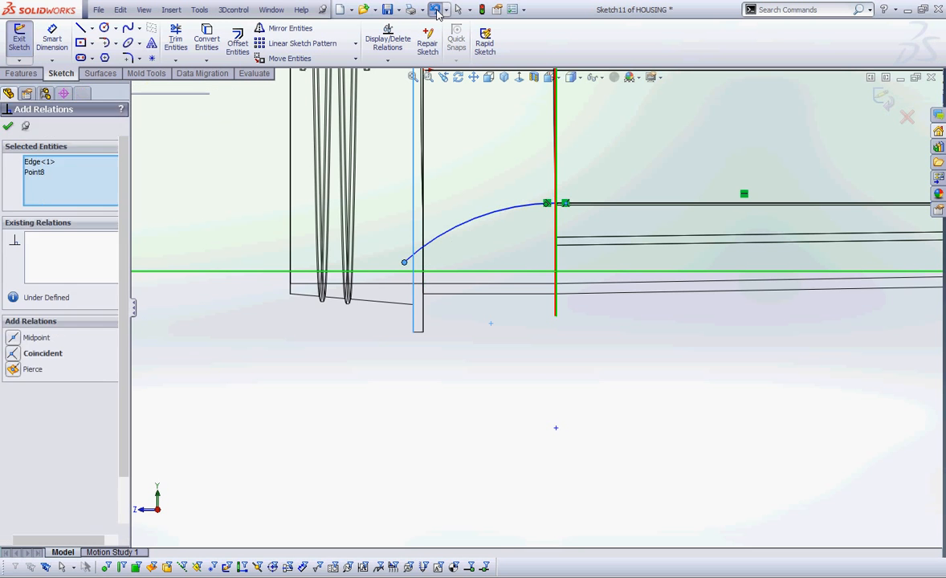
left_click(436, 9)
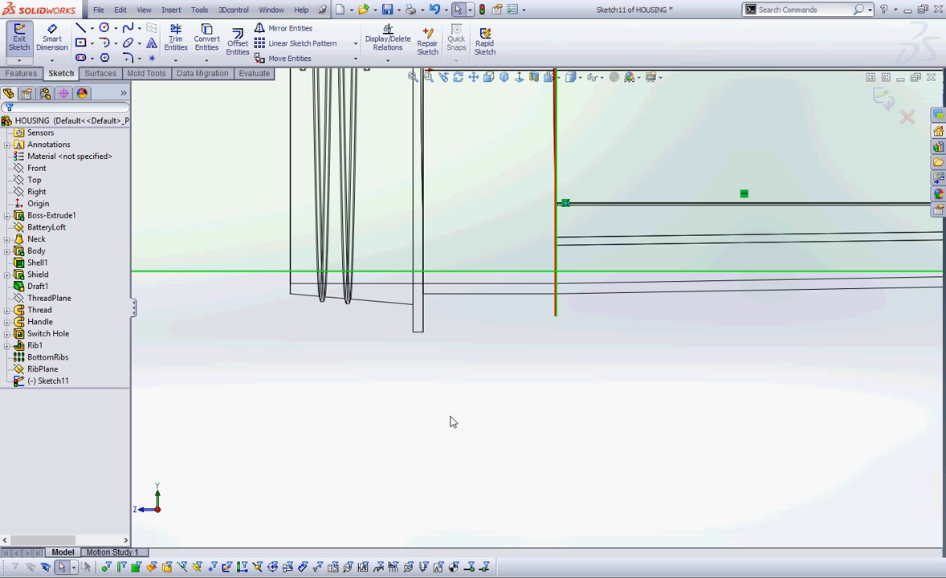
Redraw the tangent arc from the line's BatteryLoft endpoint down to just past the shield's thread-side edge
left_click(107, 46)
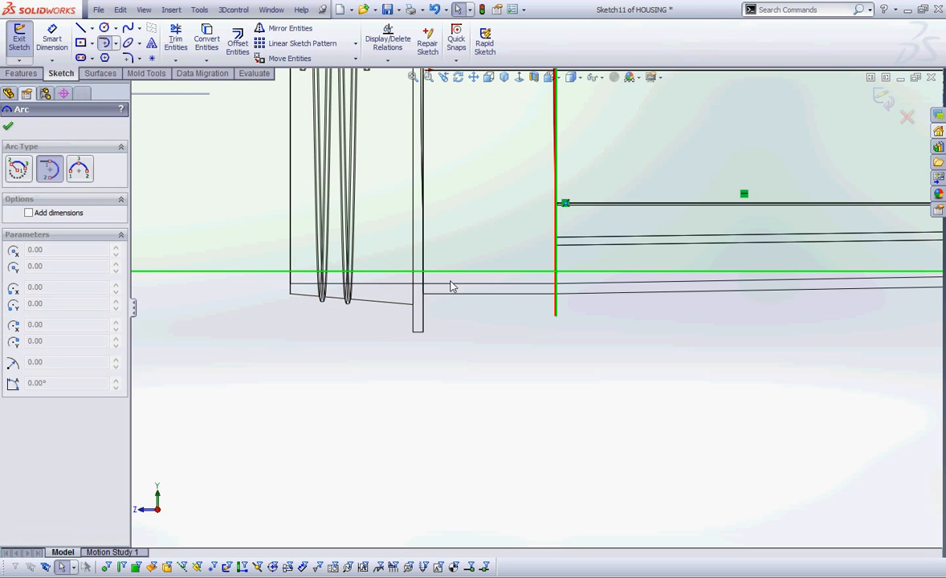
left_click(560, 204)
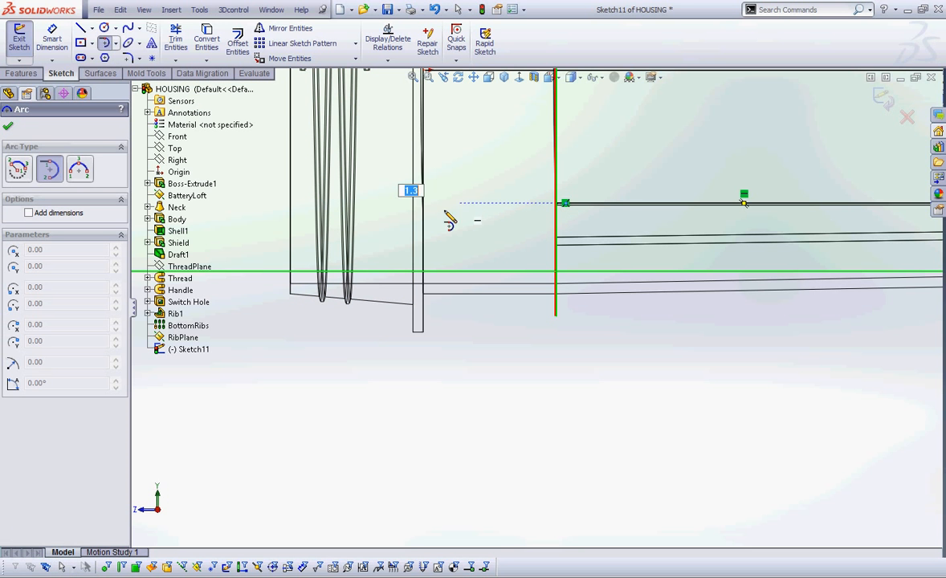
left_click(396, 262)
right_click(363, 239)
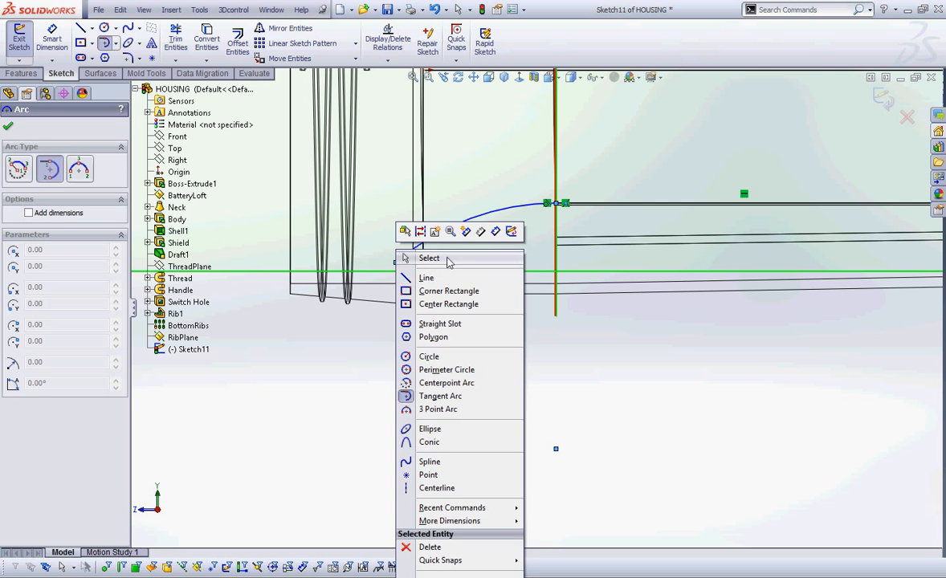
left_click(414, 244)
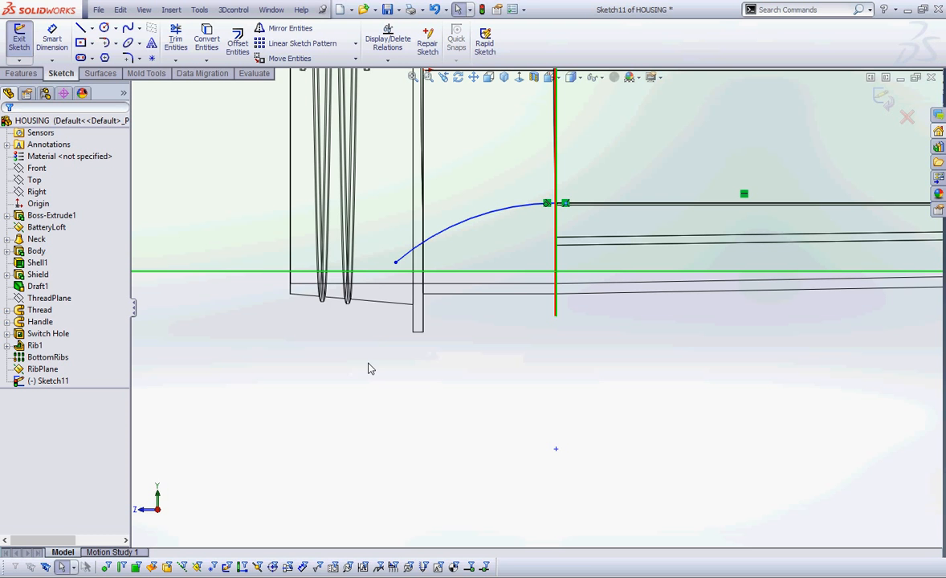
left_click(382, 264)
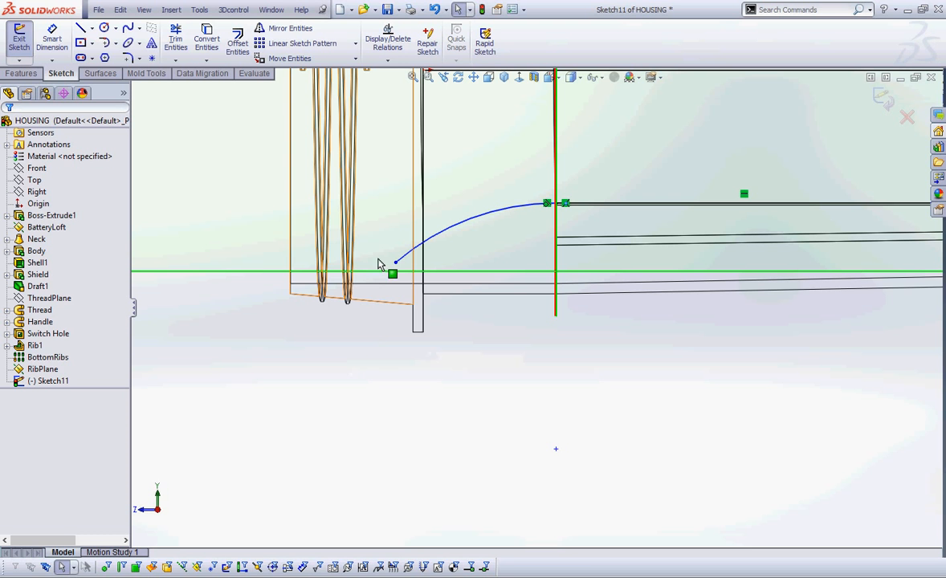
left_click(388, 63)
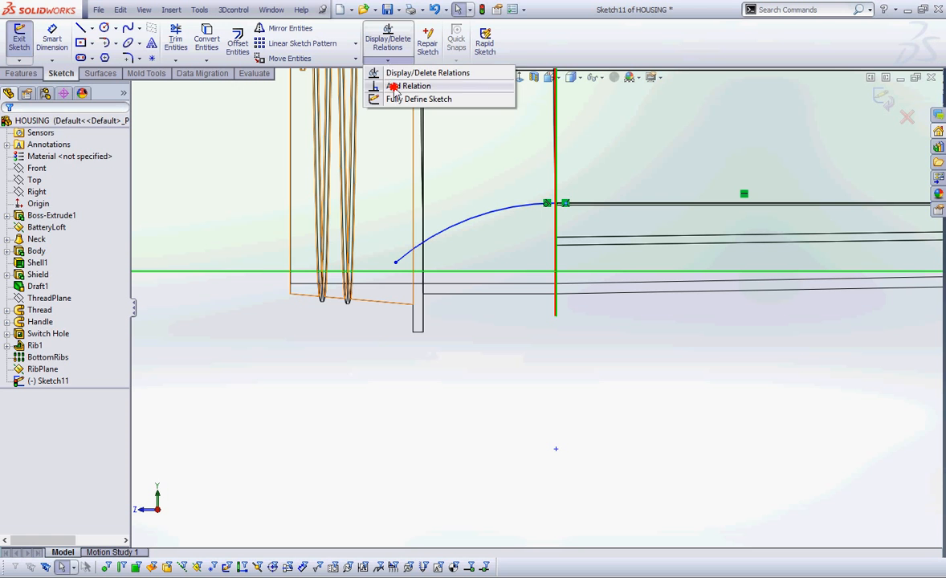
left_click(394, 86)
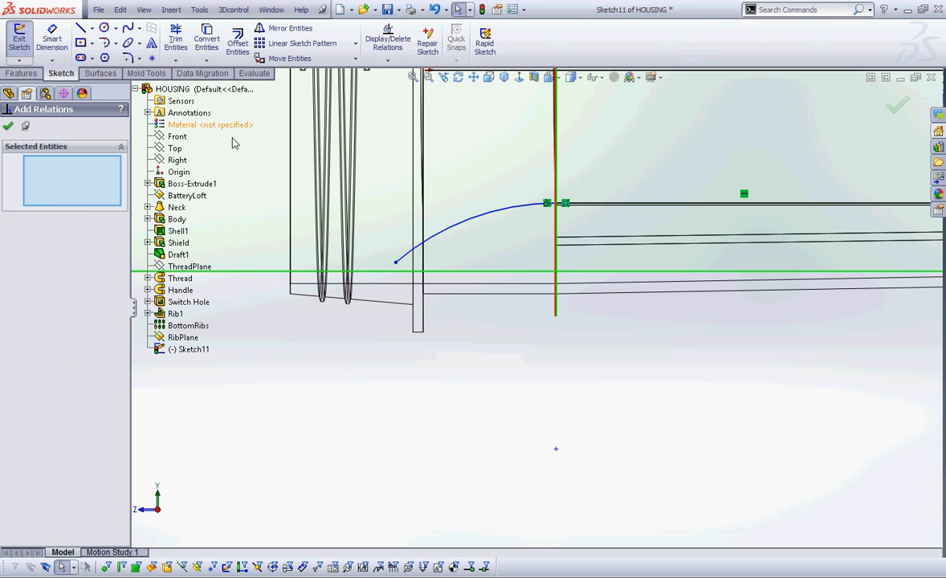
left_click(395, 264)
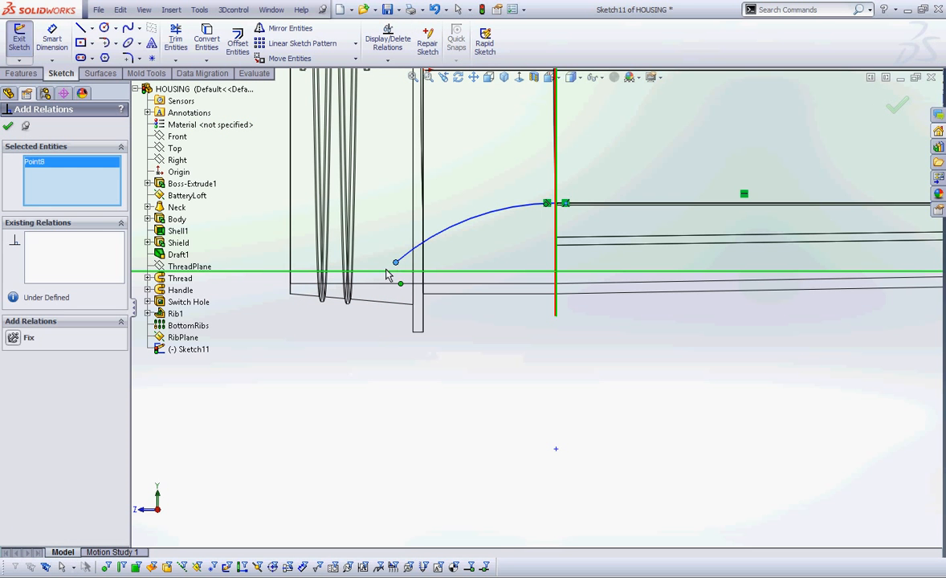
left_click(414, 325)
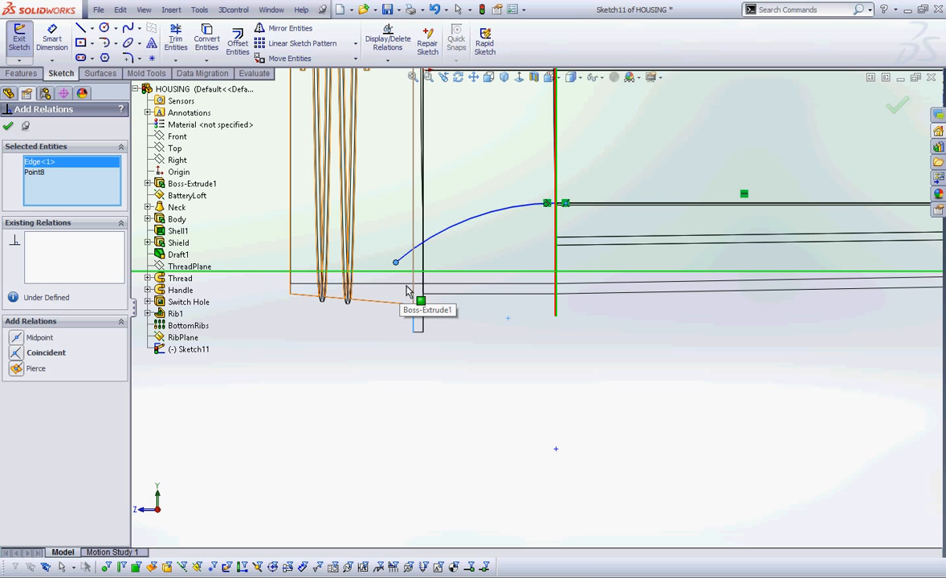
left_click(8, 126)
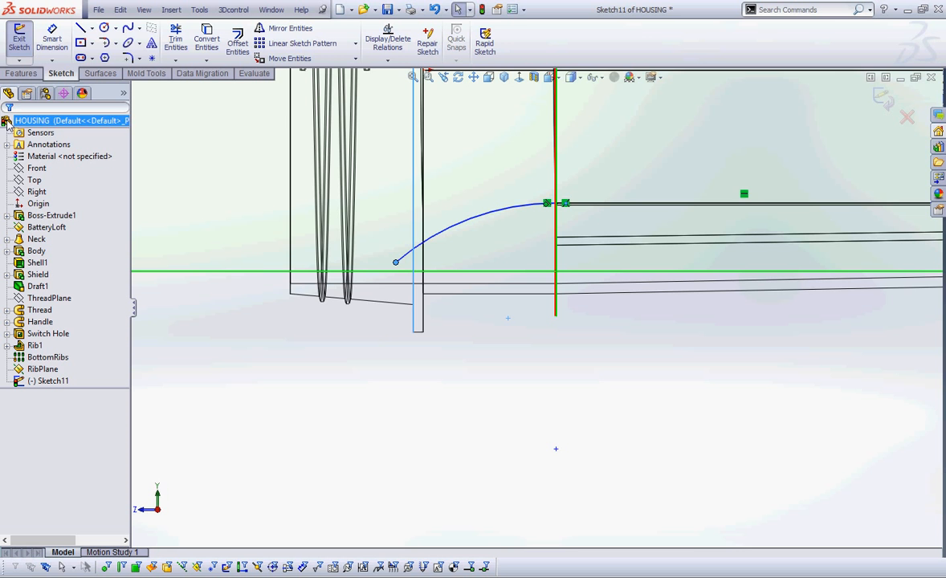
Exit Sketch11 and reopen it for editing
left_click(11, 37)
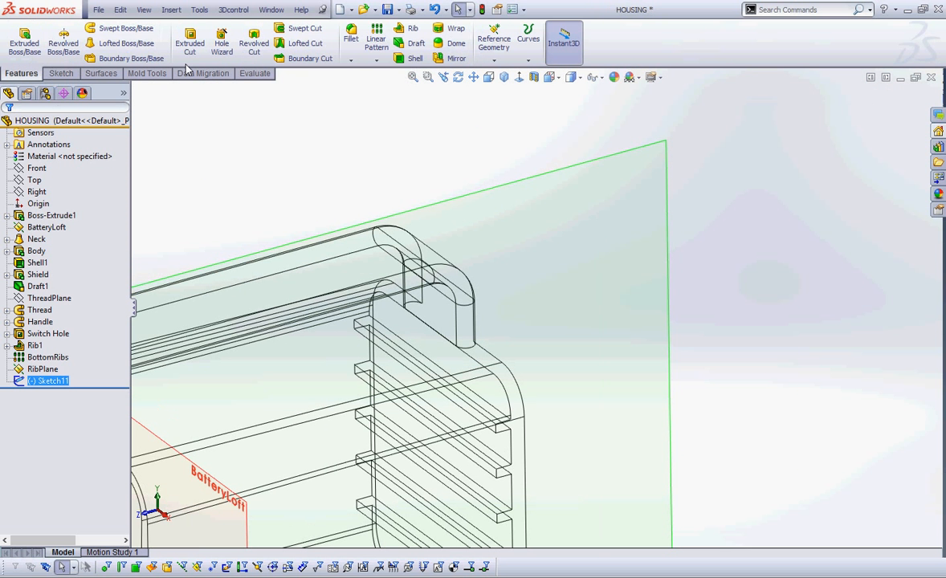
right_click(48, 382)
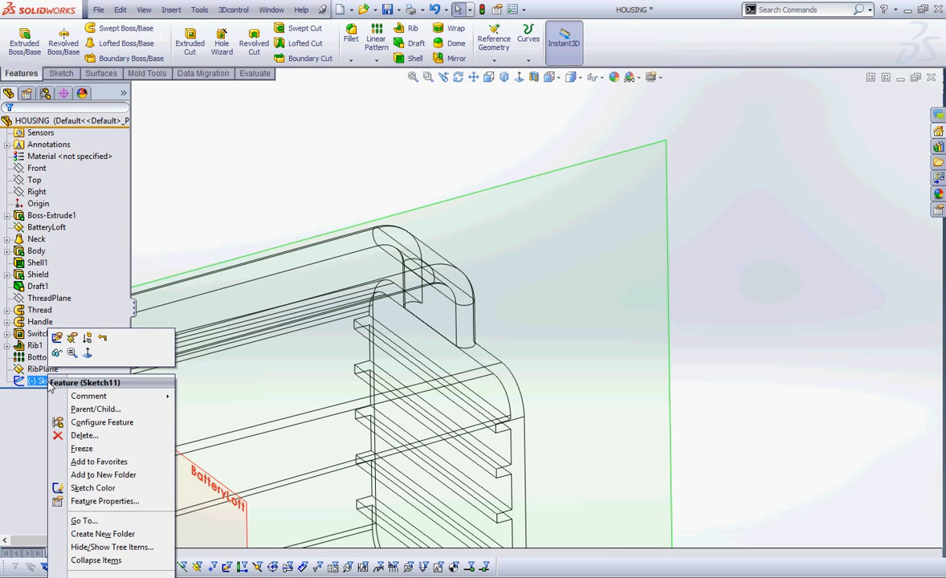
left_click(67, 313)
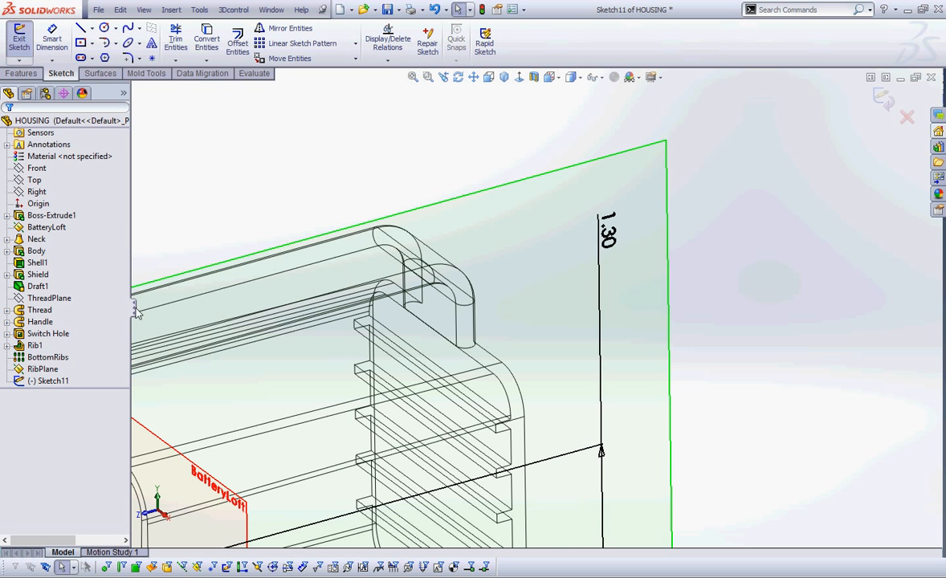
Fix the redrawn arc's free end at the intersection of the shield's thread-side edge and the lower inner shell silhouette with an intersection relation
left_click(520, 78)
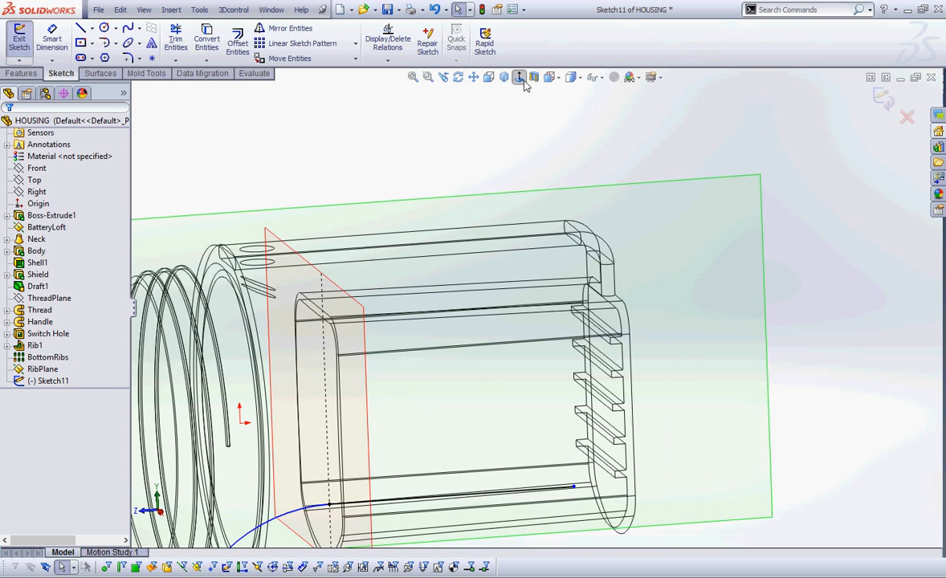
scroll(405, 455, "down", 5)
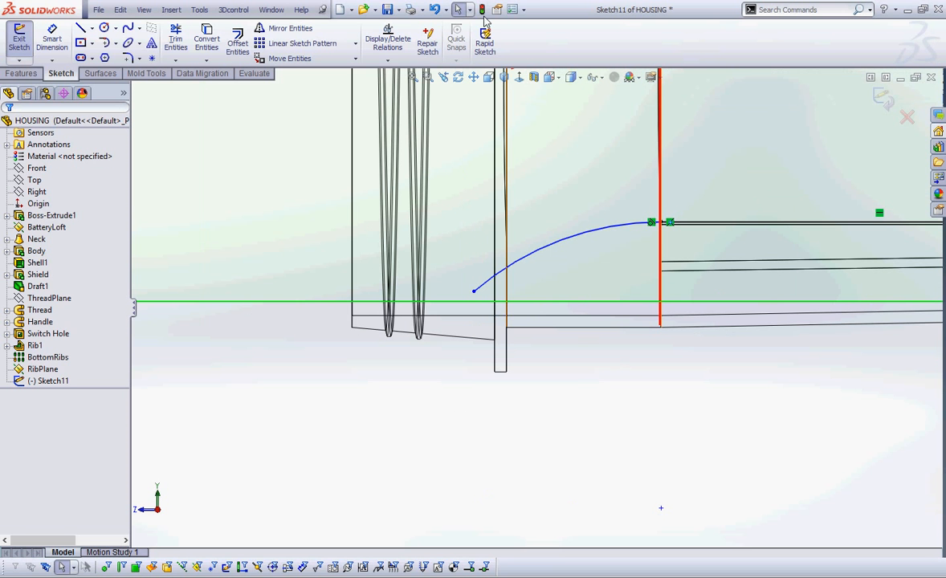
left_click(387, 60)
left_click(390, 84)
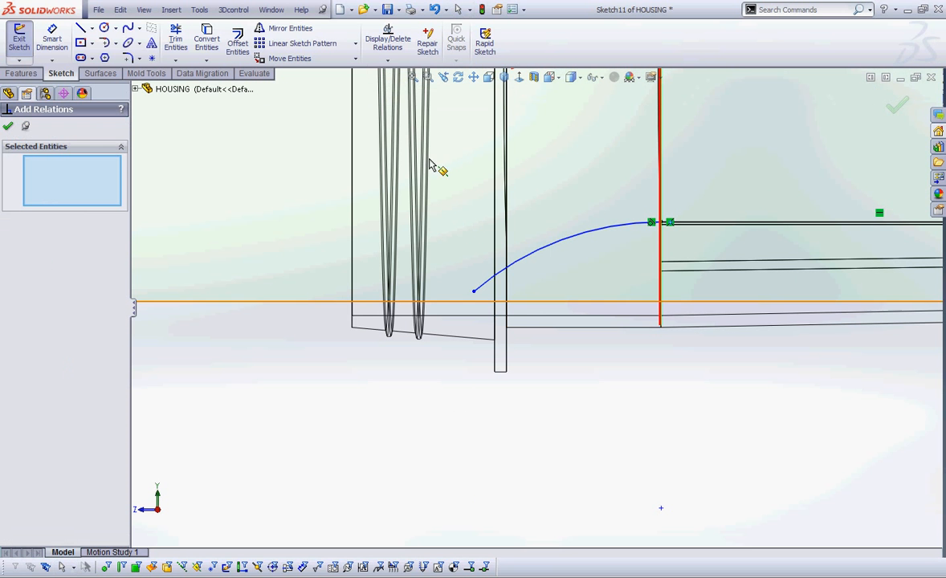
left_click(474, 291)
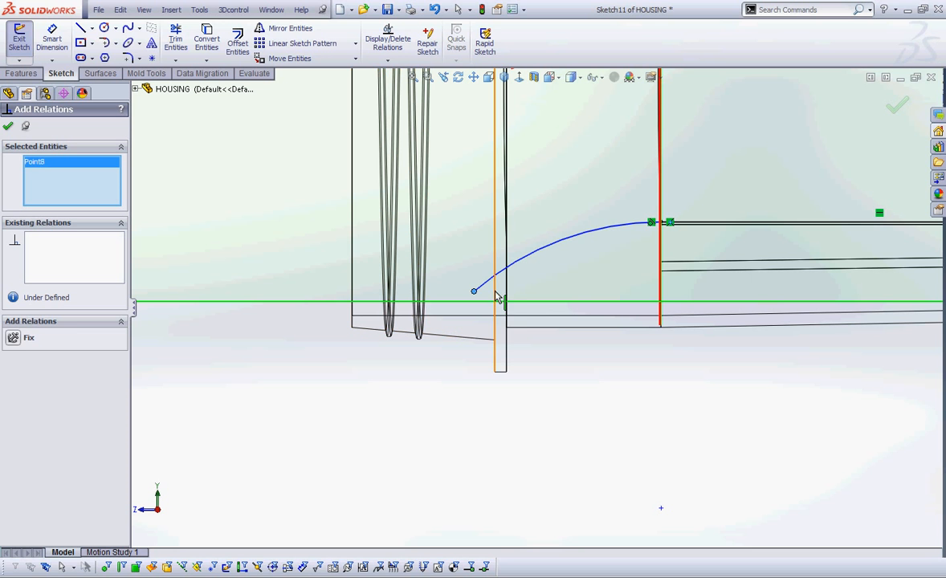
left_click(494, 296)
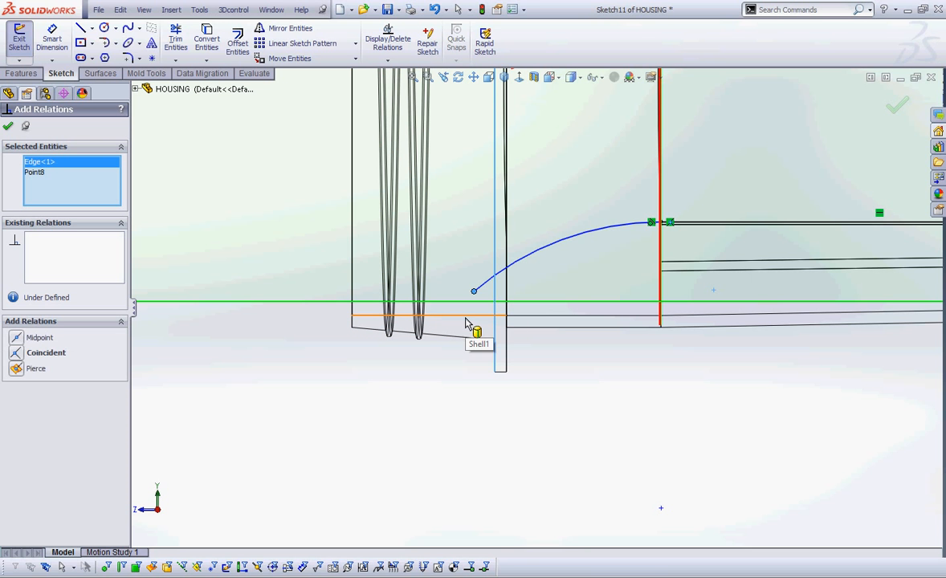
left_click(465, 319)
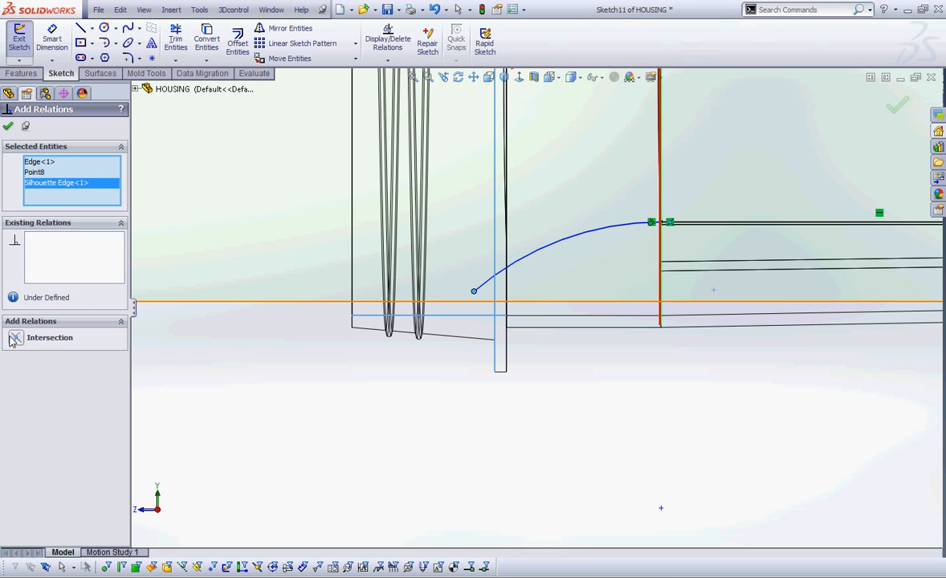
left_click(113, 337)
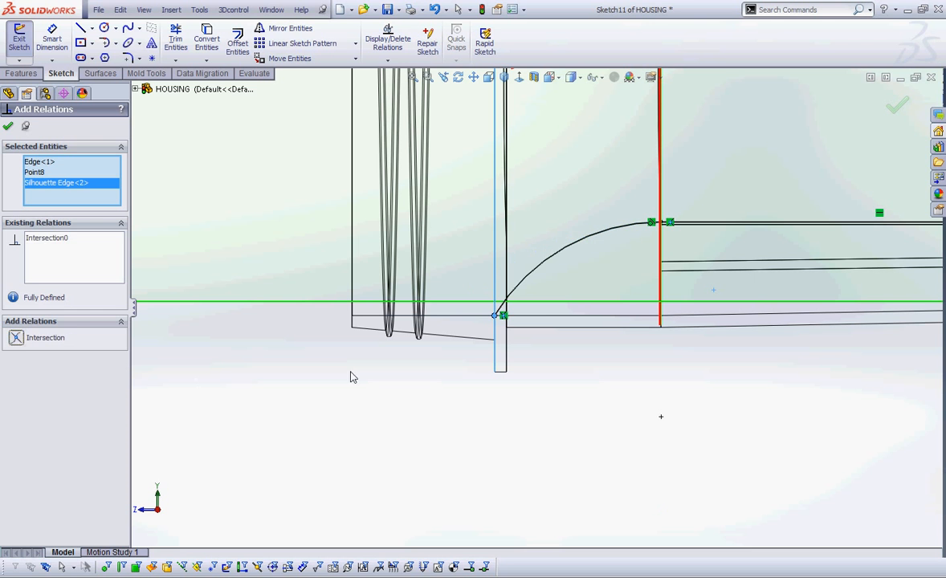
Accept the intersection relation, exit the sketch, and hide the BatteryLoft plane
left_click(8, 126)
left_click(21, 55)
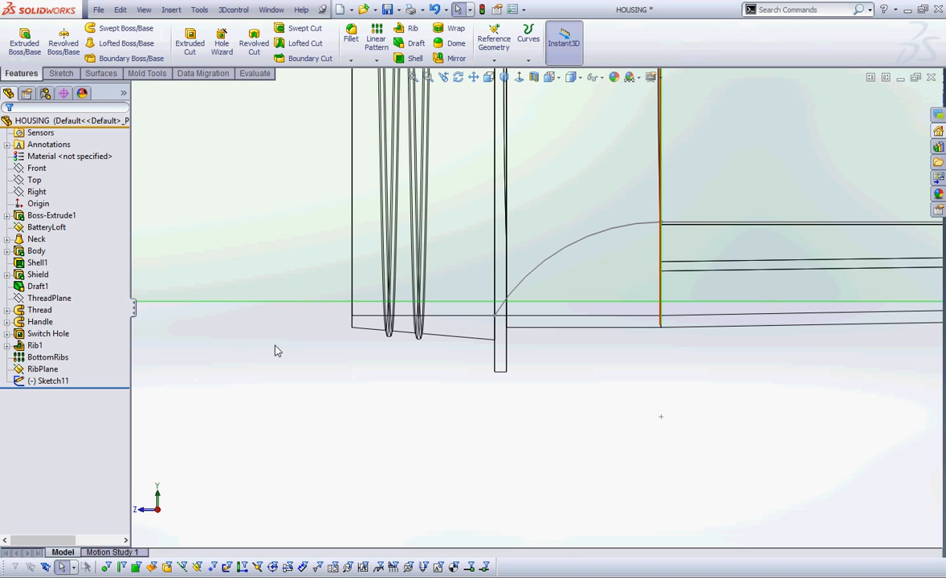
left_click(503, 76)
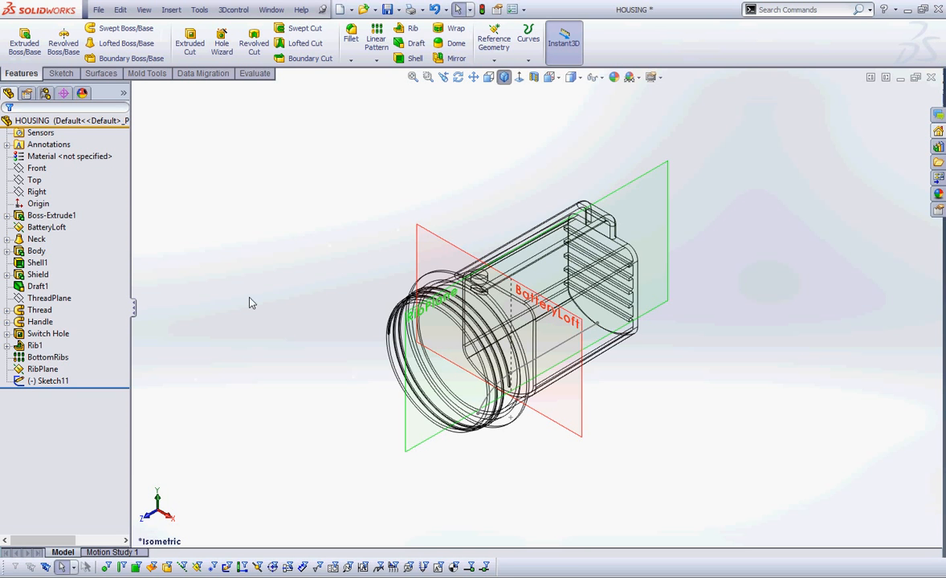
right_click(38, 228)
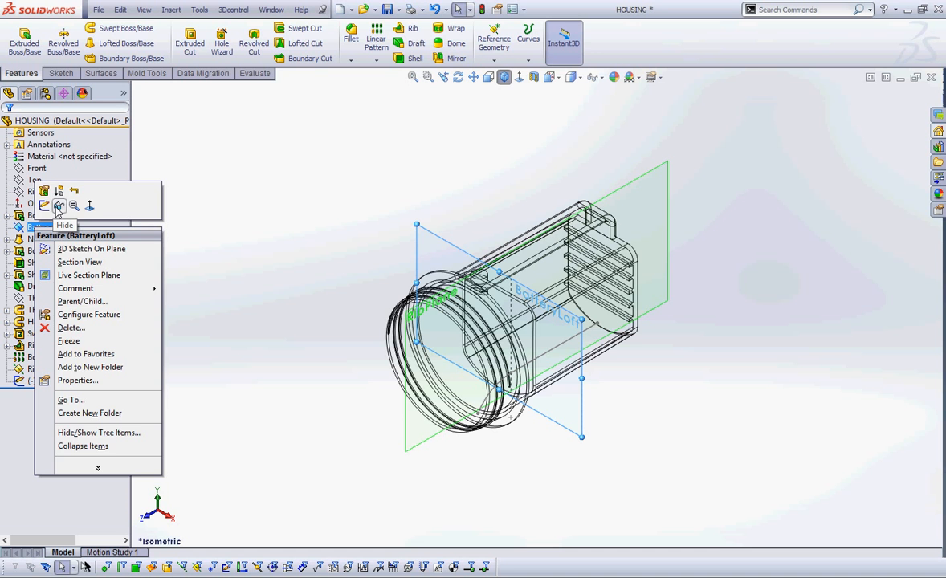
left_click(58, 207)
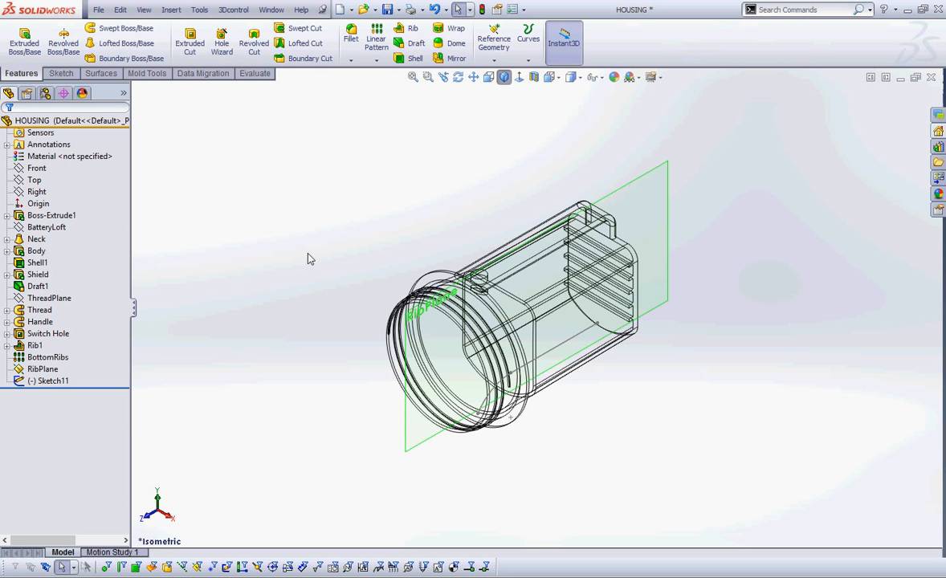
Start a rib from the line-and-arc Sketch11, flip its material side toward the housing wall, and set a 0.075 in thickness
left_click(407, 30)
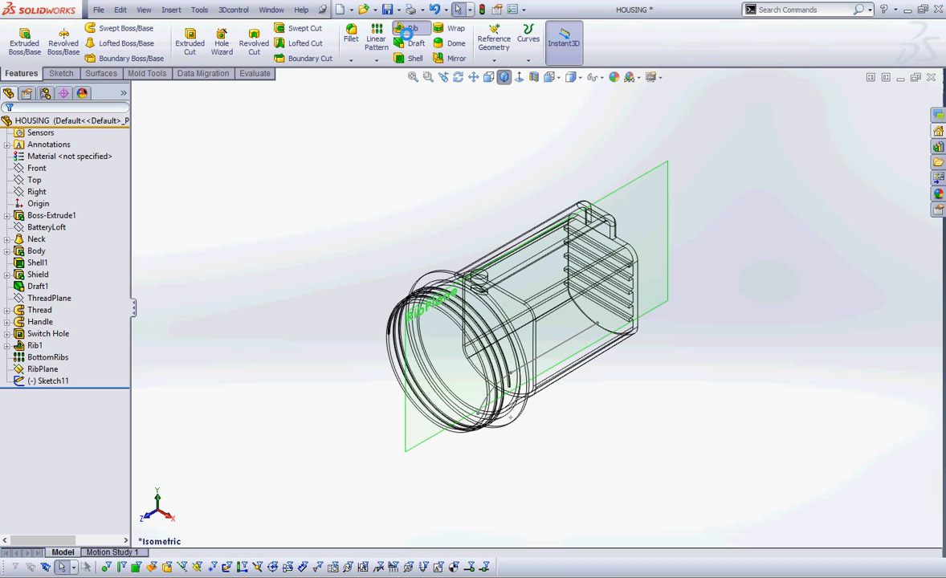
left_click(540, 358)
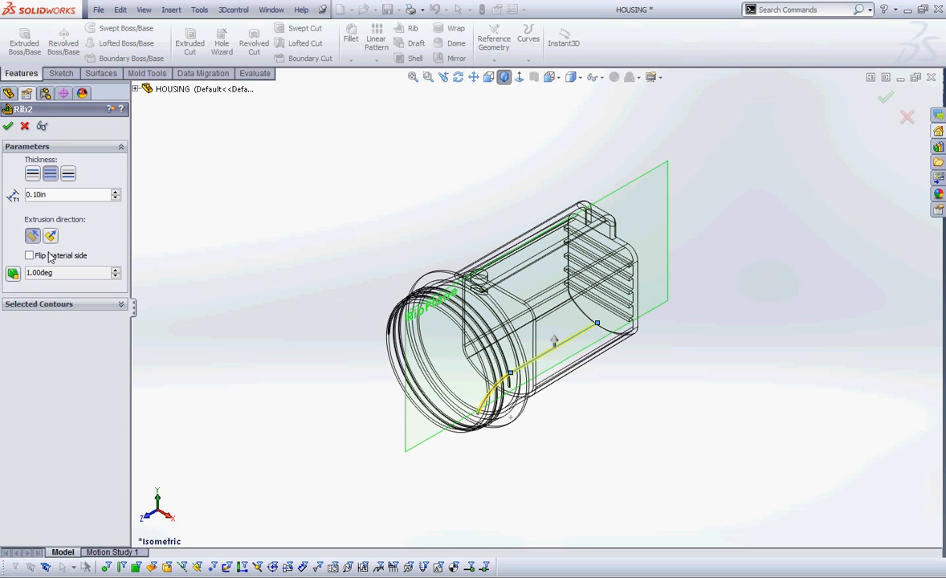
left_click(29, 255)
left_click_drag(91, 195, 7, 195)
type(".075")
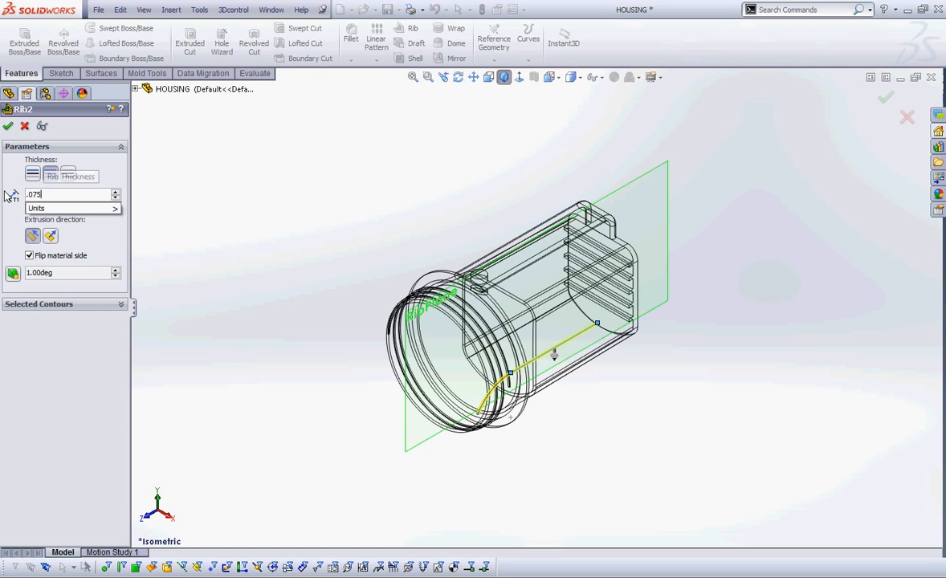
key("Return")
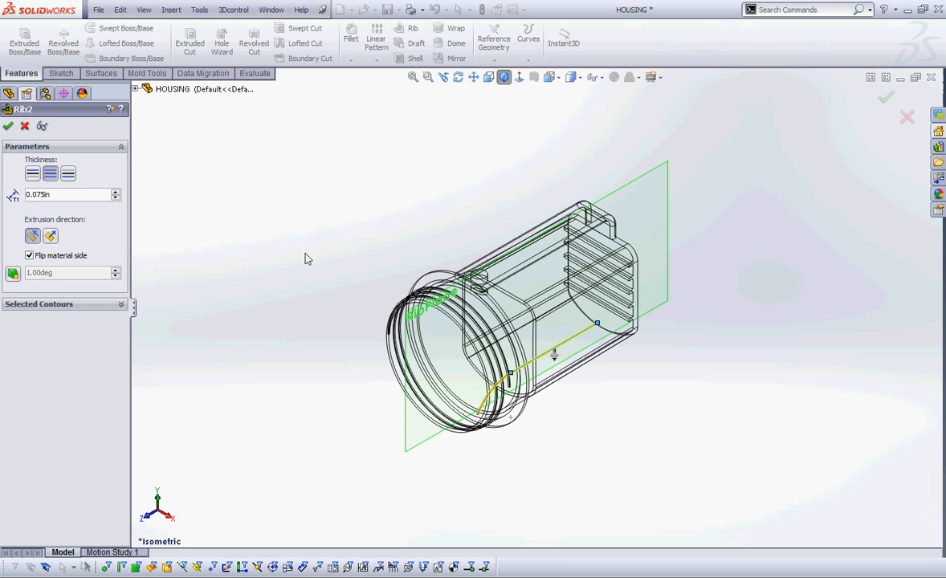
Add a 1-degree outward draft with the thickness measured at the sketch plane, and complete the rib
left_click(13, 272)
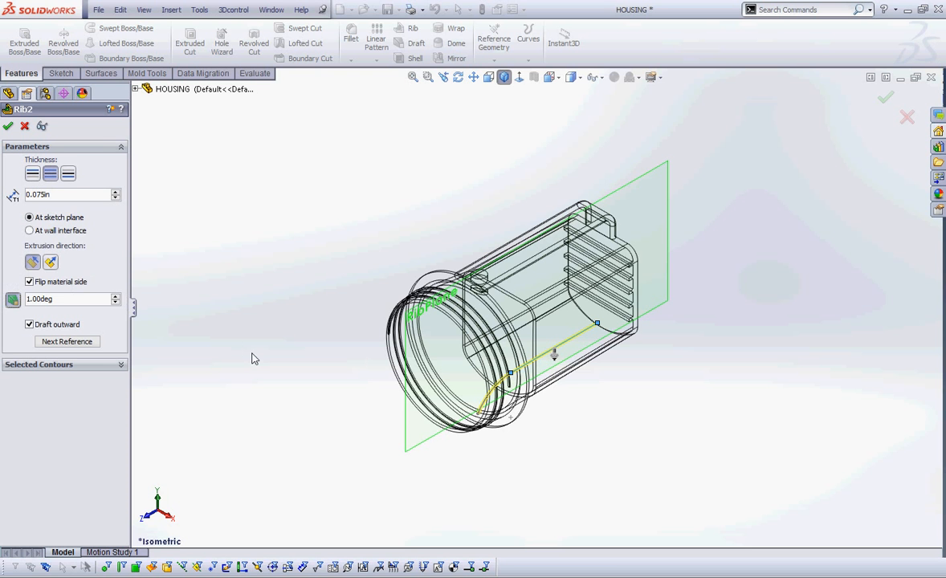
scroll(627, 449, "down", 5)
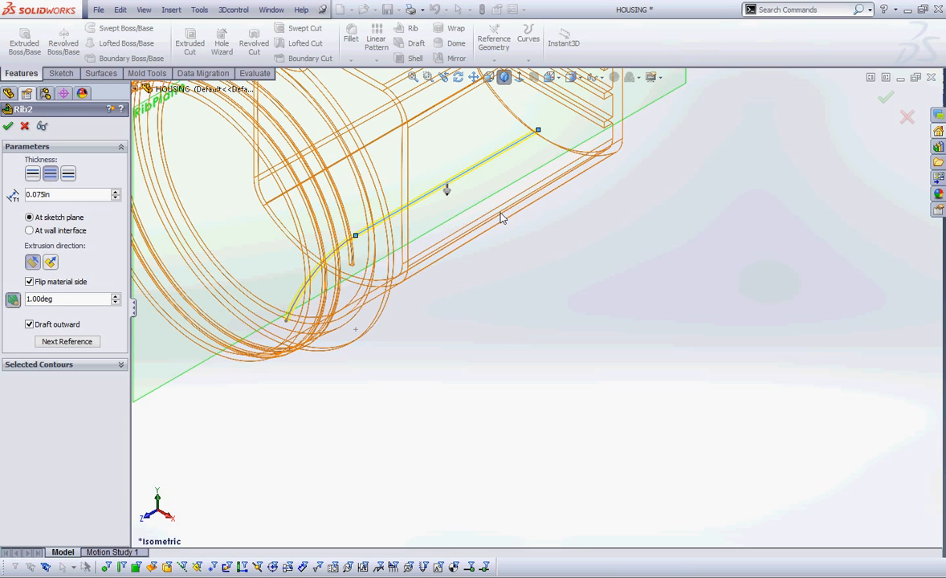
key("ctrl+2")
mouse_move(463, 170)
left_mouse_down()
mouse_move(426, 180)
mouse_move(474, 166)
mouse_move(457, 159)
mouse_move(454, 263)
mouse_move(482, 250)
left_mouse_up()
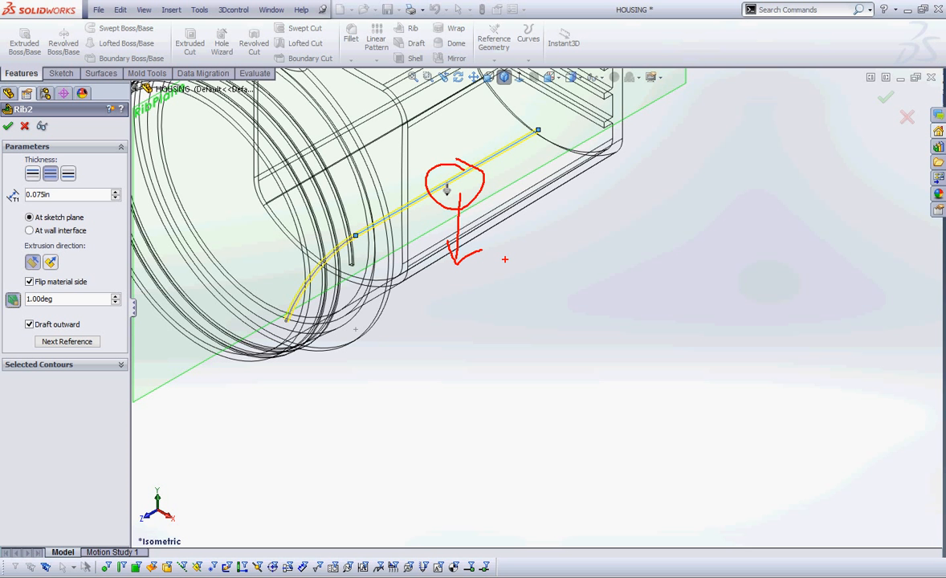
mouse_move(8, 195)
left_mouse_down()
mouse_move(80, 203)
mouse_move(19, 206)
left_mouse_up()
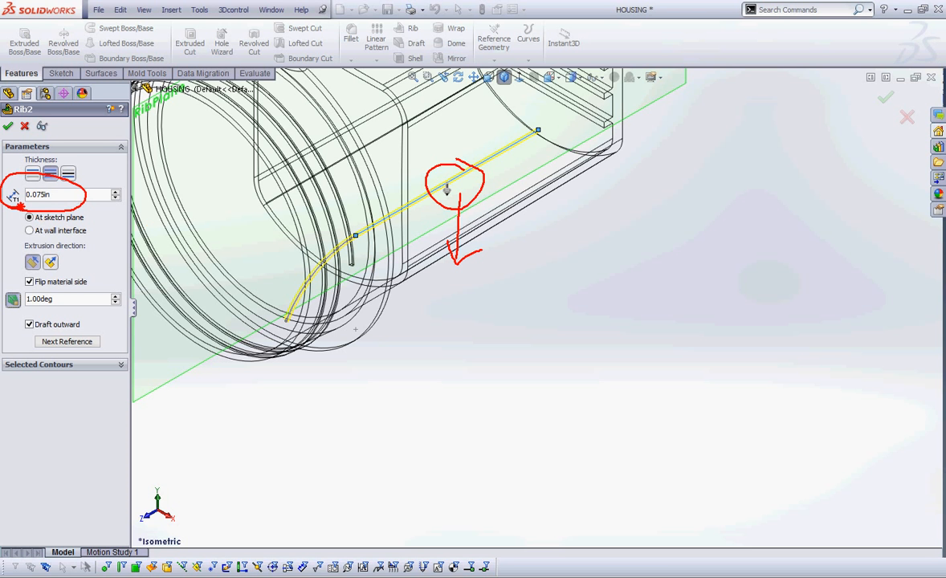
mouse_move(97, 259)
left_mouse_down()
mouse_move(4, 265)
mouse_move(104, 277)
mouse_move(82, 282)
mouse_move(119, 342)
mouse_move(90, 277)
left_mouse_up()
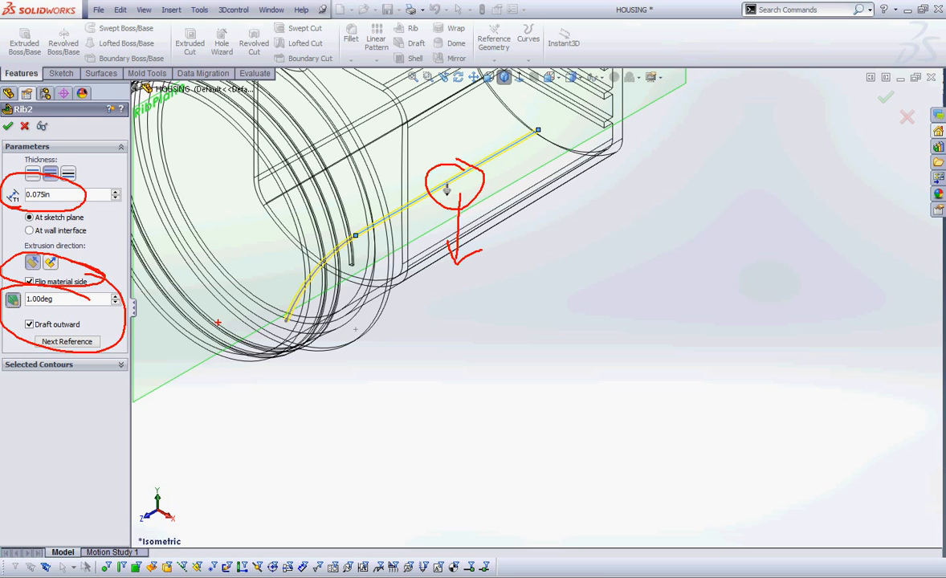
key("Escape")
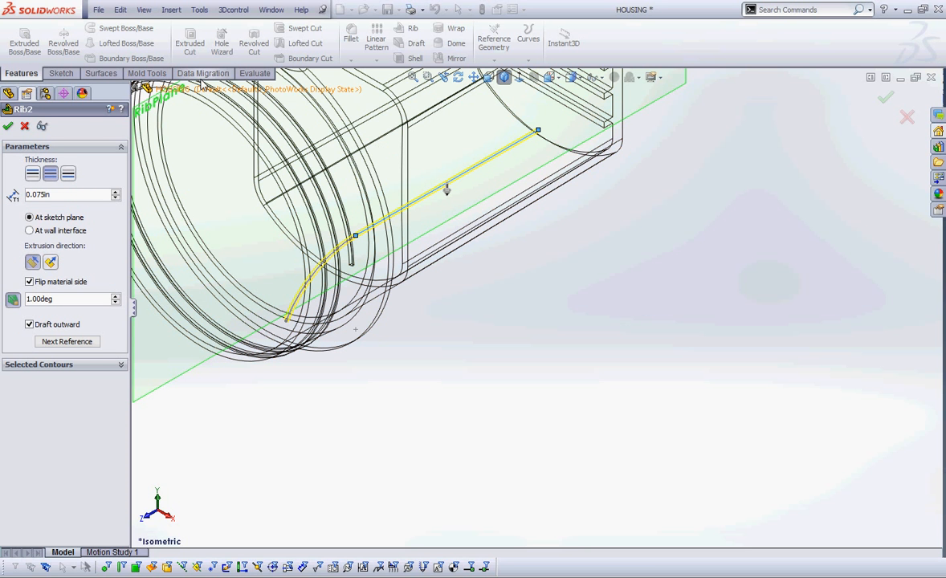
left_click(7, 126)
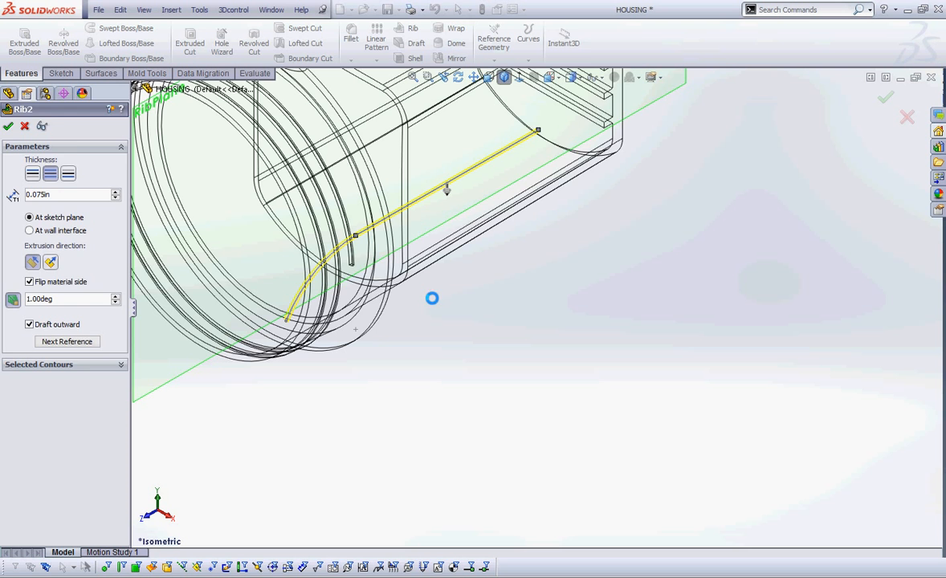
Hide RibPlane and display the housing shaded with edges, viewed into the threaded opening
left_click(562, 325)
key("z")
key("z")
key("z")
key("z")
key("z")
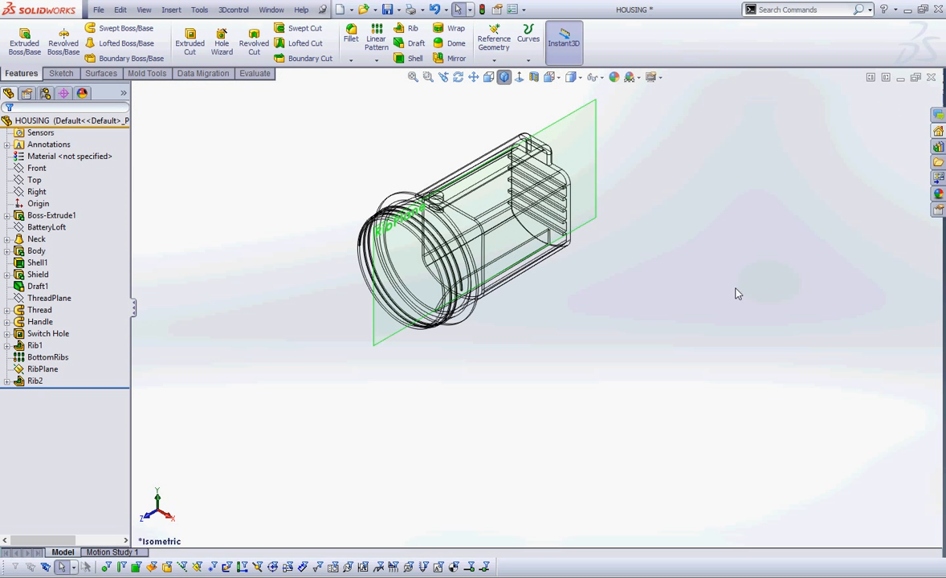
right_click(37, 369)
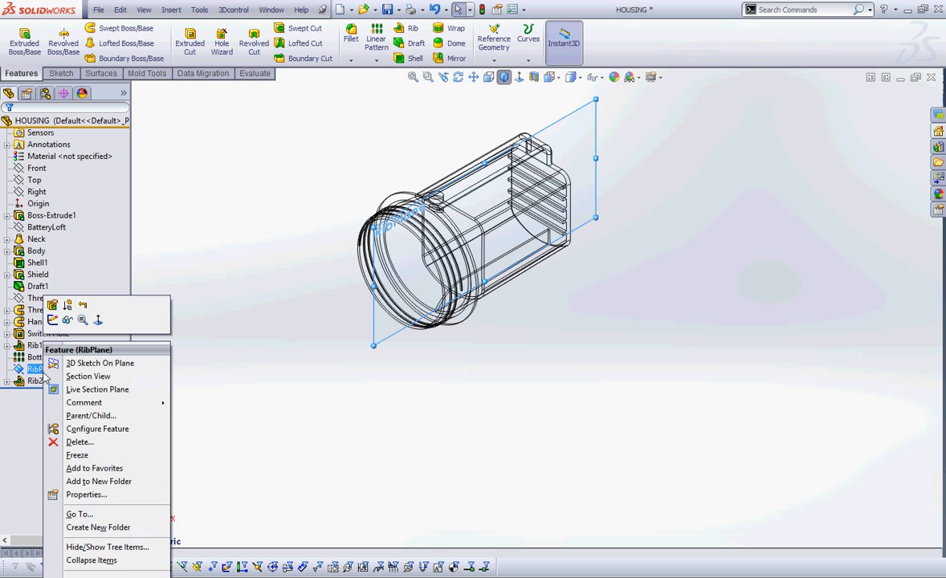
left_click(67, 320)
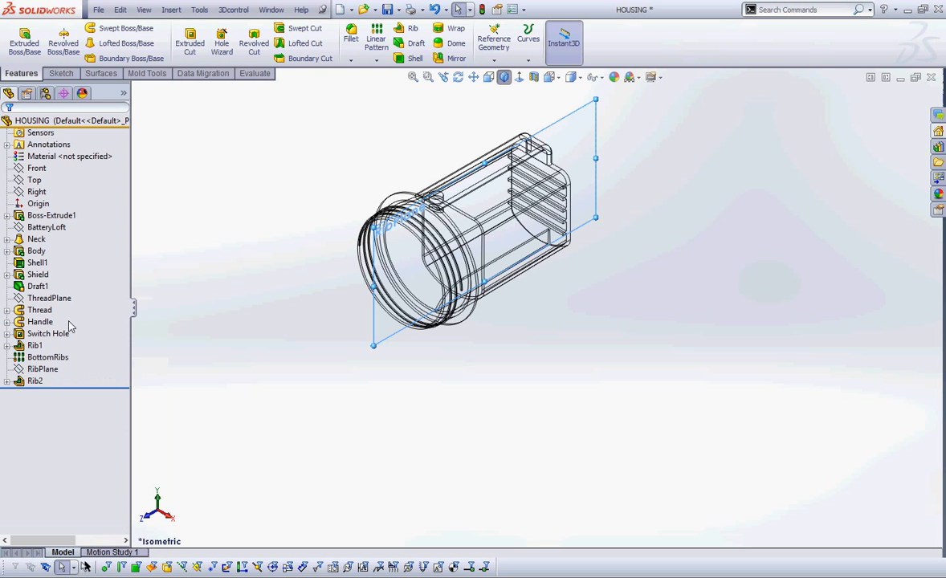
left_click(581, 80)
left_click(528, 89)
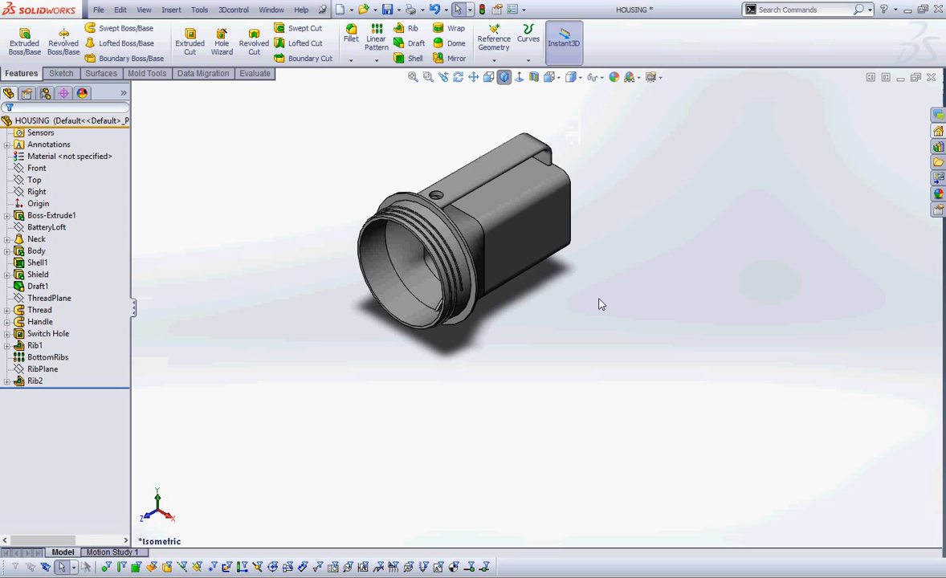
middle_click_drag(513, 360, 566, 321)
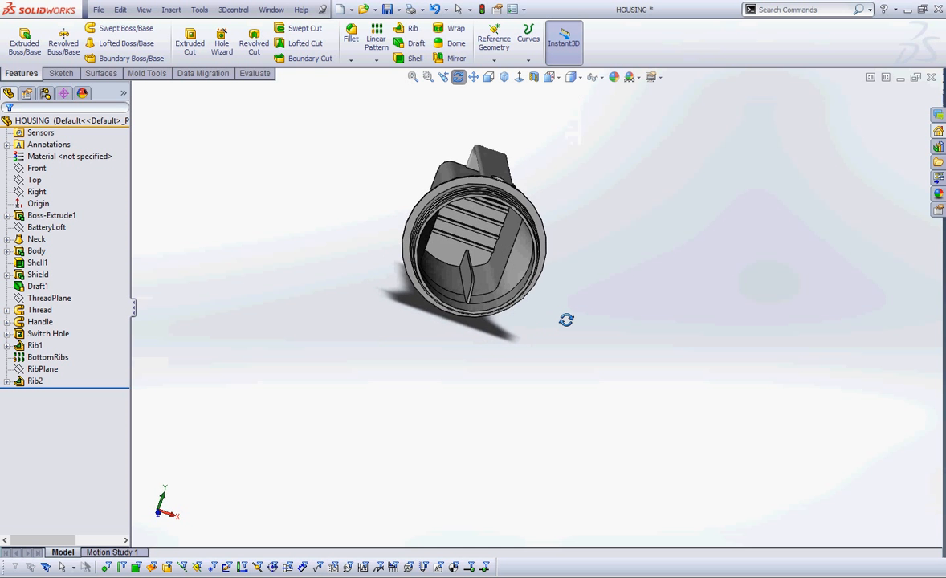
Mirror Rib2 about the Right plane to the other side of the housing
left_click(36, 381)
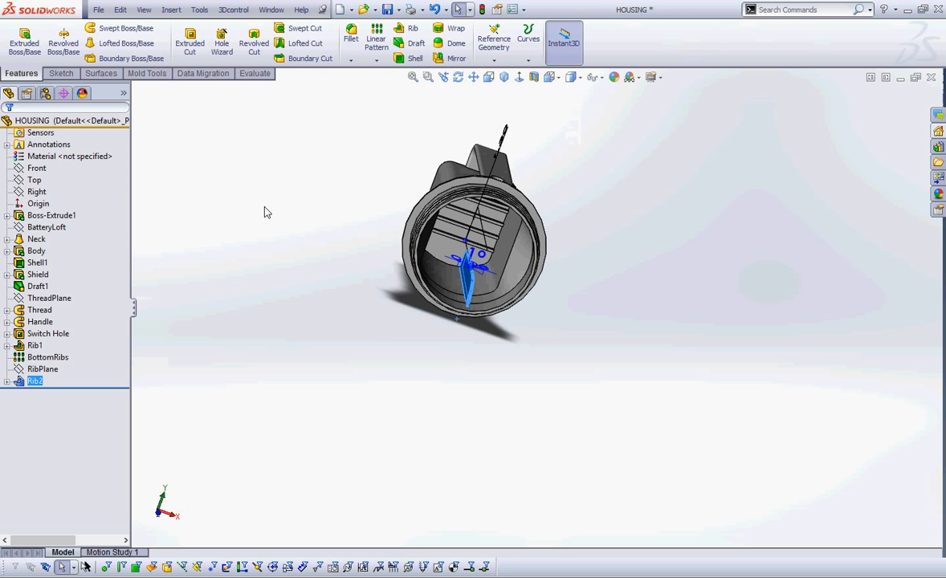
left_click(451, 58)
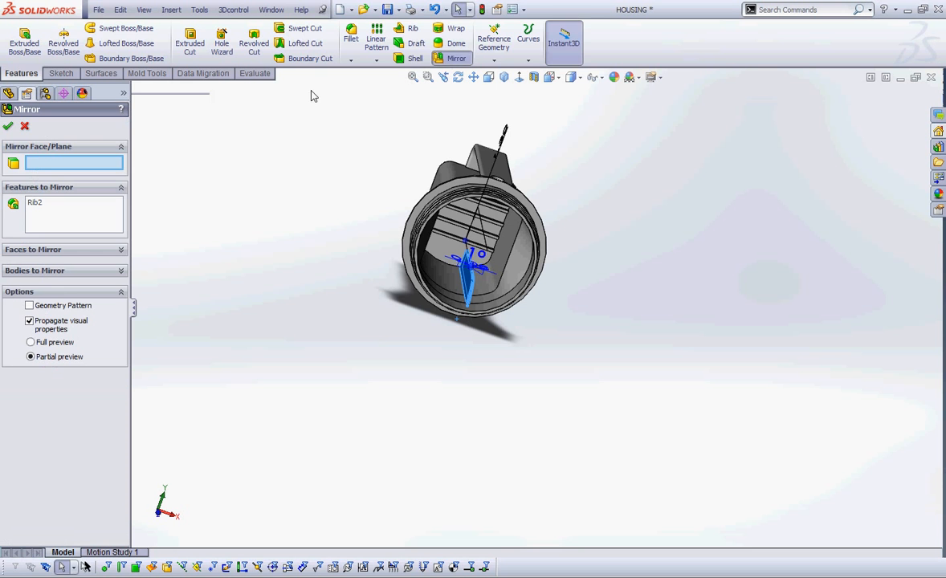
left_click(172, 88)
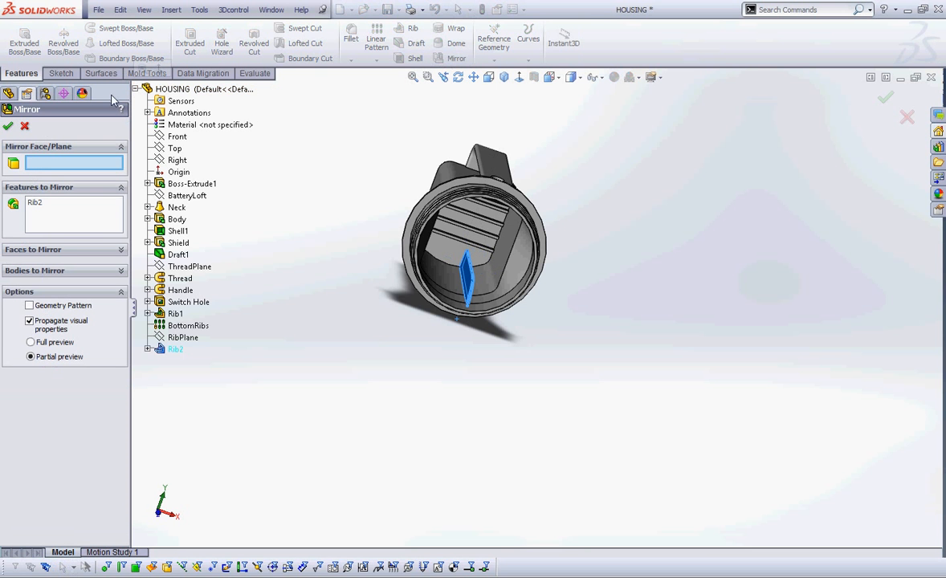
left_click(176, 160)
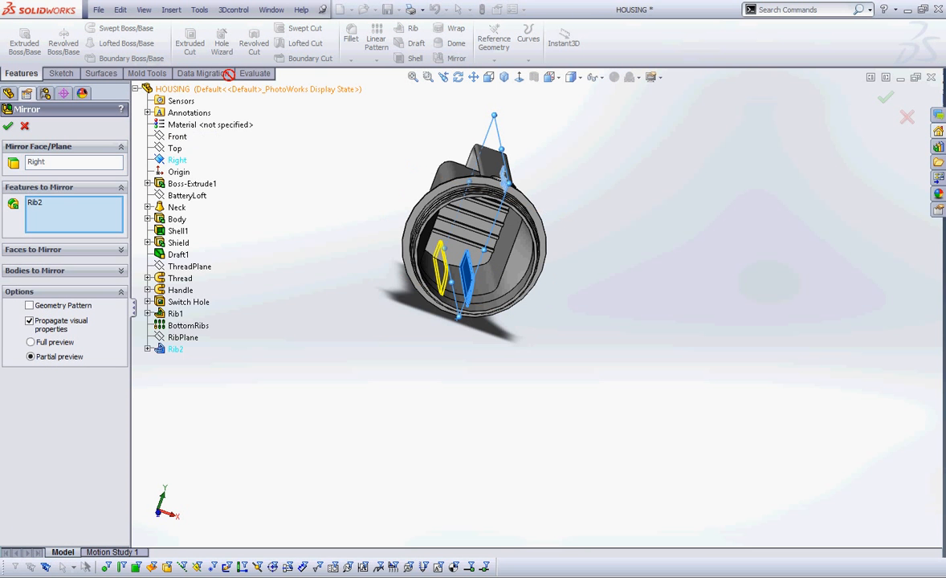
left_click(9, 127)
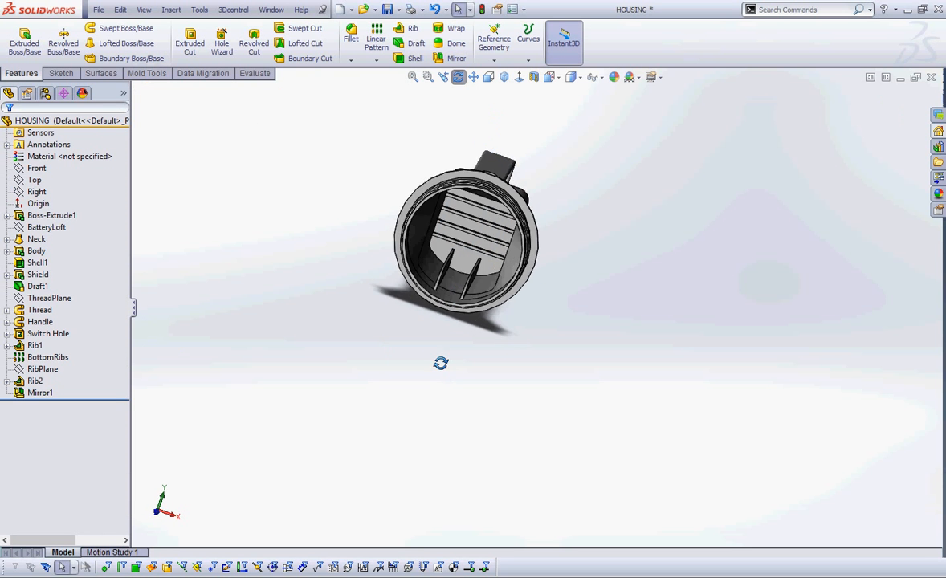
left_click_drag(441, 362, 419, 356)
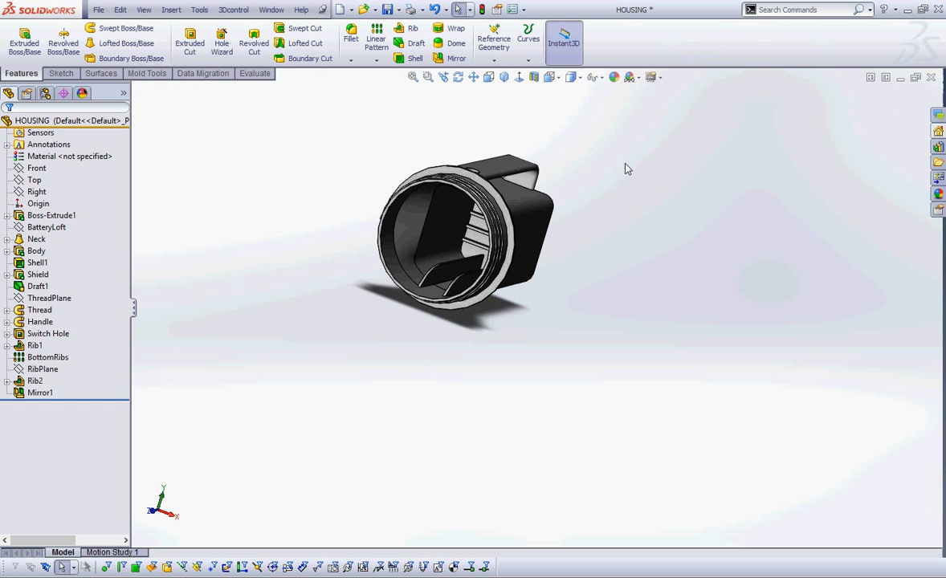
Save the housing part and look over the two lengthwise ribs inside it
left_click(386, 11)
scroll(420, 323, "down", 3)
middle_click_drag(452, 328, 458, 358)
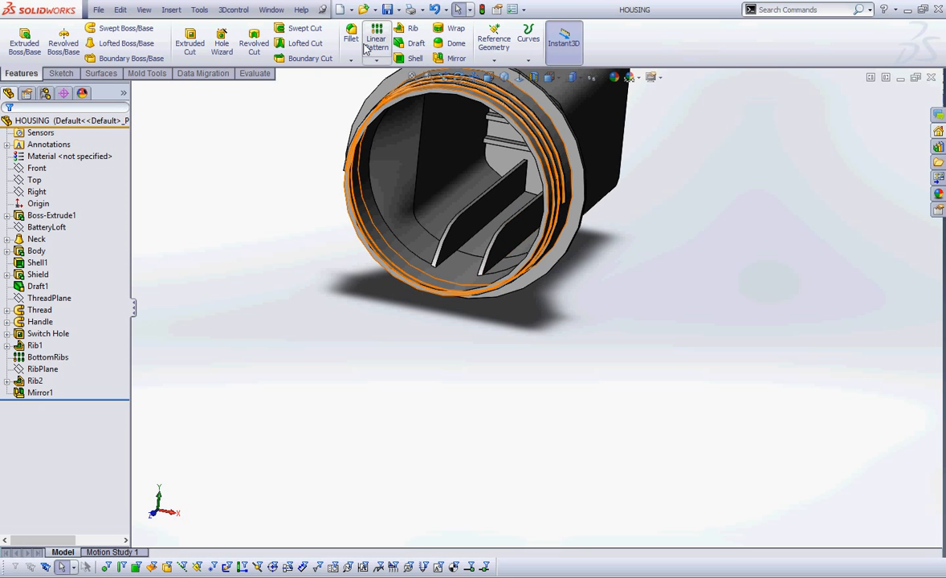
left_click(387, 9)
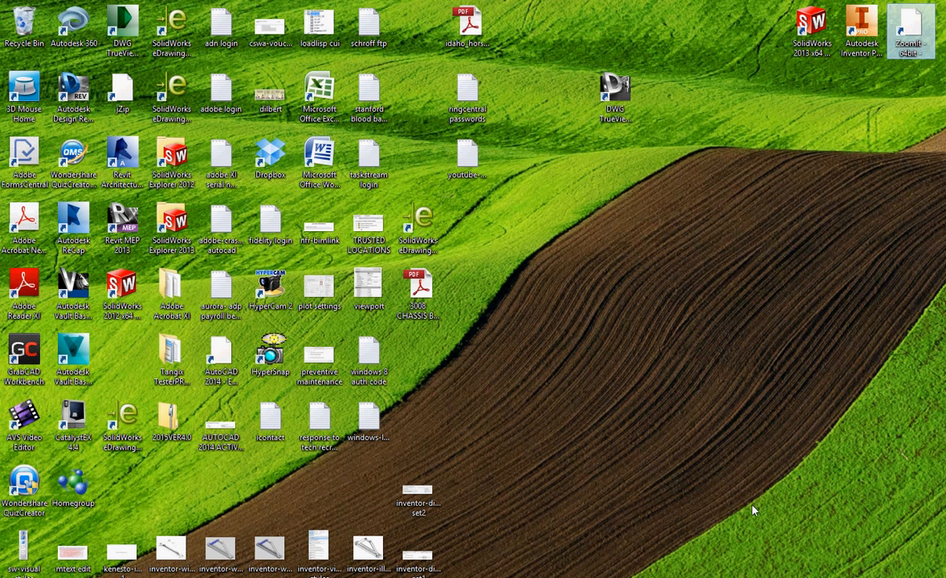
left_click(449, 571)
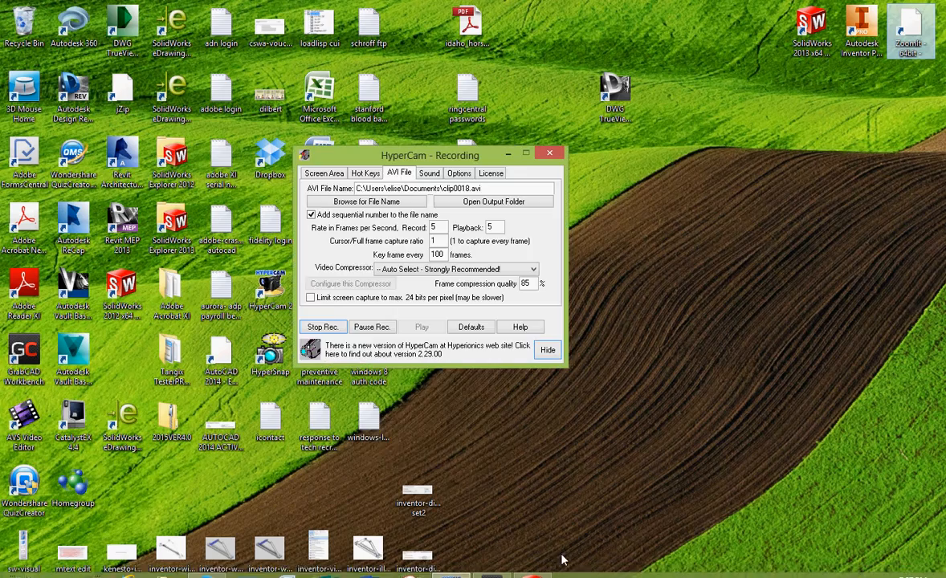